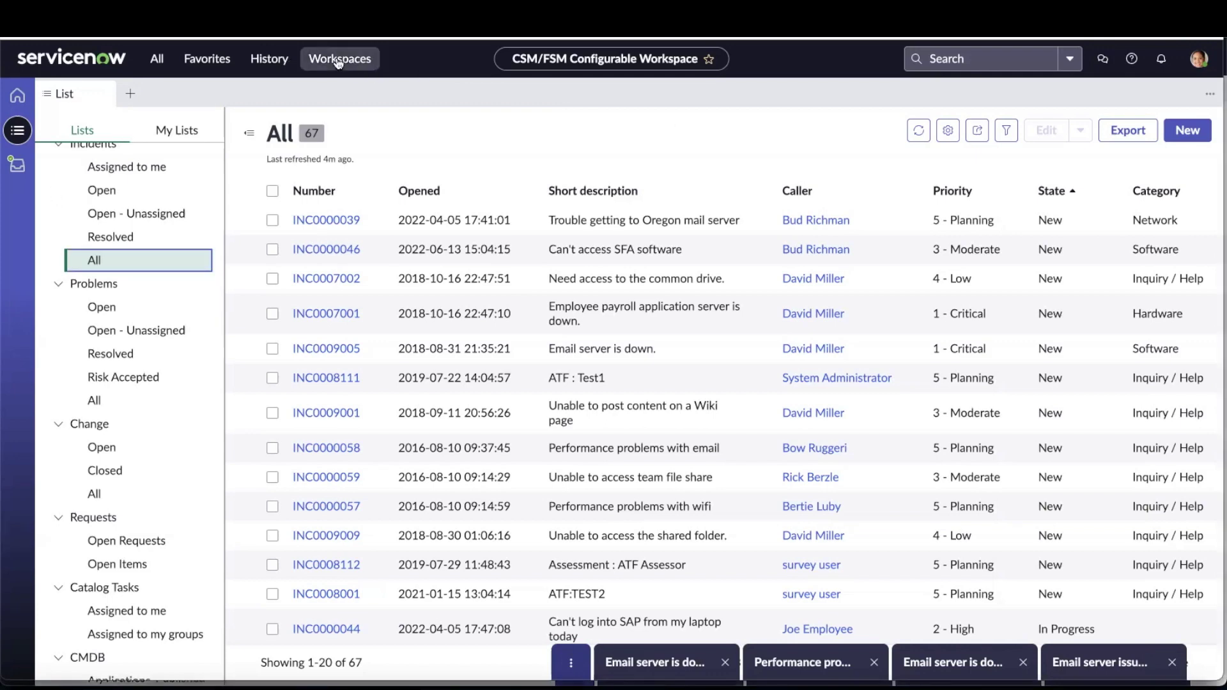
# - Check which workspaces are available, and display the list of all incidents
pyautogui.click(339, 60)
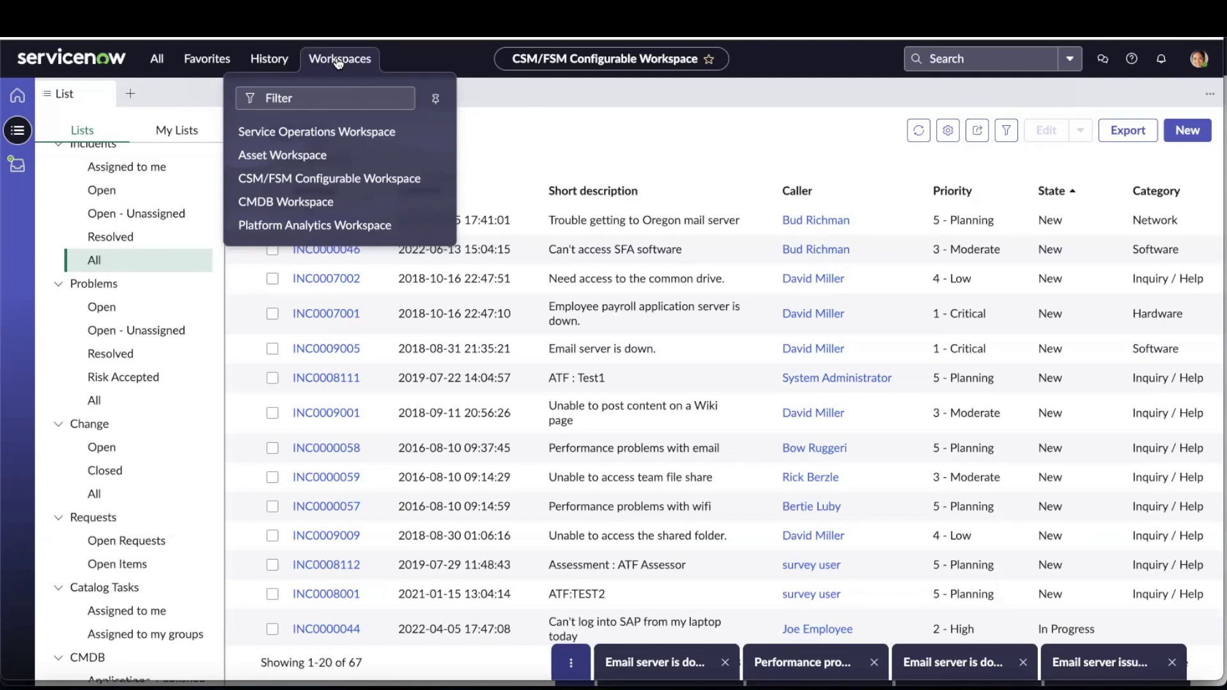
pyautogui.click(520, 112)
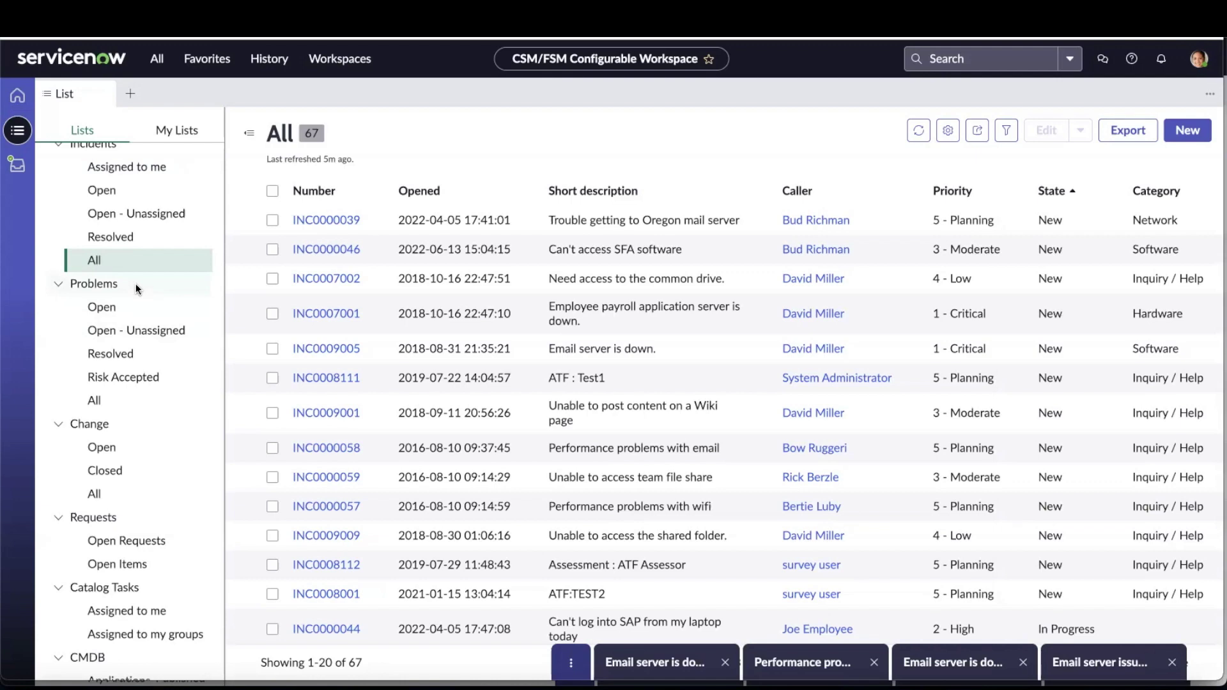
pyautogui.scroll(1, 136, 283)
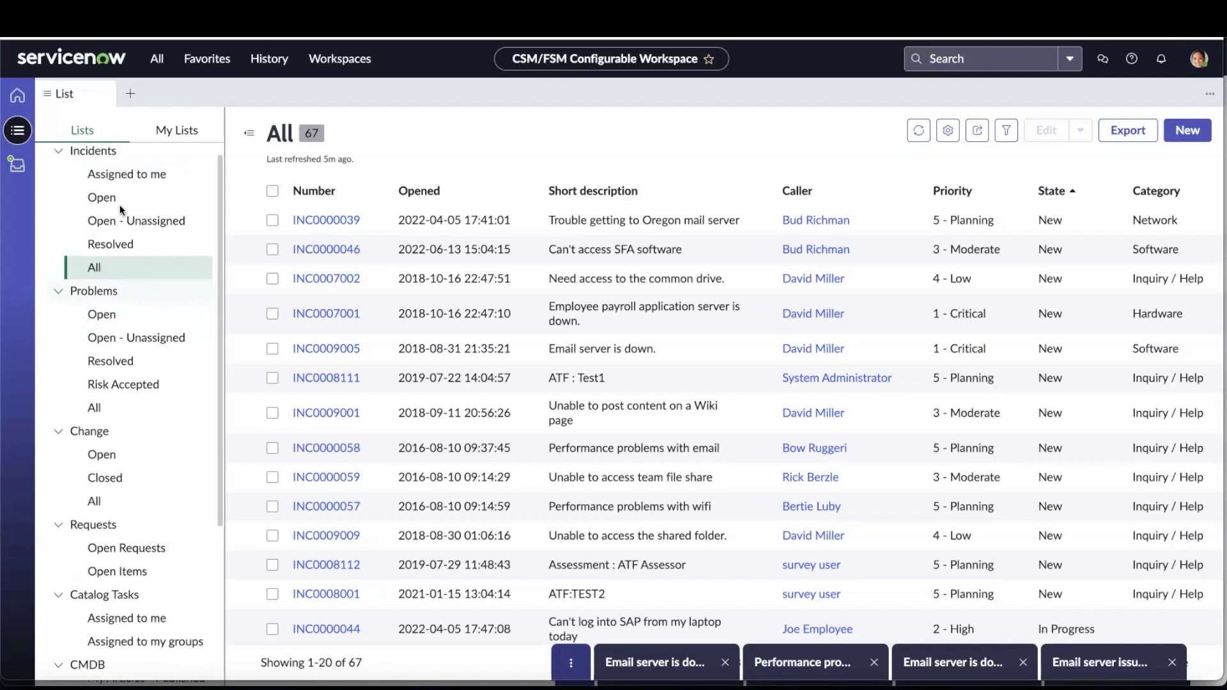
pyautogui.click(98, 265)
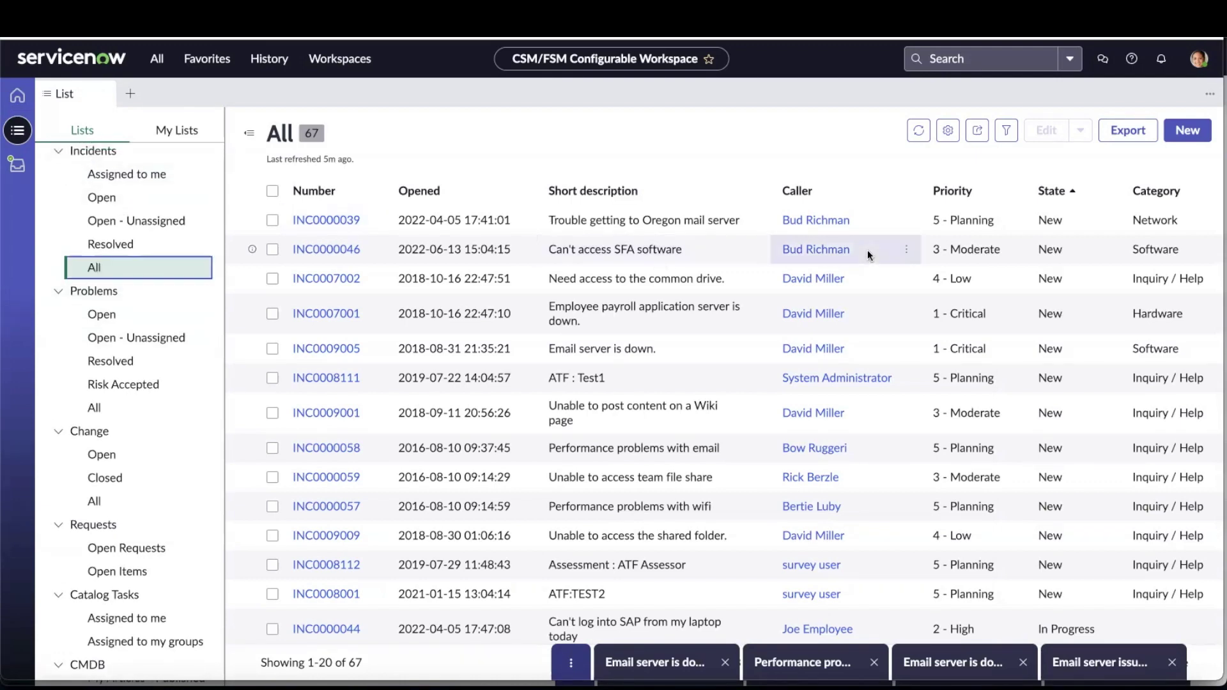
# - Open incidents INC0000039 and INC0000015 from the list of all incidents
pyautogui.click(336, 222)
pyautogui.scroll(-3, 757, 141)
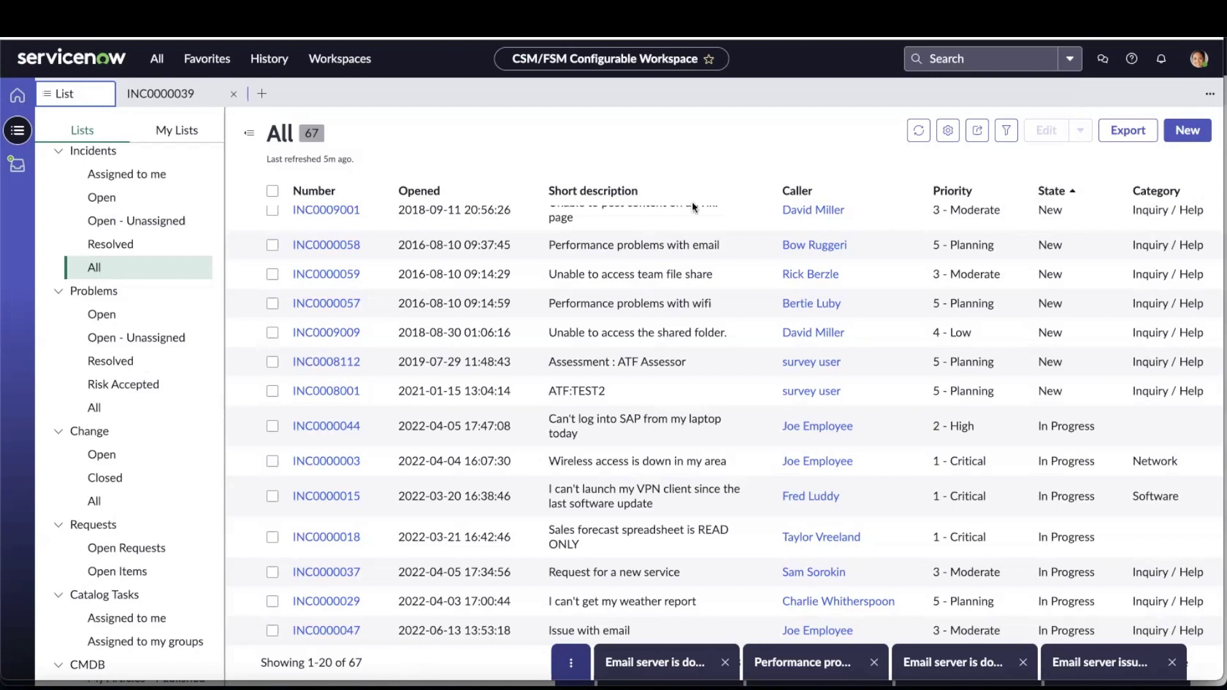
pyautogui.click(349, 496)
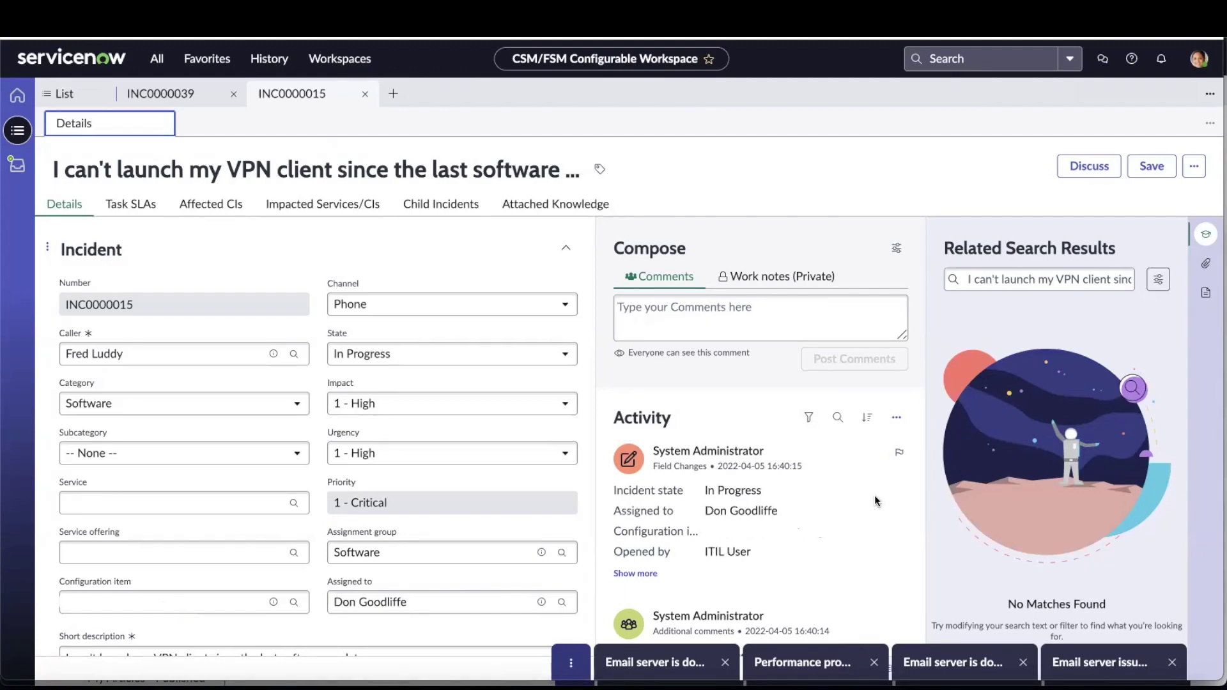
# - Prepare a Sidebar discussion for incident INC0000015, removing the ITIL User participant and adding another user found by searching "da"
pyautogui.click(1082, 168)
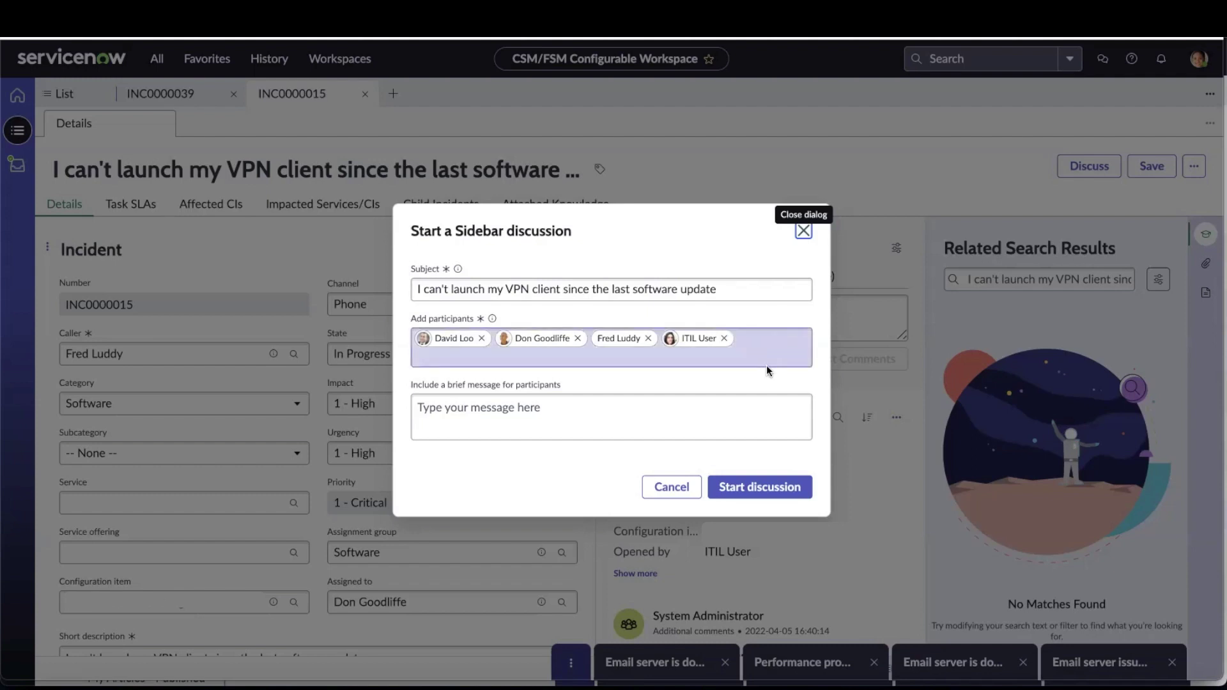
pyautogui.click(724, 338)
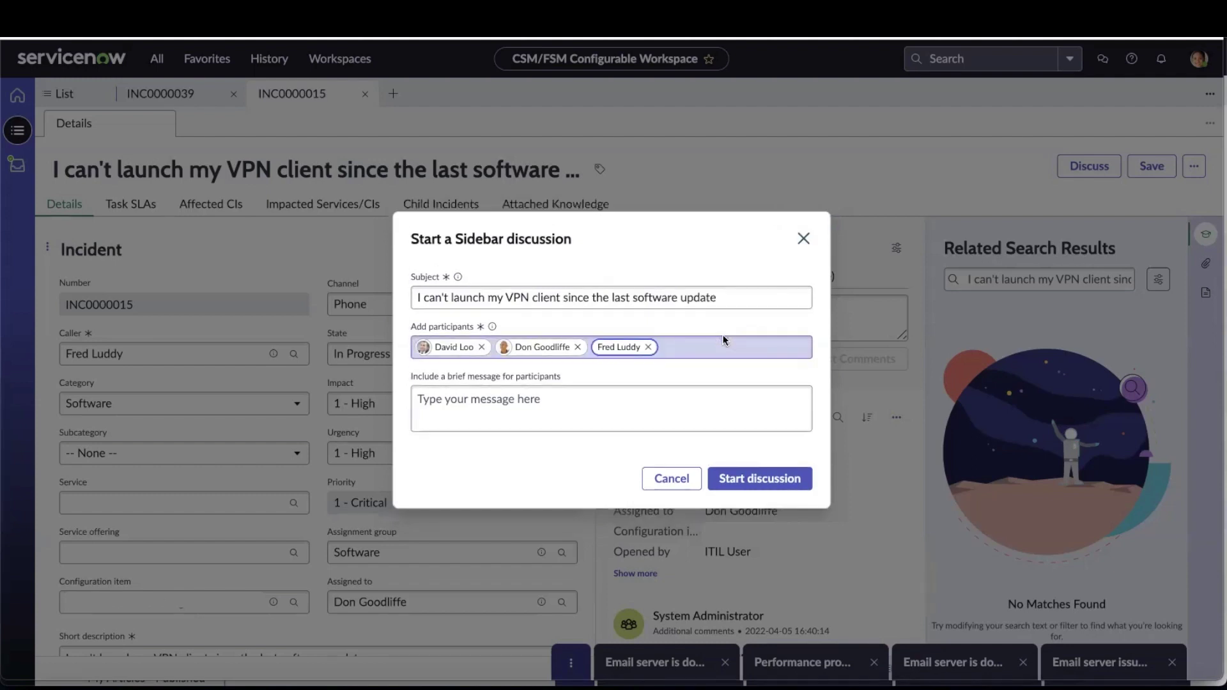
pyautogui.click(668, 347)
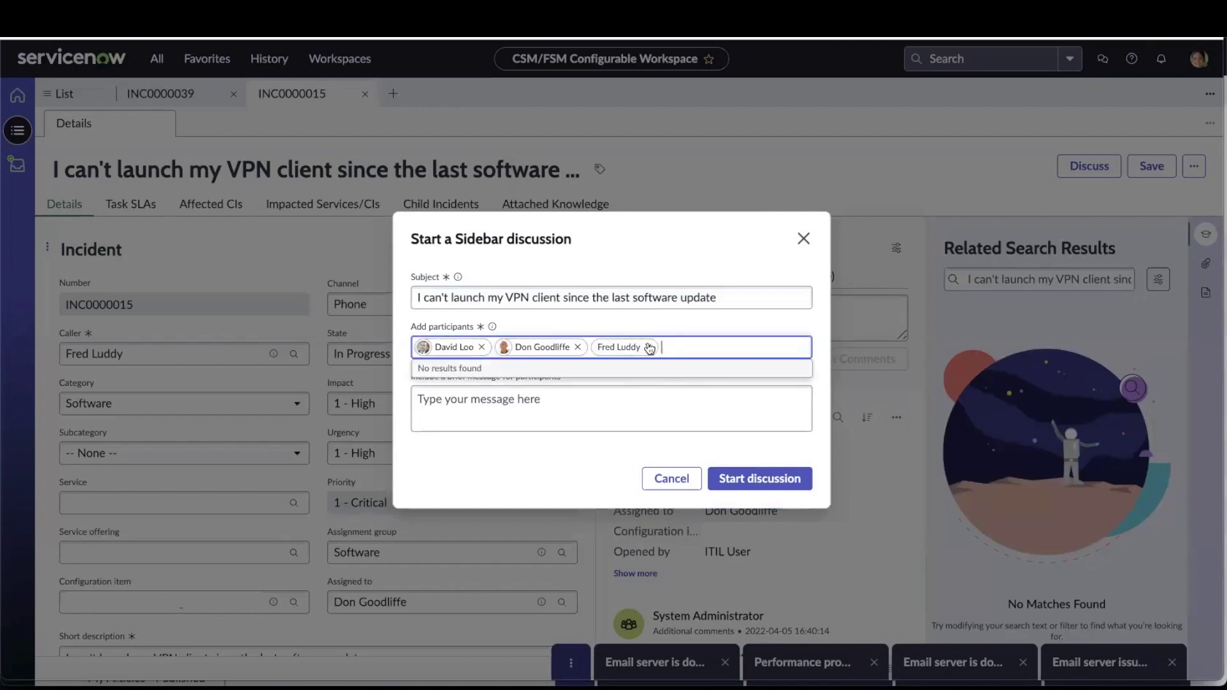
pyautogui.write('da')
pyautogui.click(490, 374)
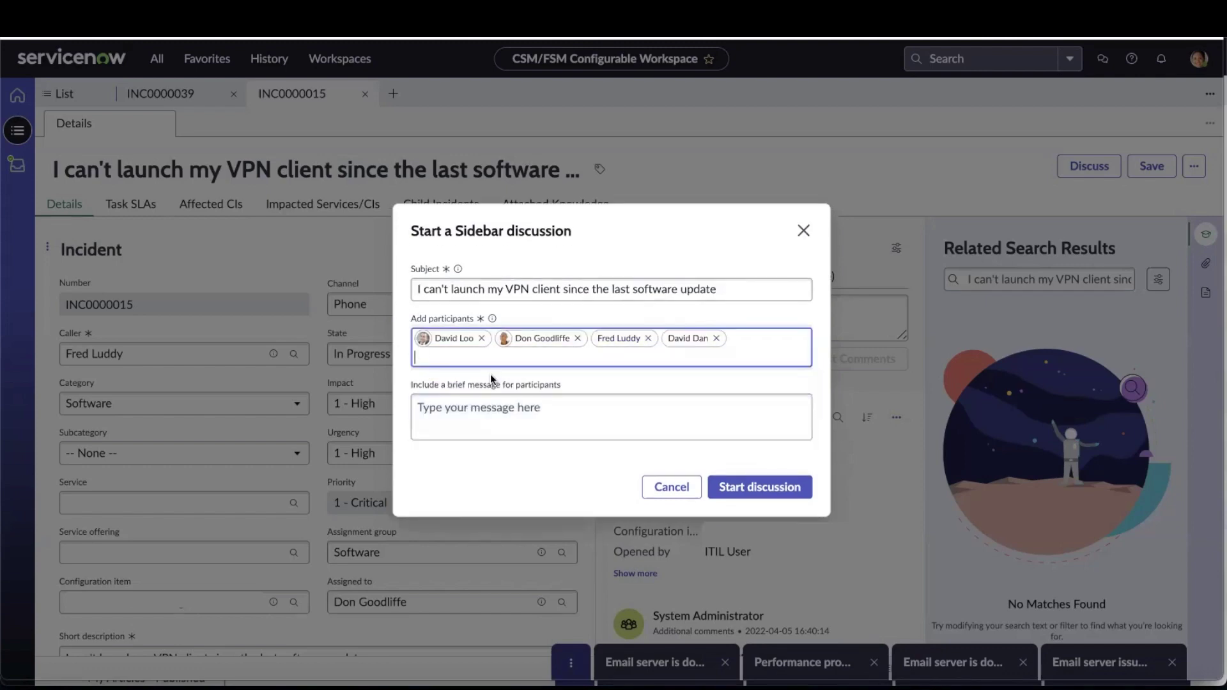
# - Enter the participant message "what is the status of the VPN client software" and start the discussion
pyautogui.click(460, 408)
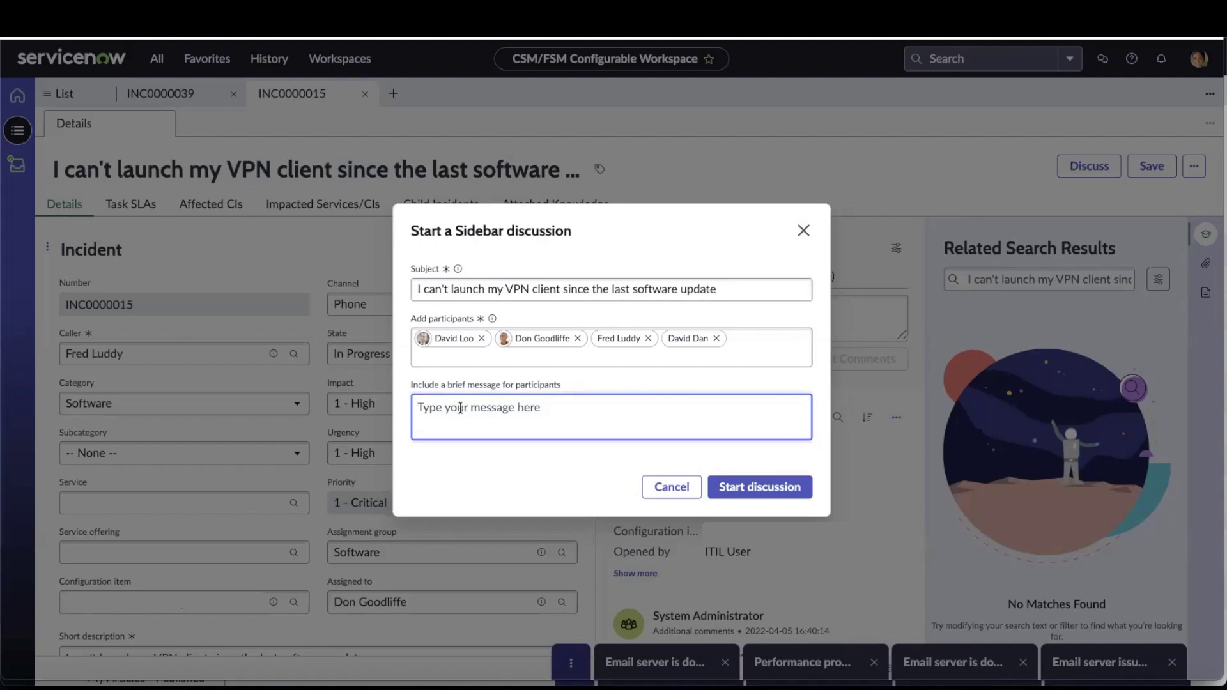
pyautogui.write('N')
pyautogui.press('BackSpace')
pyautogui.write('what is the status of t')
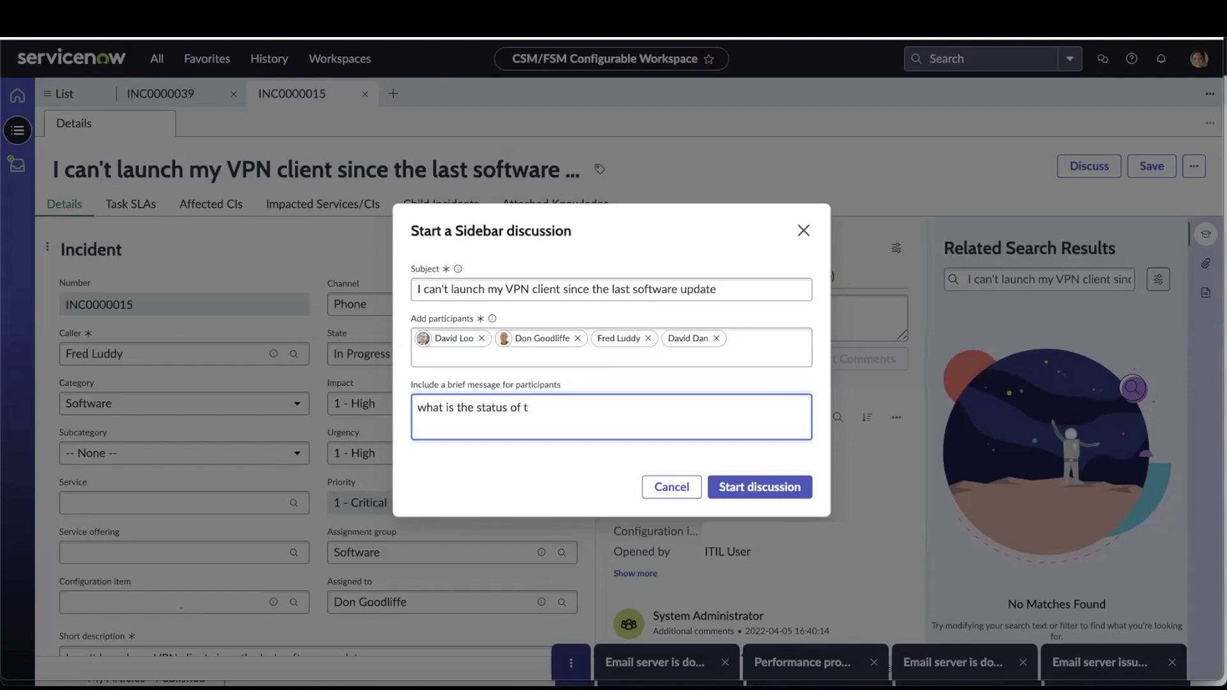
pyautogui.write('he VPN client software')
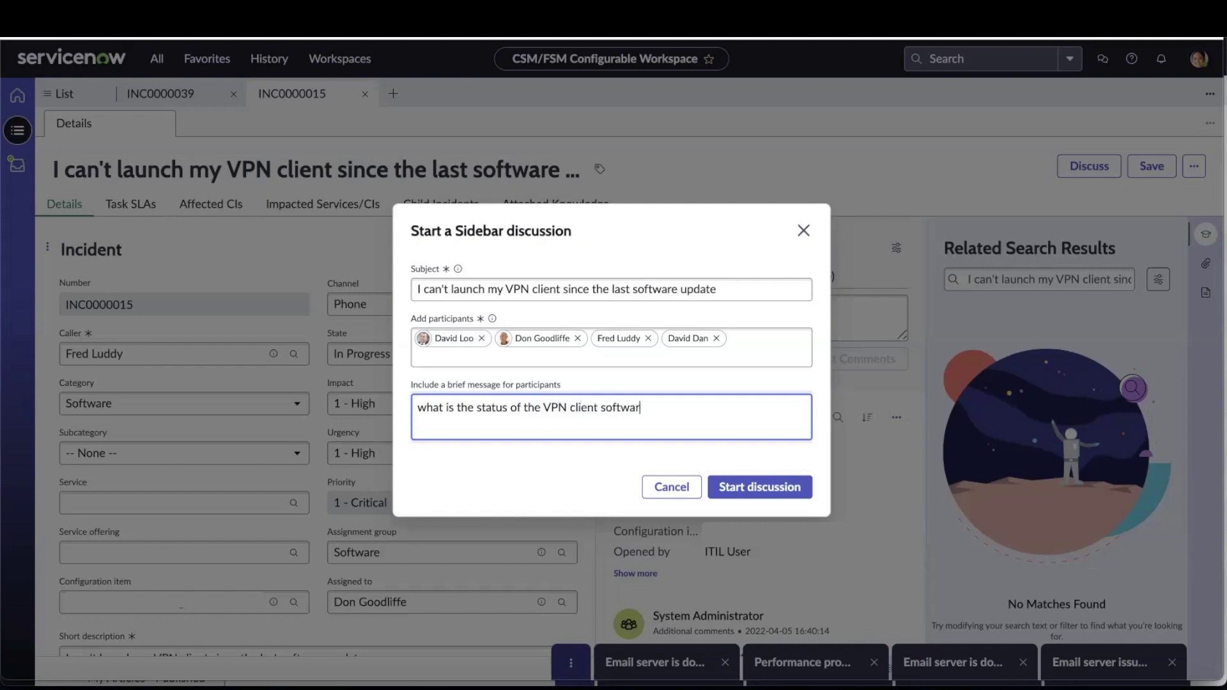
pyautogui.click(757, 490)
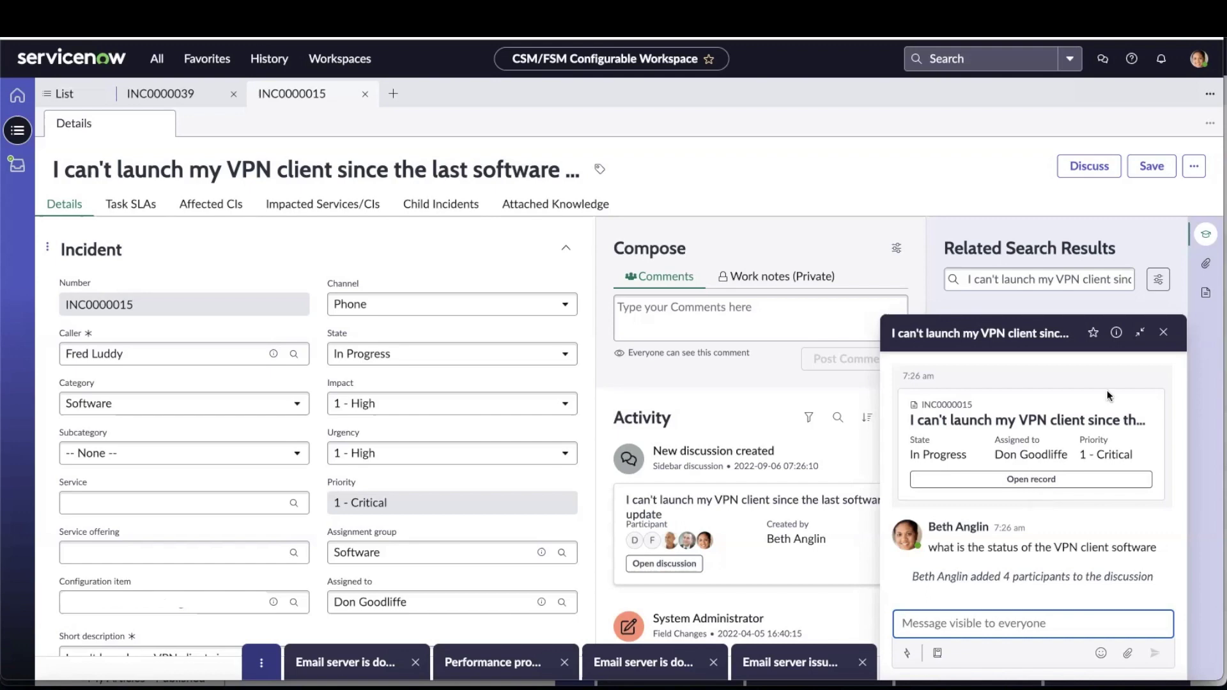
# - Review the participants in the discussion info and return to the conversation
pyautogui.click(1117, 336)
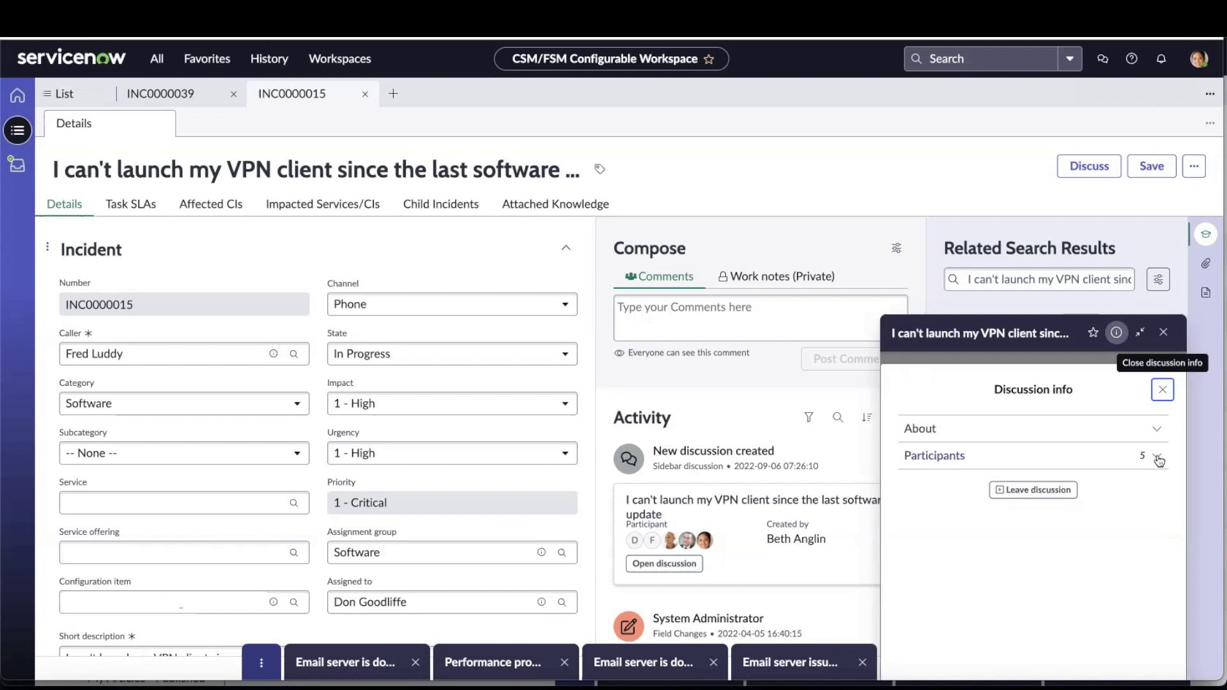
pyautogui.click(1159, 460)
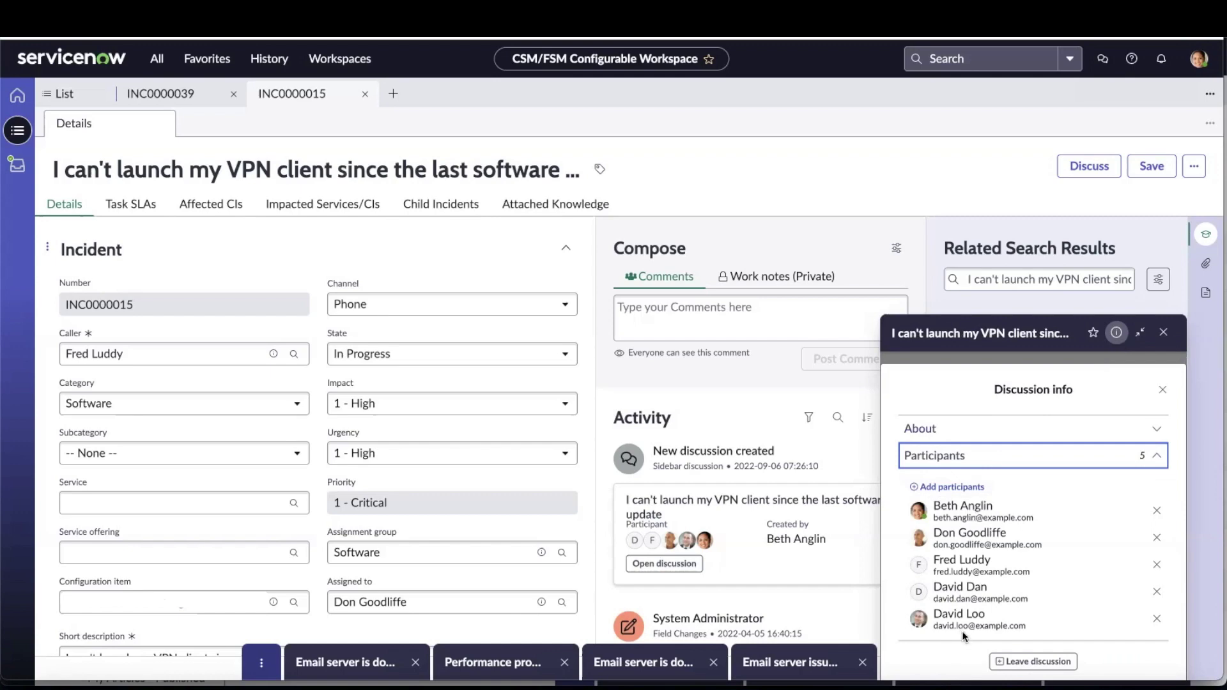
pyautogui.click(1165, 392)
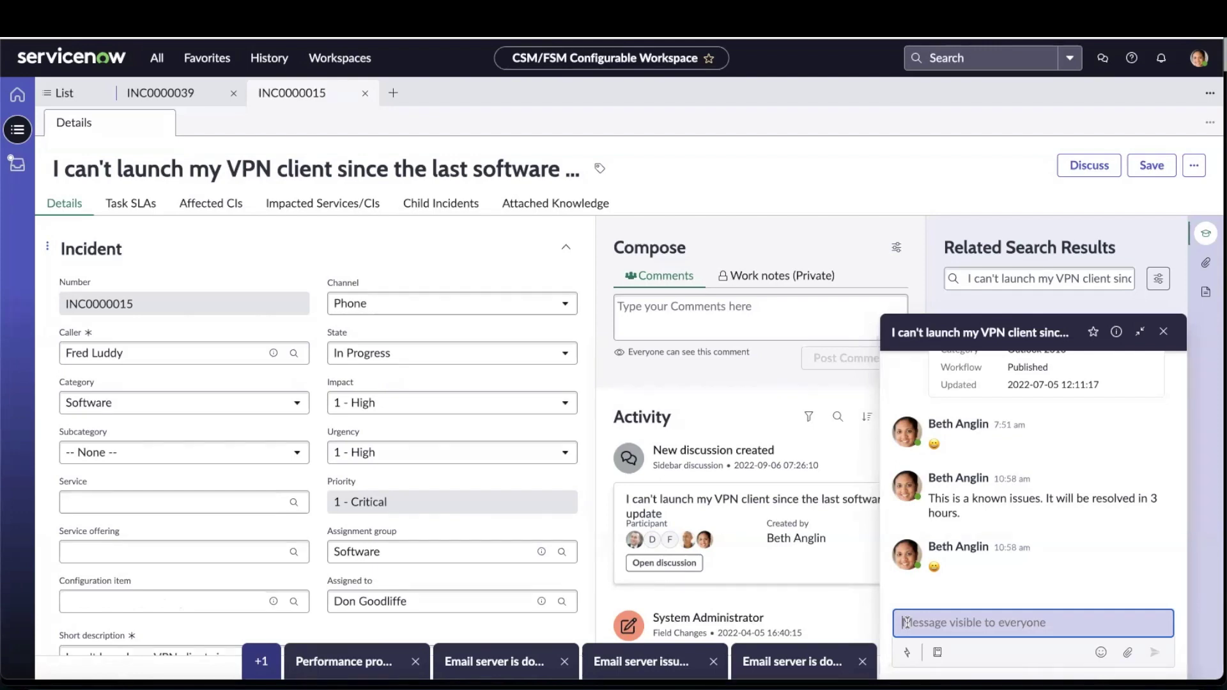
# - Search the knowledge base for "email" with the /search-kb command and send article KB0000002 to the discussion
pyautogui.write('/se')
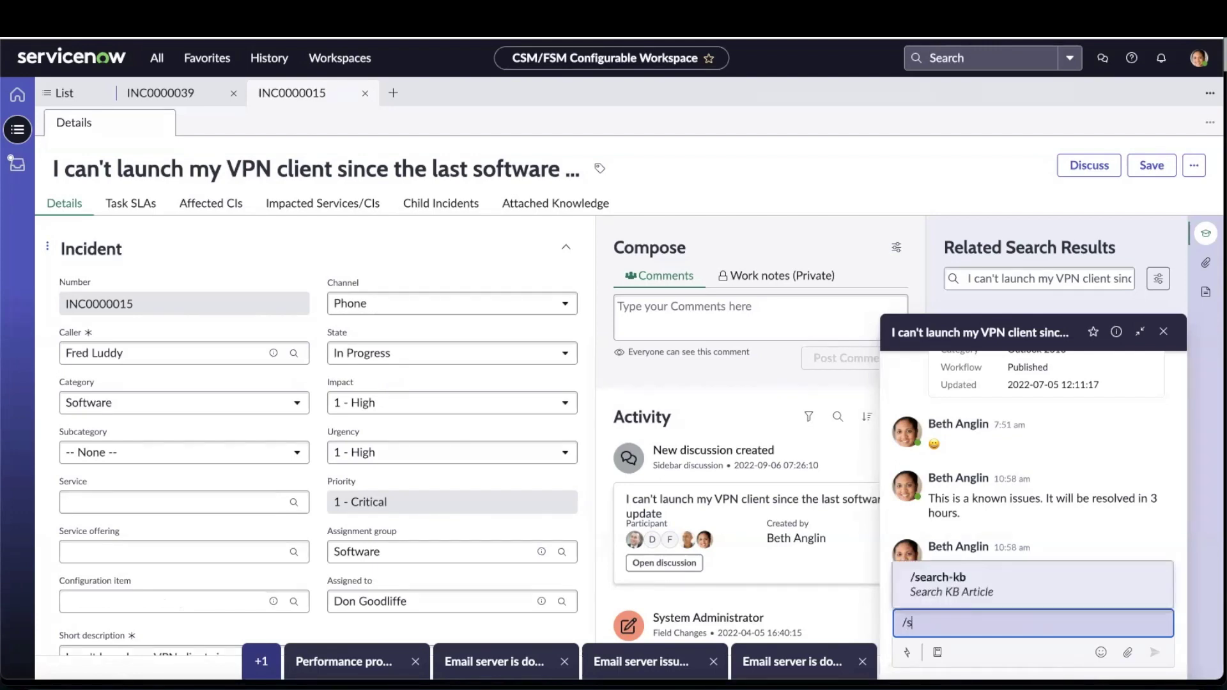
pyautogui.click(959, 591)
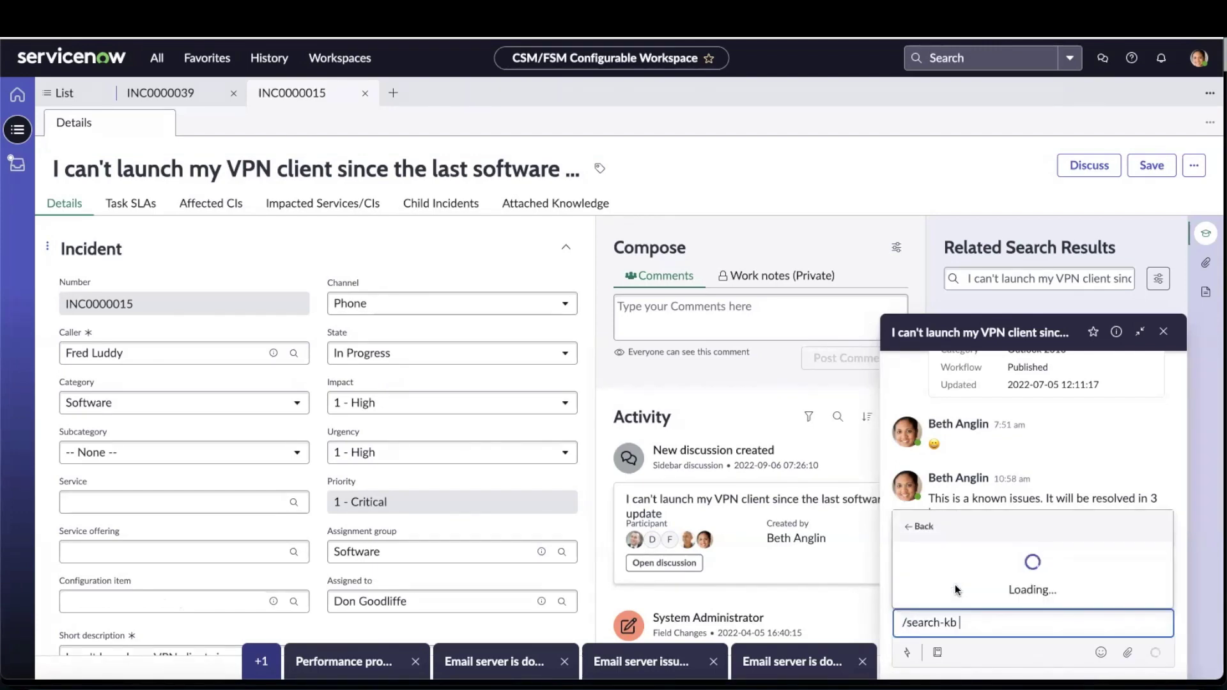
pyautogui.write('email')
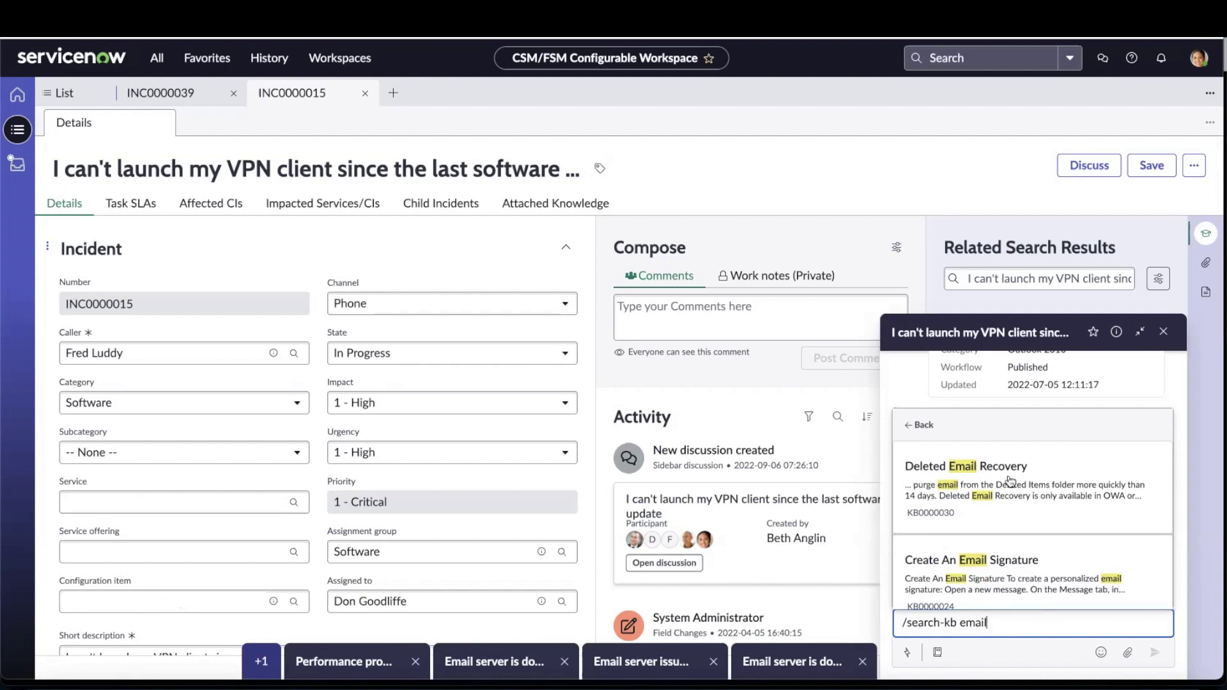
pyautogui.scroll(-2, 989, 540)
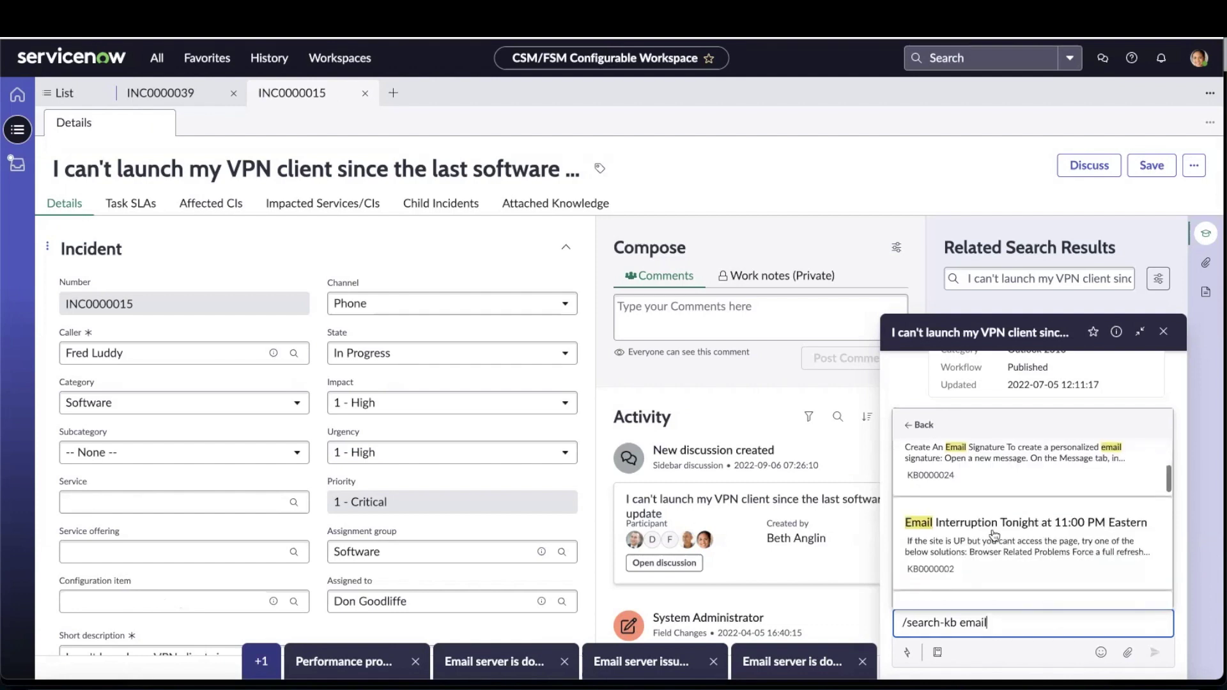
pyautogui.click(979, 521)
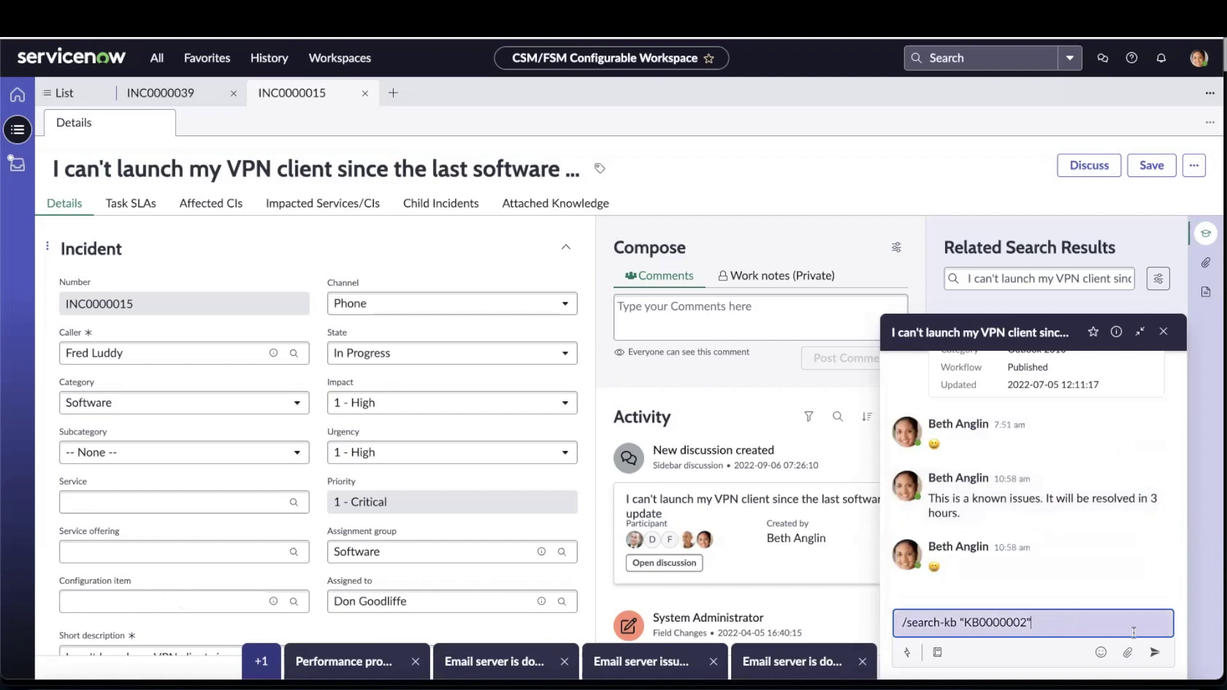
pyautogui.click(1155, 652)
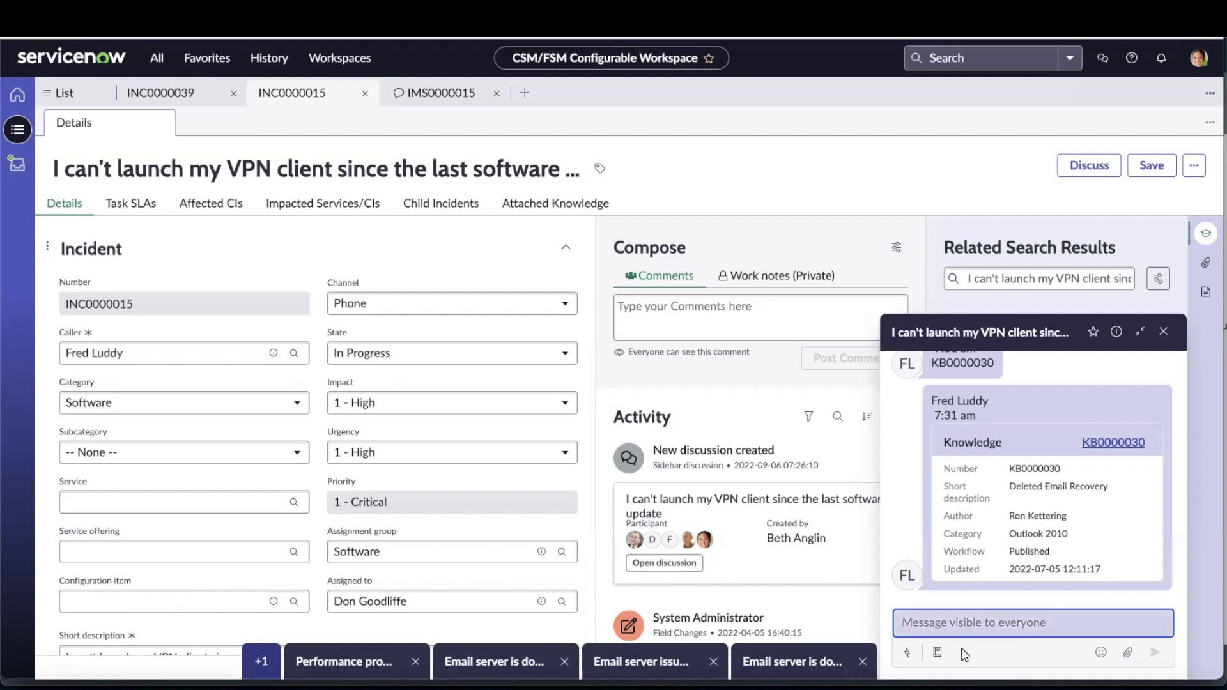
# - Send a grinning smiley emoji in the discussion
pyautogui.click(1101, 655)
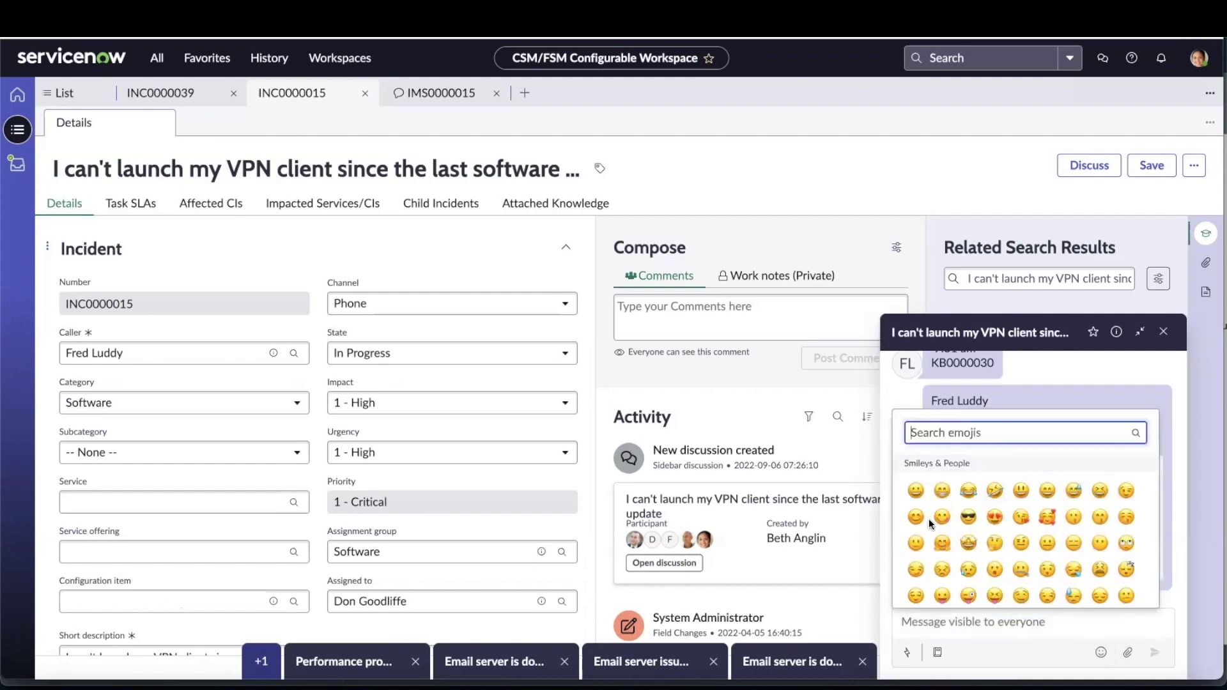
pyautogui.click(916, 490)
pyautogui.press('Return')
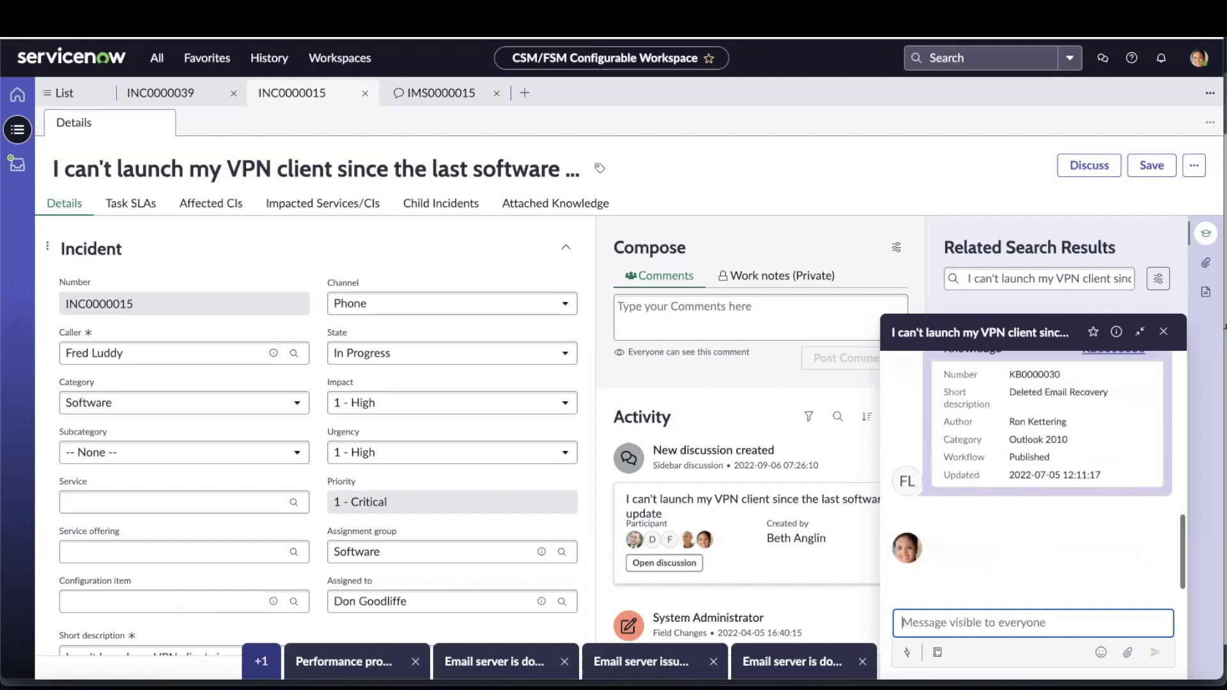
pyautogui.click(1128, 652)
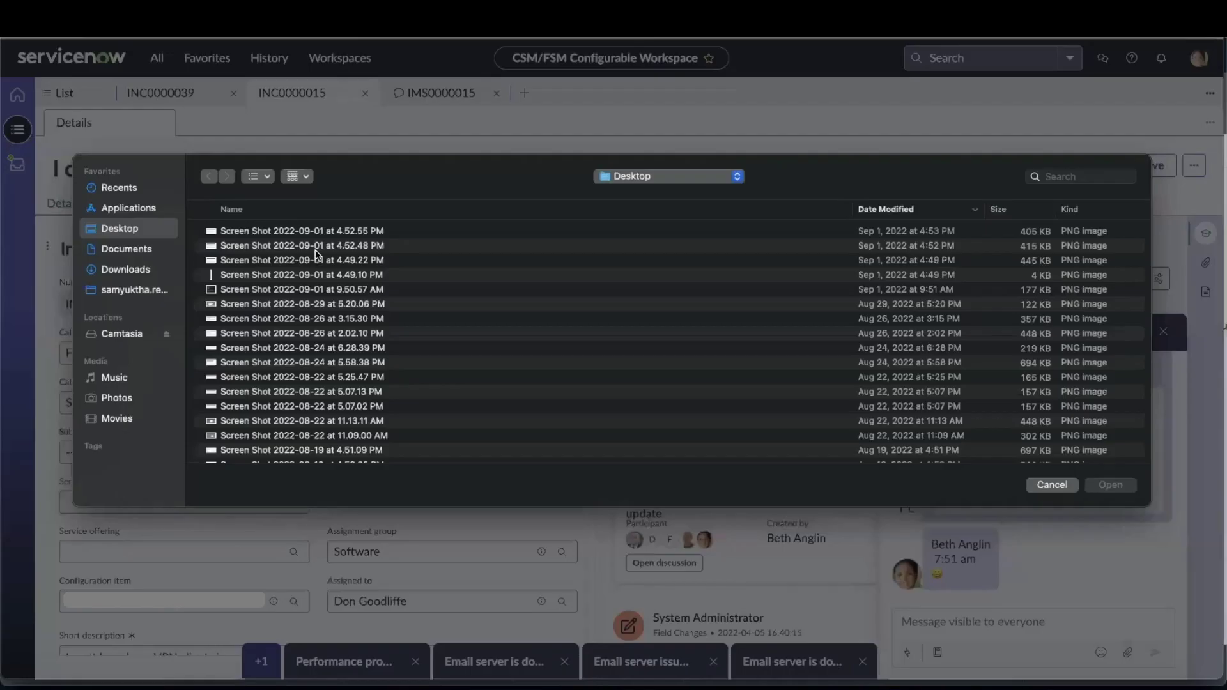
pyautogui.click(1052, 485)
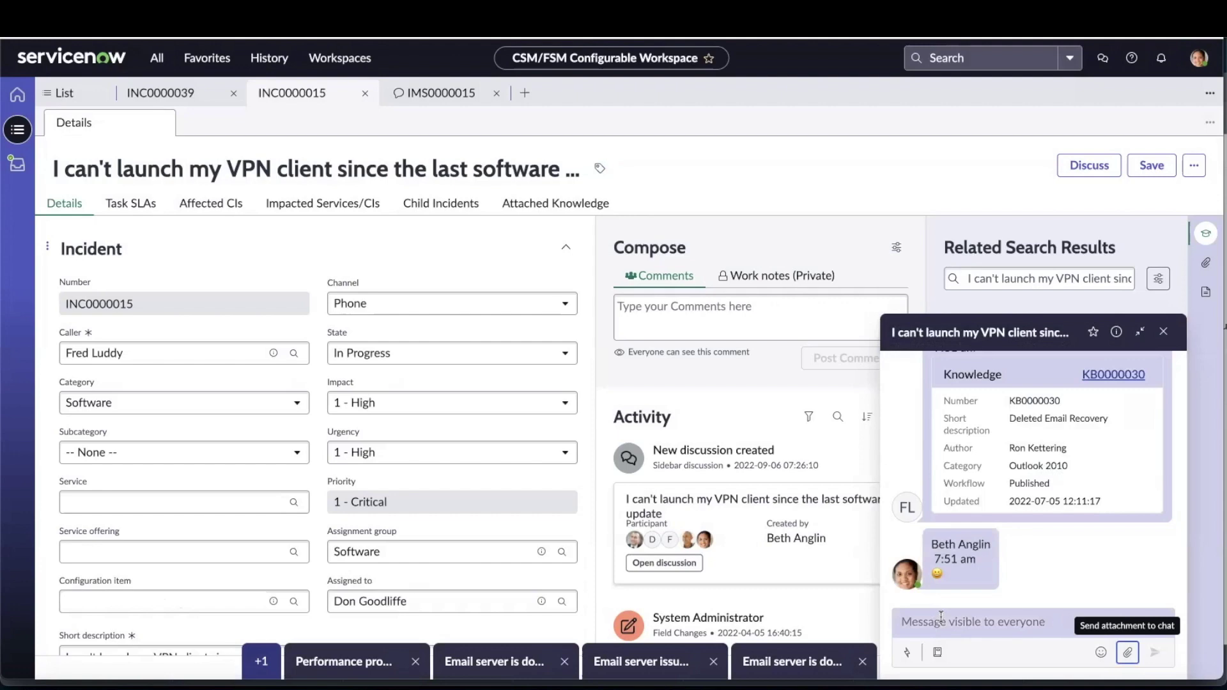
pyautogui.click(1143, 333)
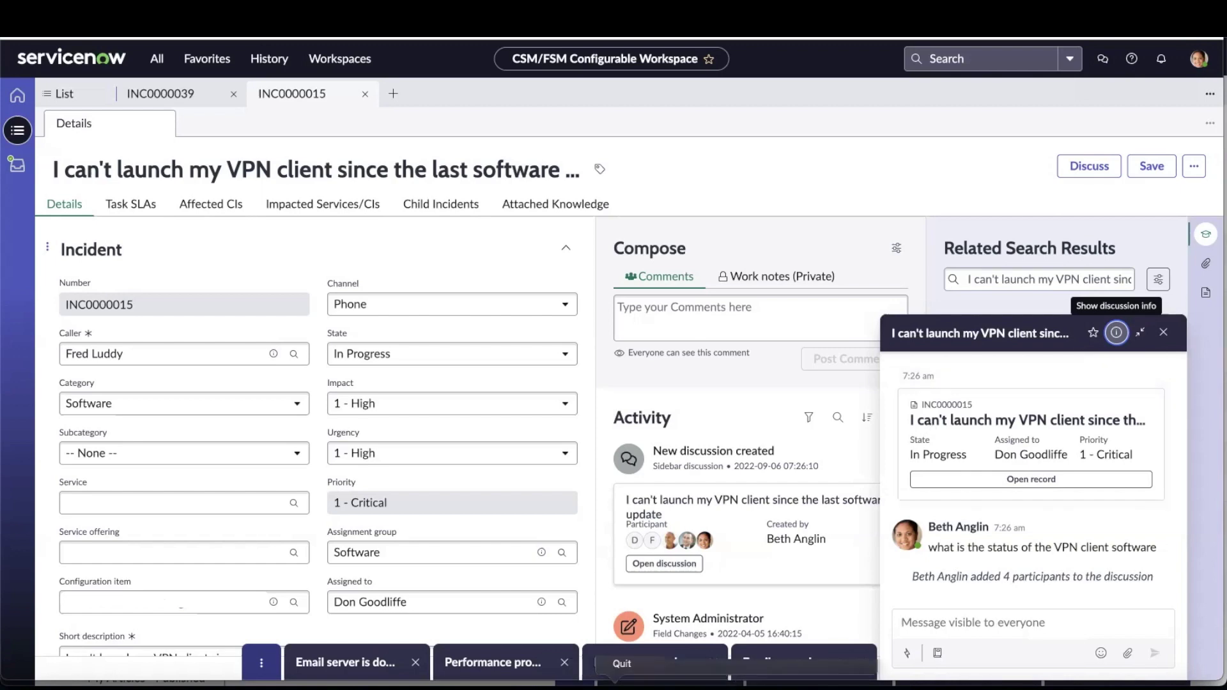
# - Switch to the other participant's browser window and open the VPN client discussion from the Sidebar discussions list
pyautogui.rightClick(615, 683)
pyautogui.click(657, 496)
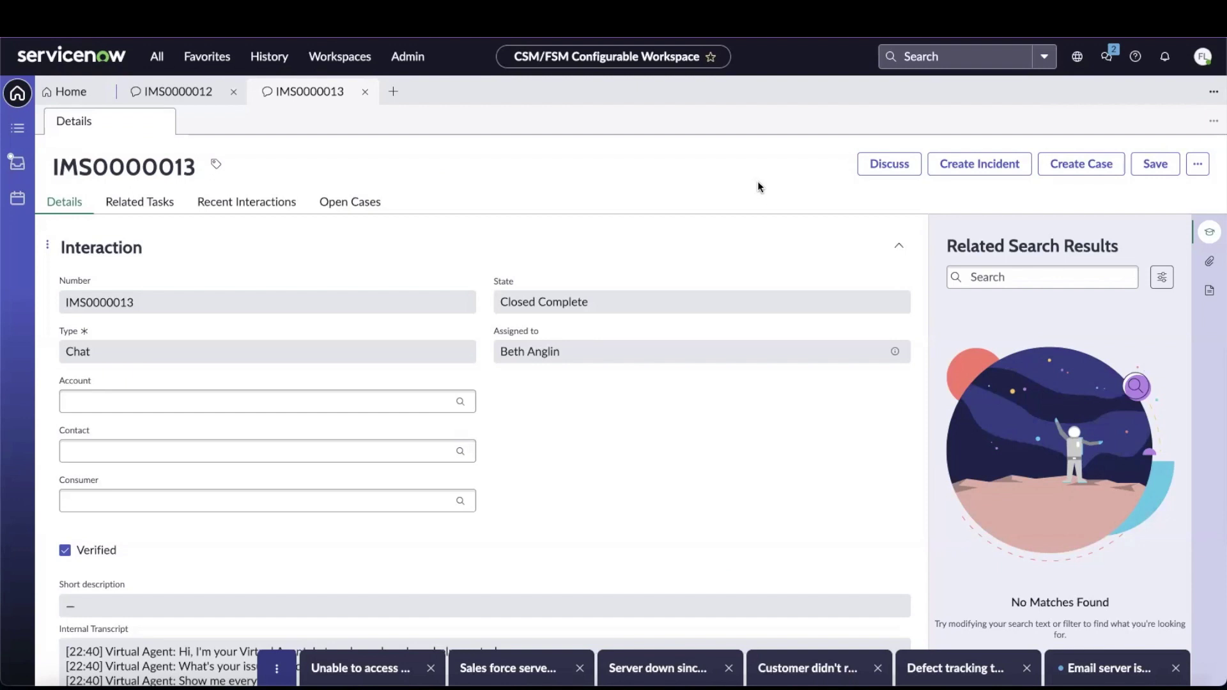
pyautogui.click(1110, 61)
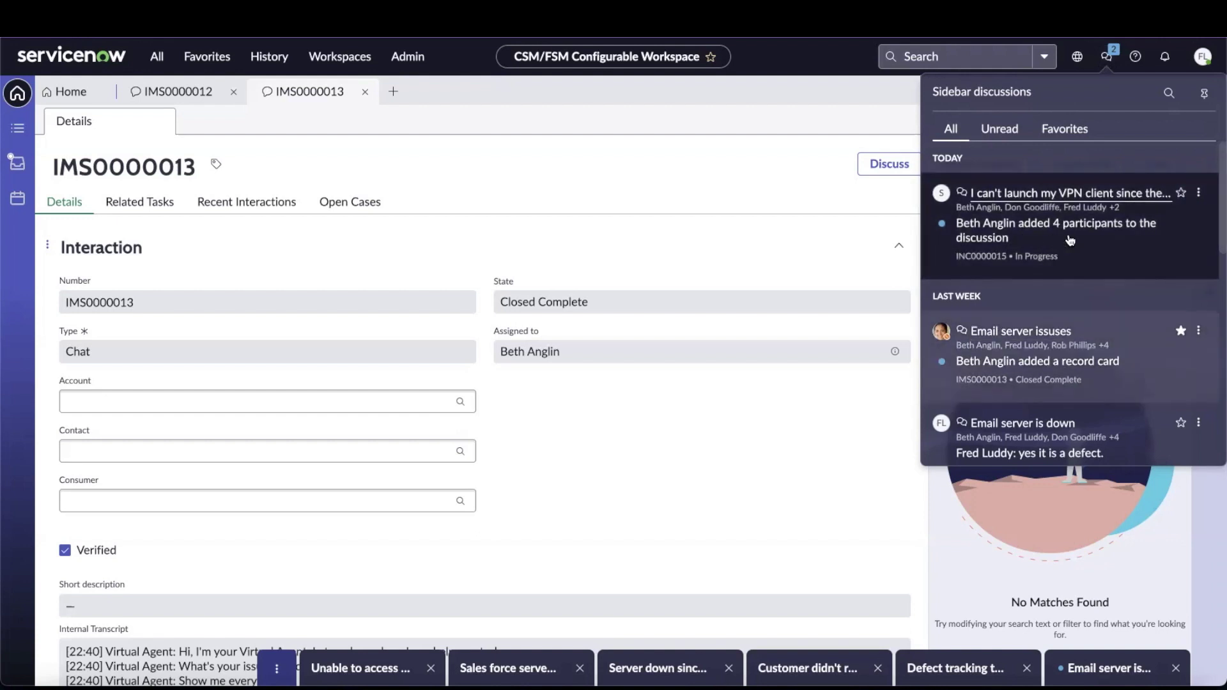
pyautogui.click(1064, 191)
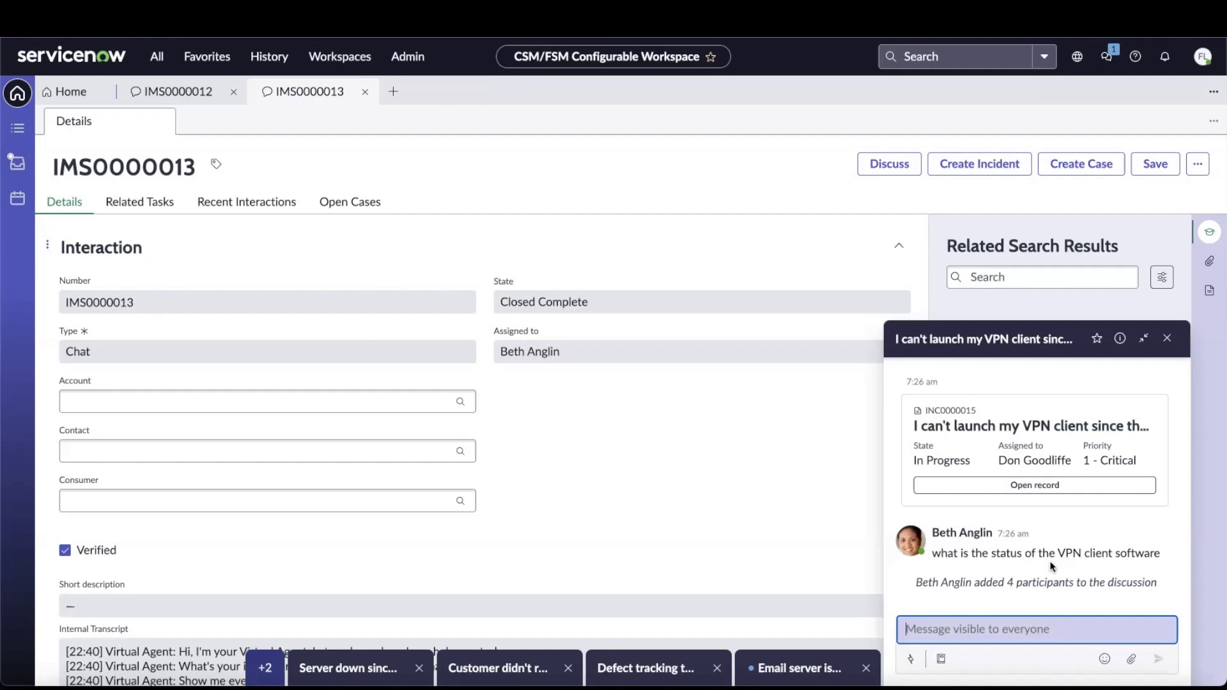
# - Open the incident record from the discussion's record card and review its short description, description and notes
pyautogui.click(1034, 485)
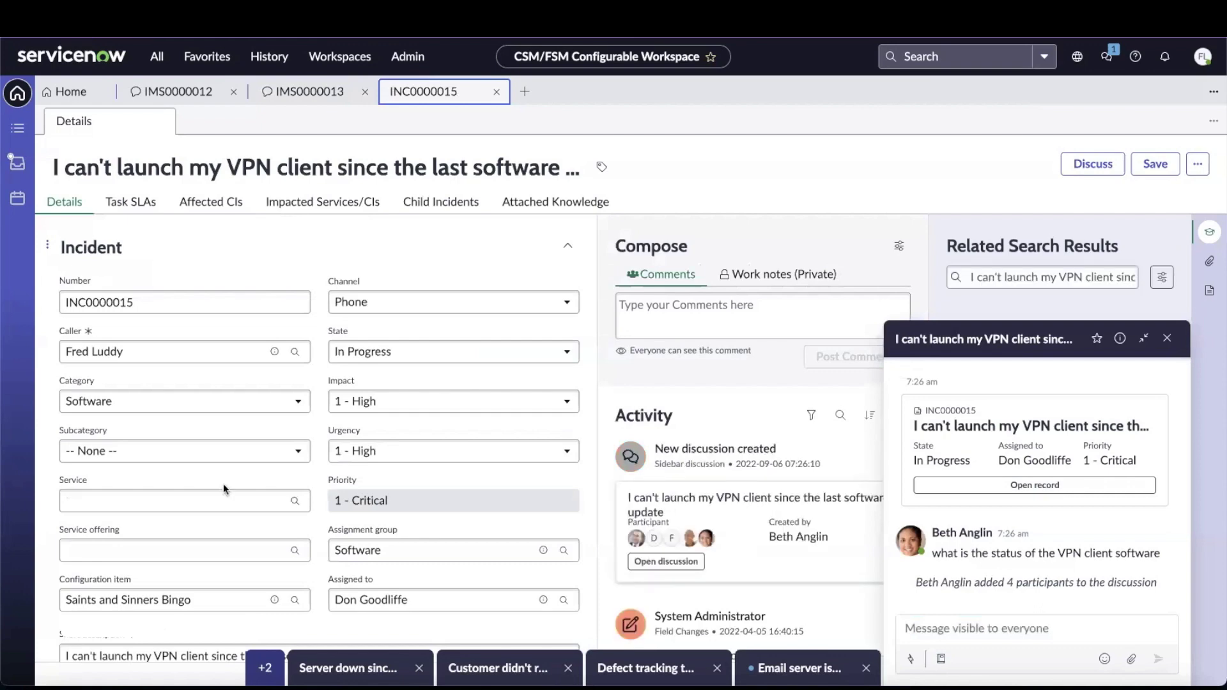
pyautogui.scroll(-3, 224, 483)
pyautogui.scroll(-2, 224, 484)
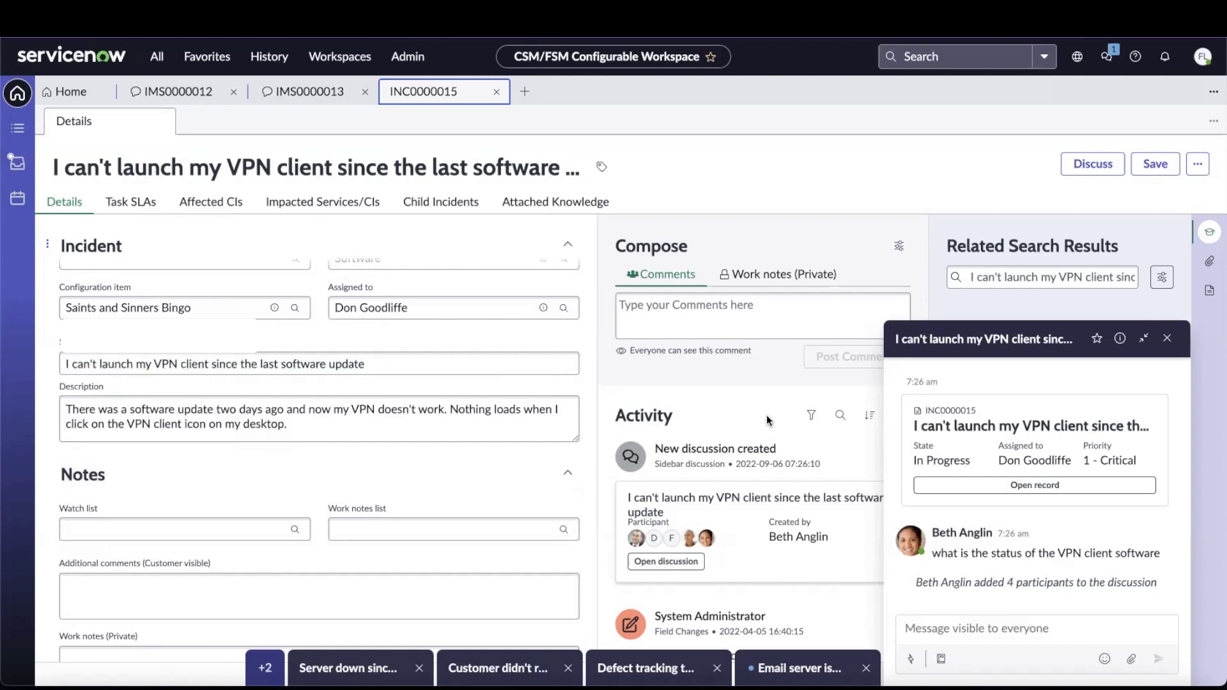
pyautogui.scroll(-1, 282, 483)
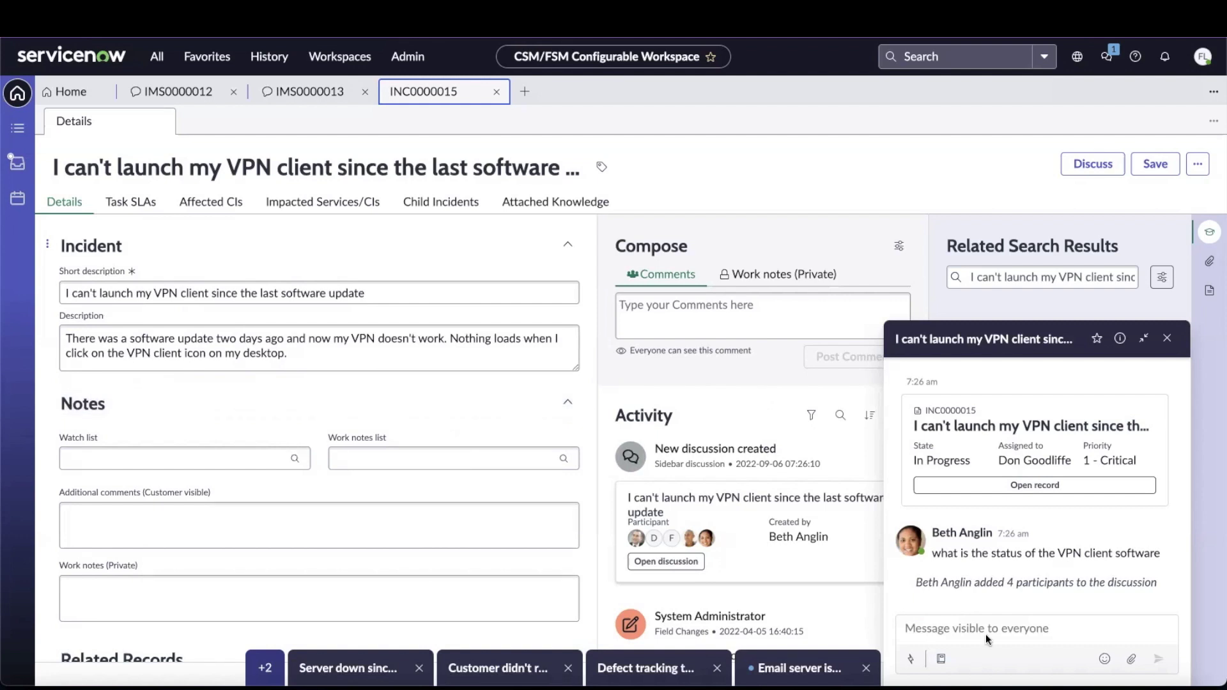
# - Reply in the VPN client discussion with "This is a known issues. It will be resolved in 3 hours."
pyautogui.click(955, 629)
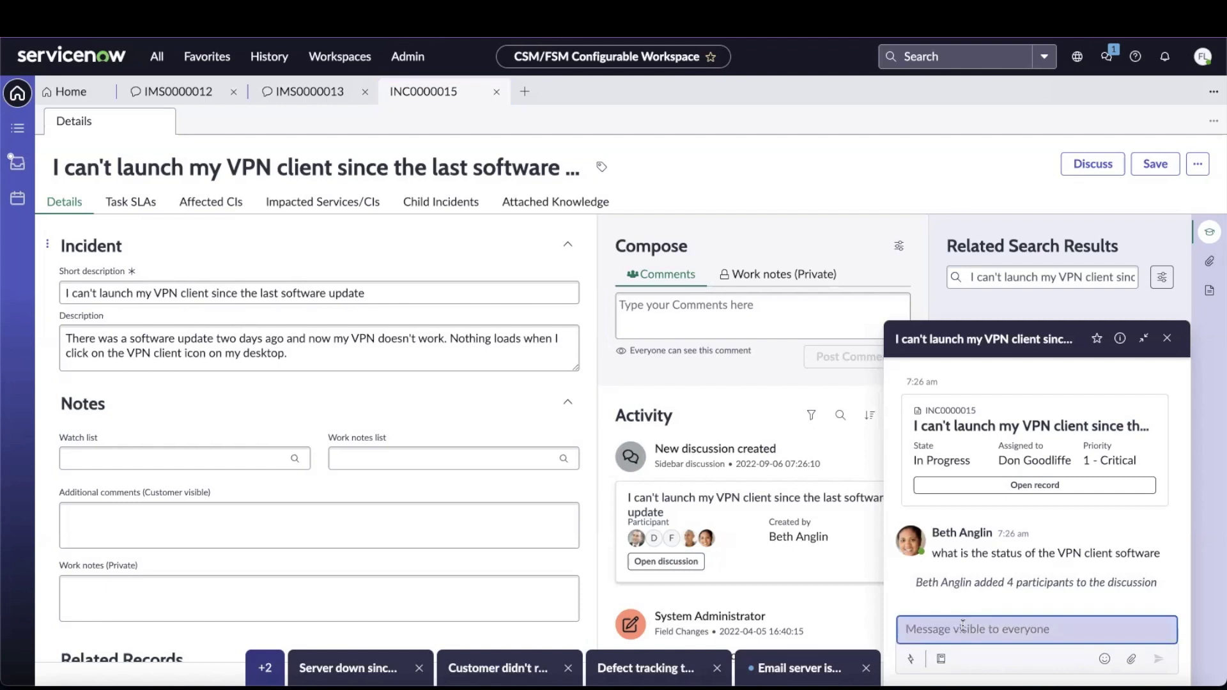
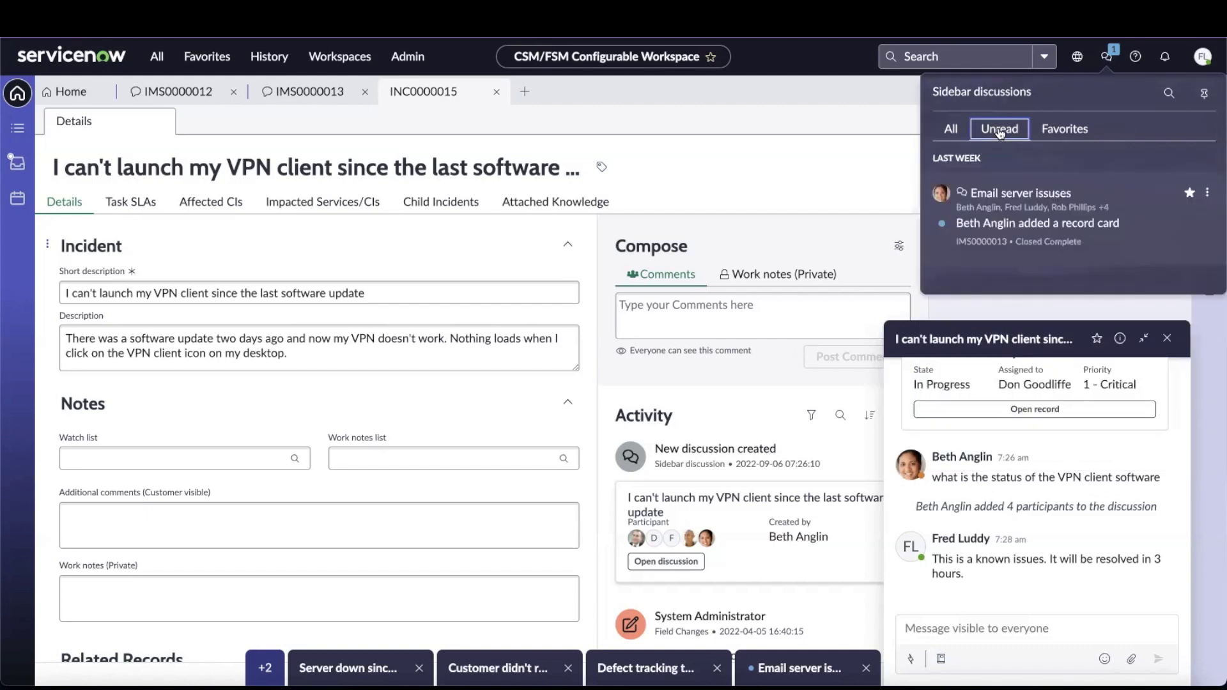
# - View the favorite Sidebar discussions and return to the list of all discussions
pyautogui.click(1066, 131)
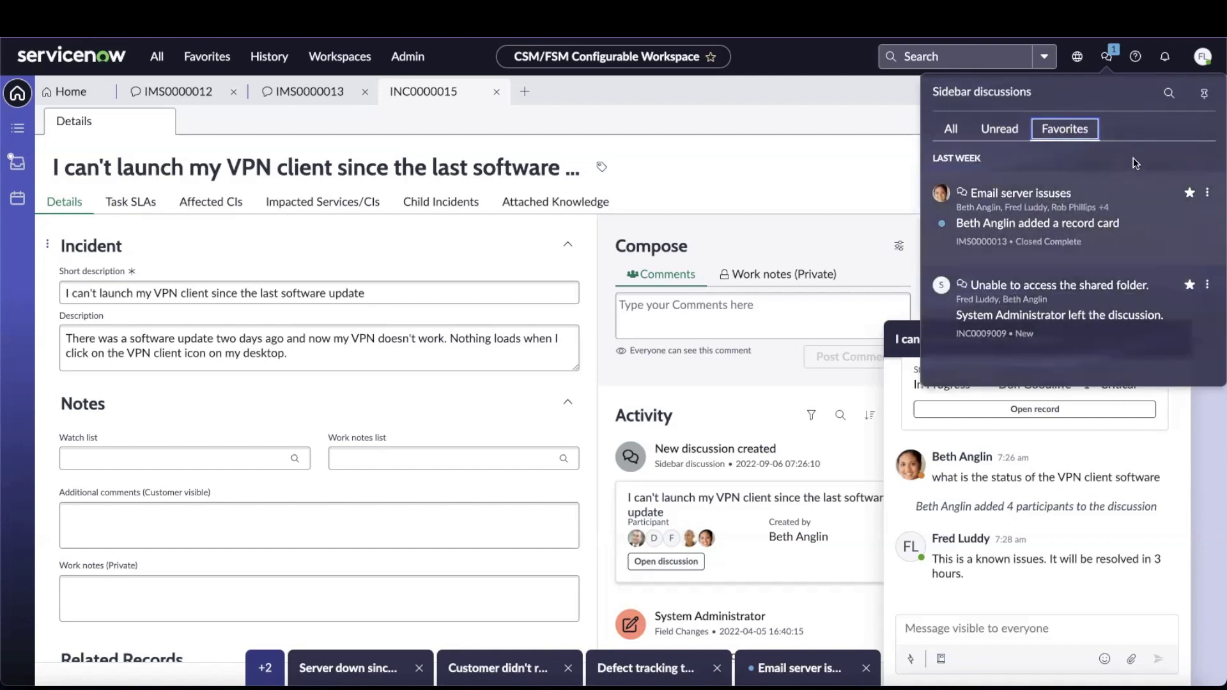
pyautogui.click(951, 129)
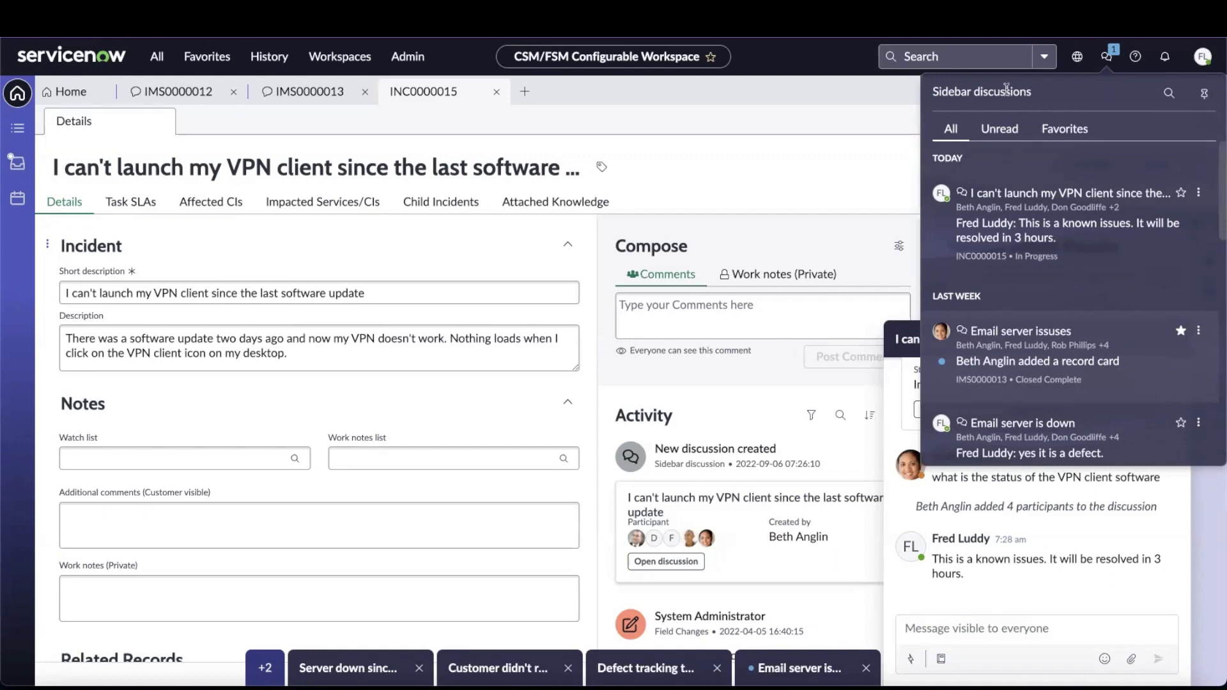
# - Search all Sidebar discussions for "email", then clear the search and return to the discussion list
pyautogui.click(1169, 94)
pyautogui.click(974, 103)
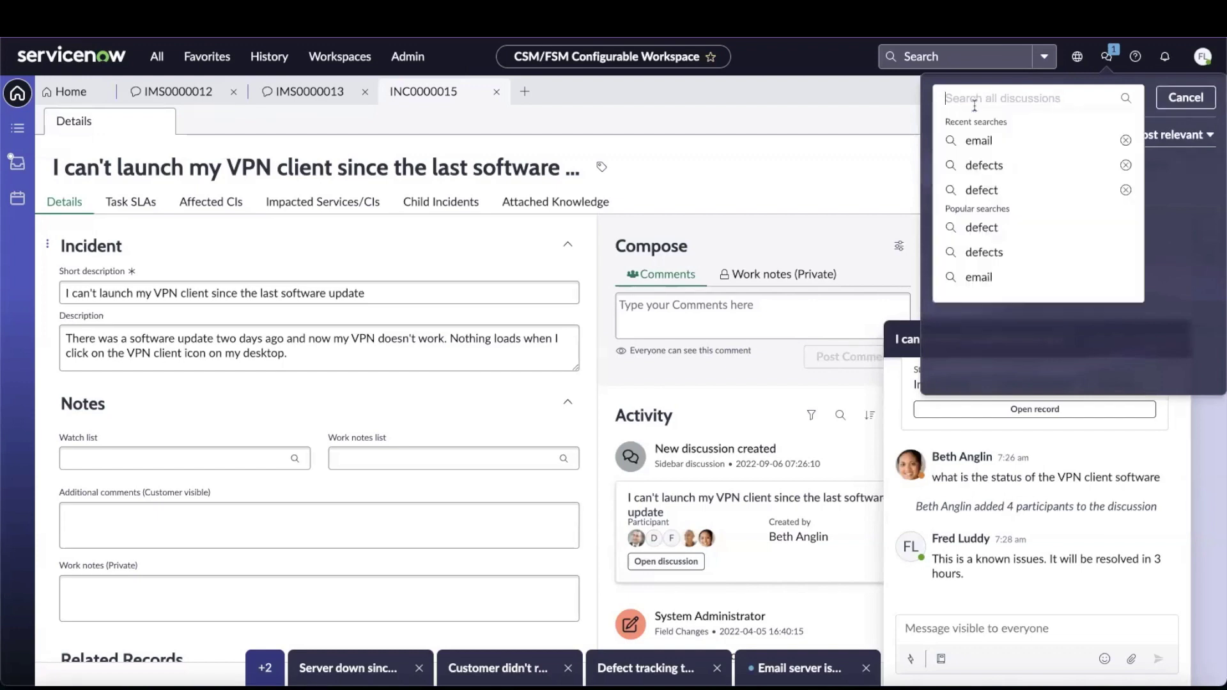
pyautogui.write('email')
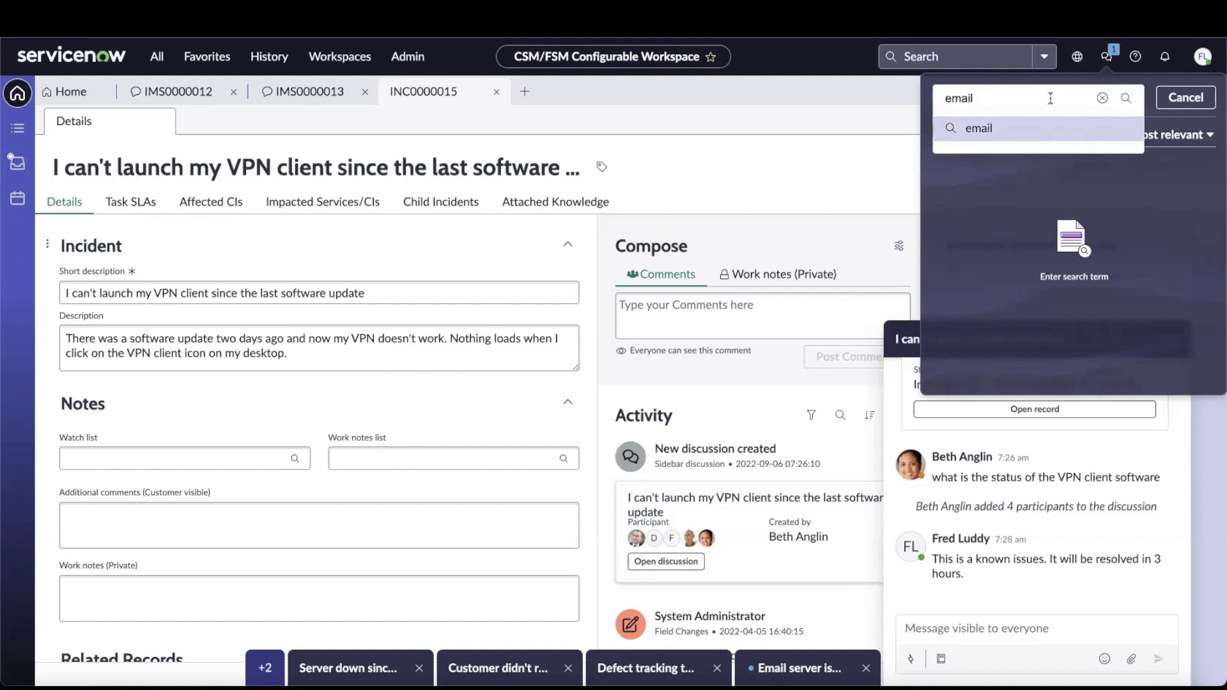
pyautogui.press('Return')
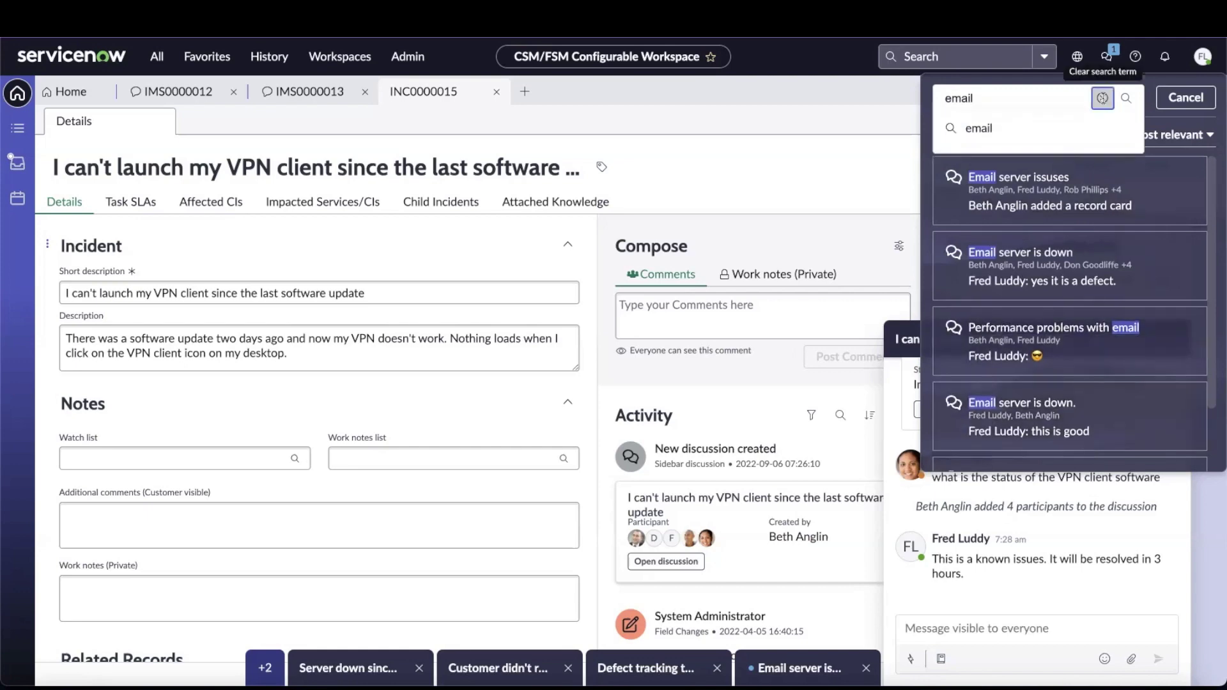
pyautogui.click(1103, 98)
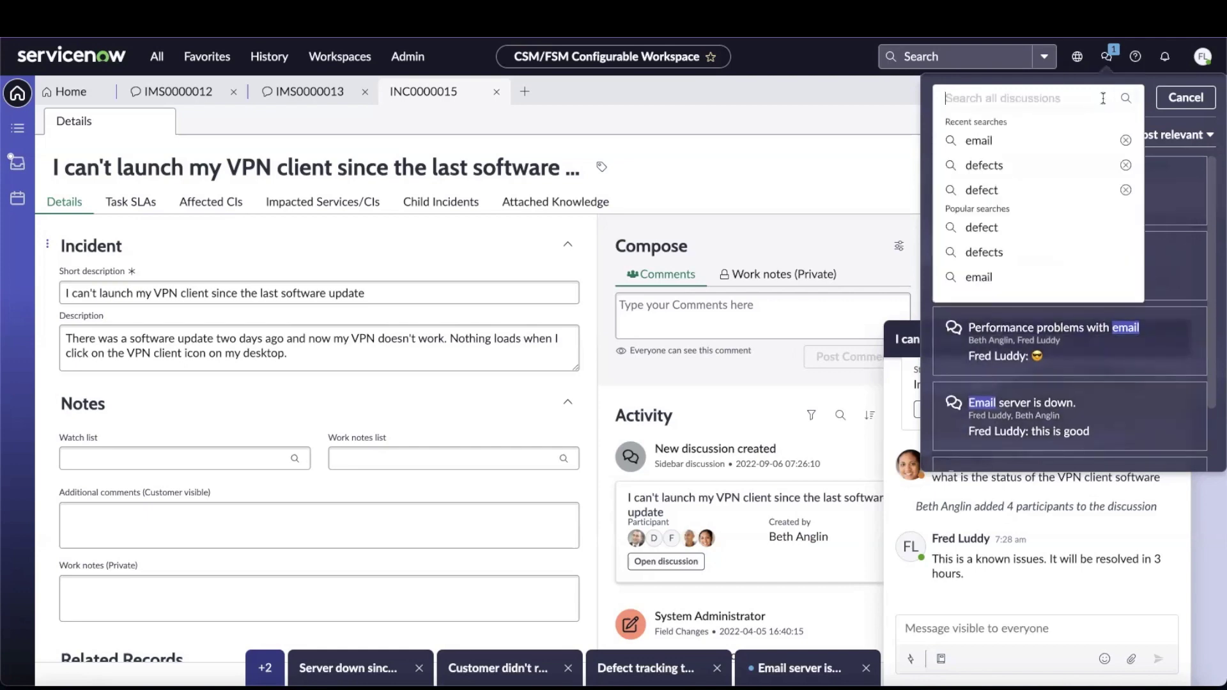
pyautogui.click(1183, 99)
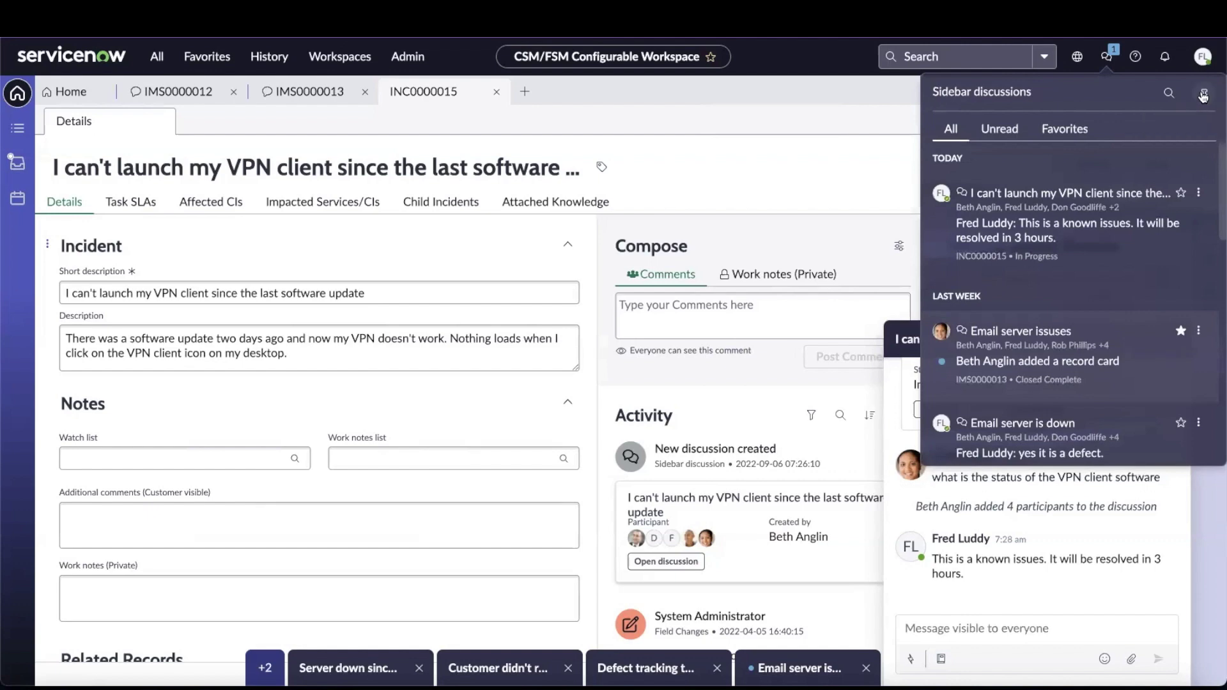
# - Pin the Sidebar discussions list beside the workspace, then unpin and close it
pyautogui.click(1202, 96)
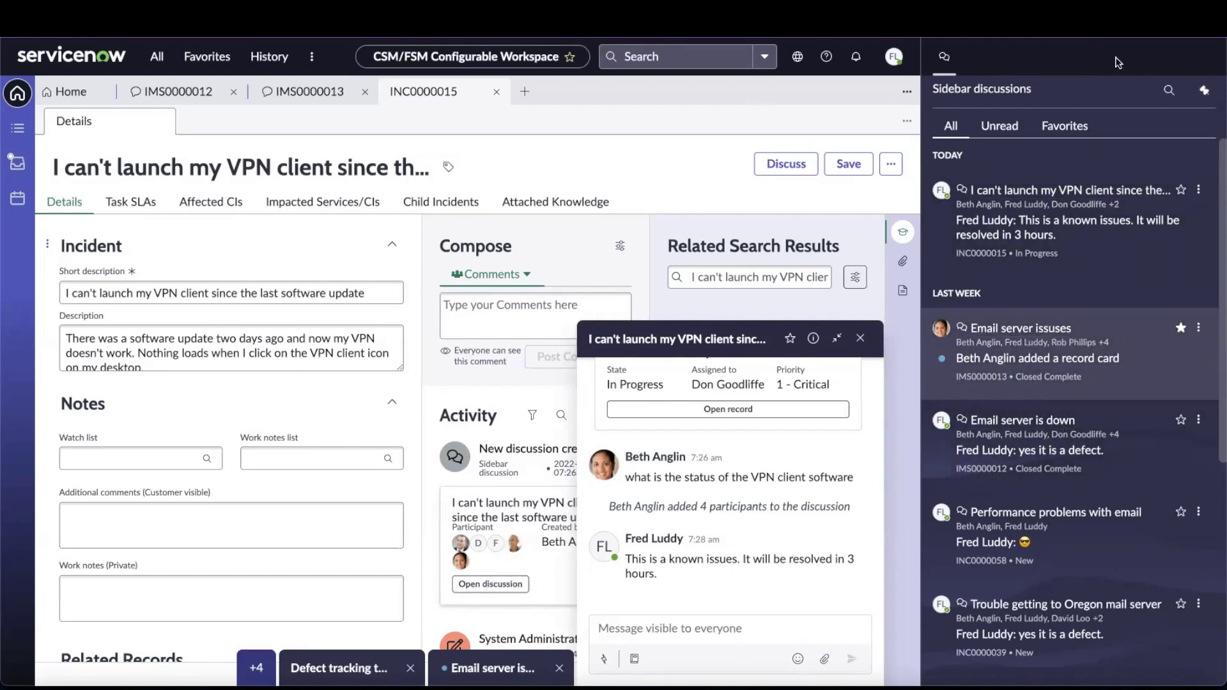
pyautogui.click(1205, 93)
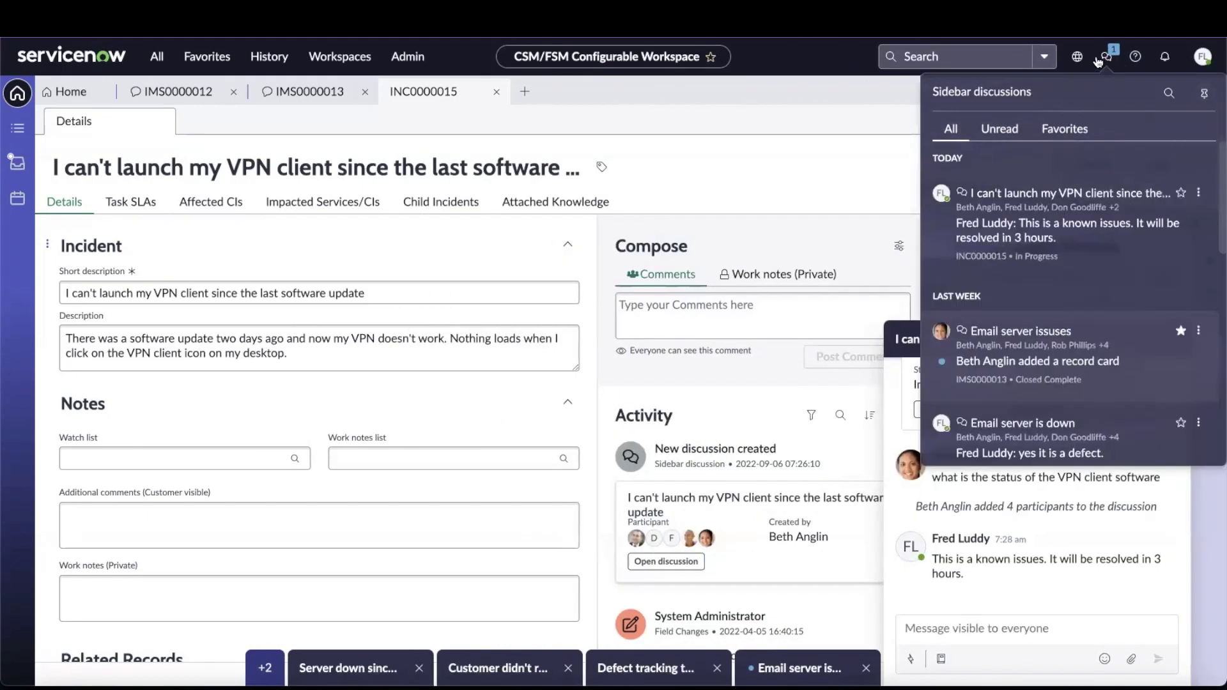
pyautogui.click(1105, 60)
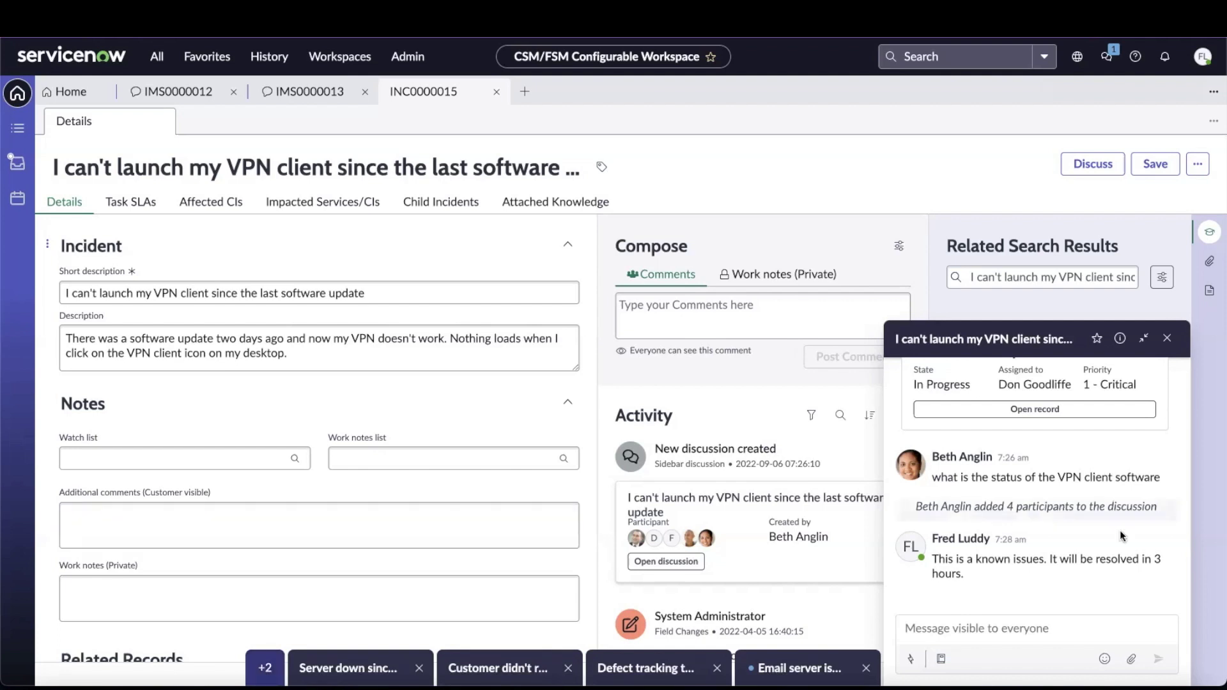
# - Search the knowledge base for "email" with the /search-kb command and send article KB0000030 to the VPN client discussion
pyautogui.moveTo(1167, 450)
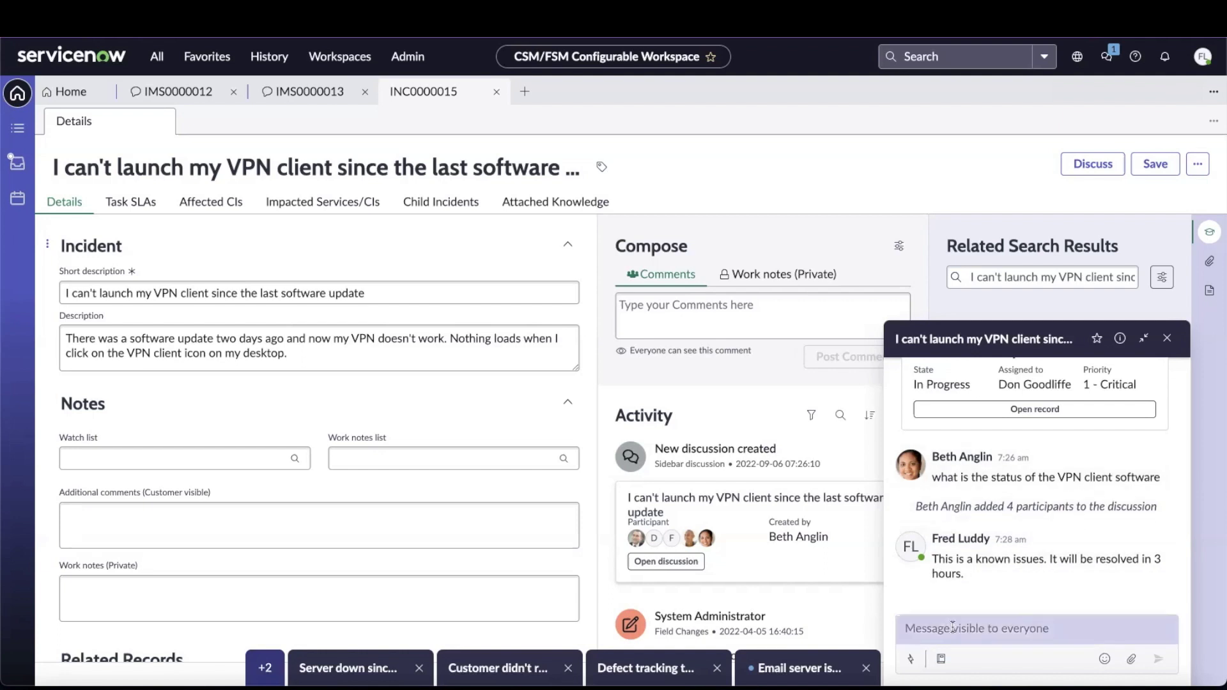
pyautogui.click(928, 629)
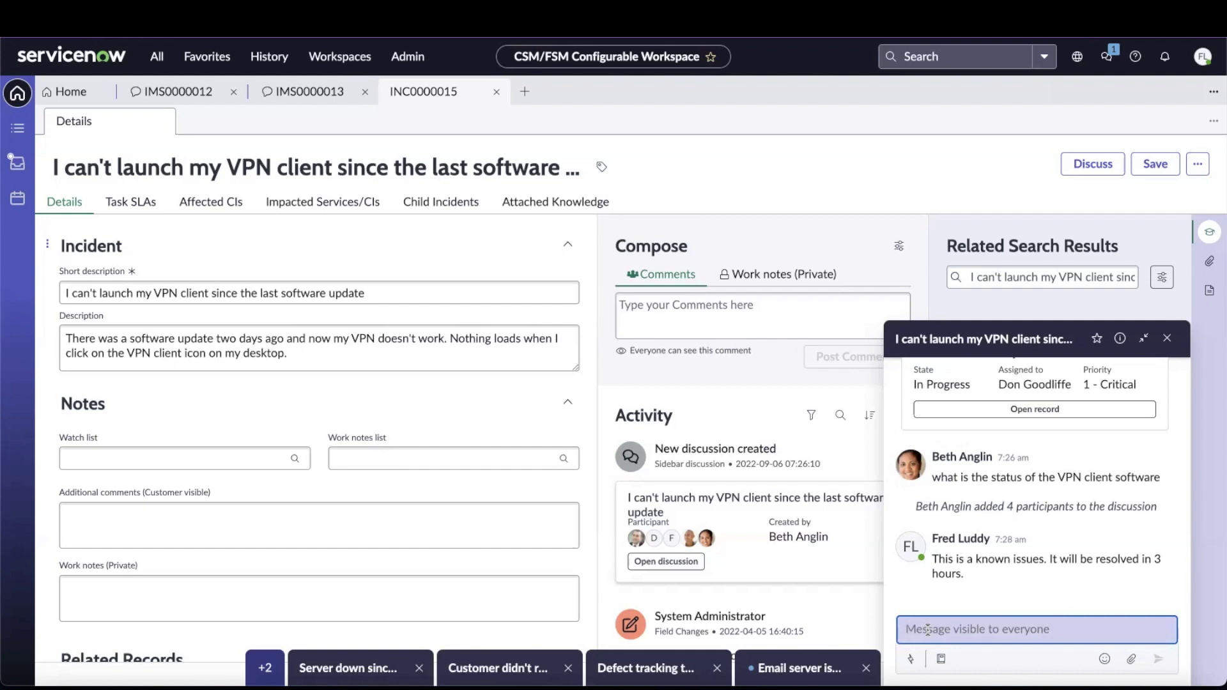
pyautogui.write('/')
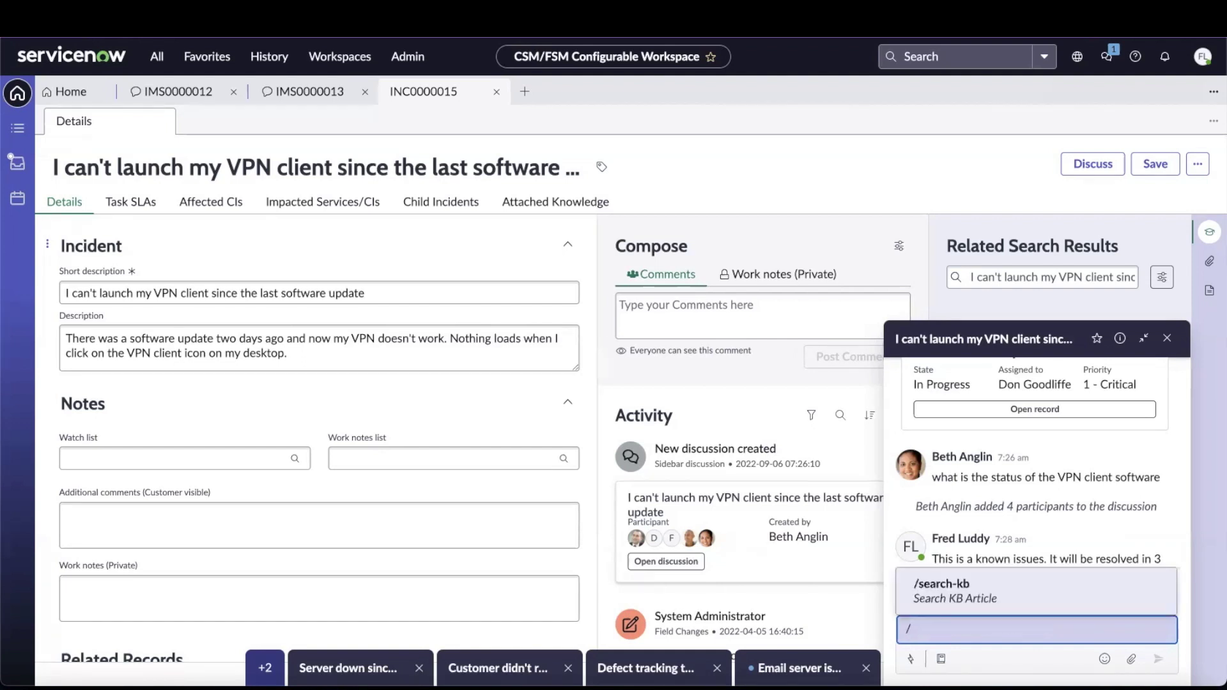
pyautogui.click(966, 595)
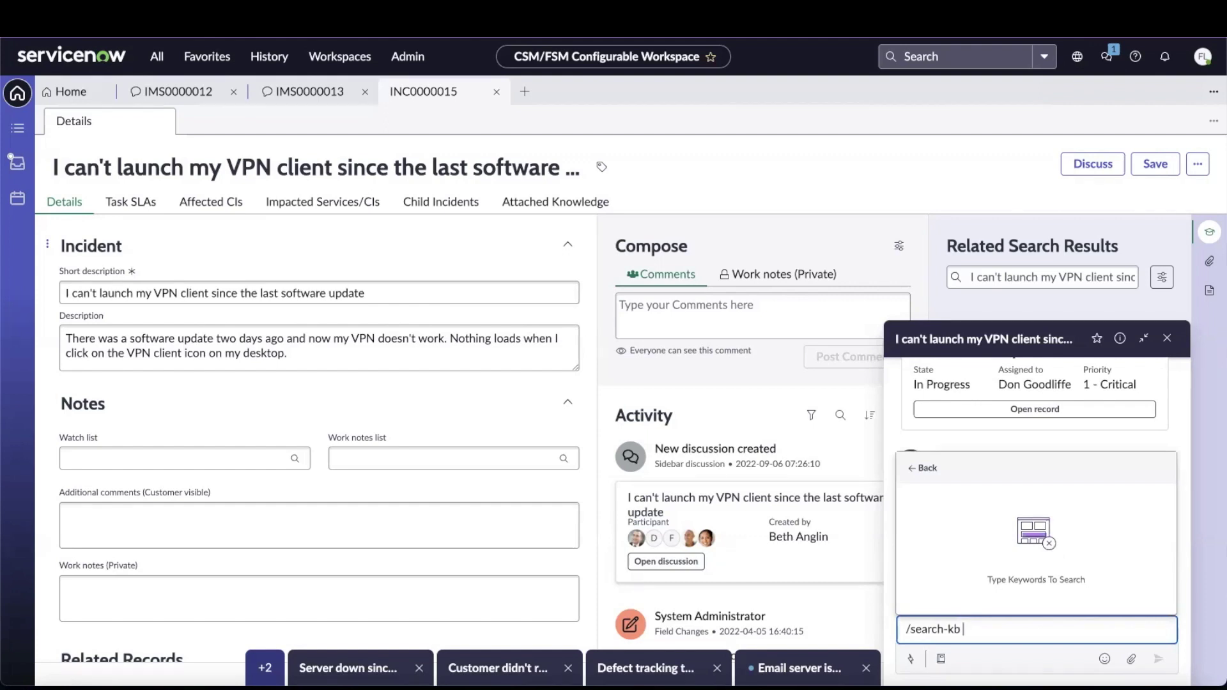
pyautogui.write('email')
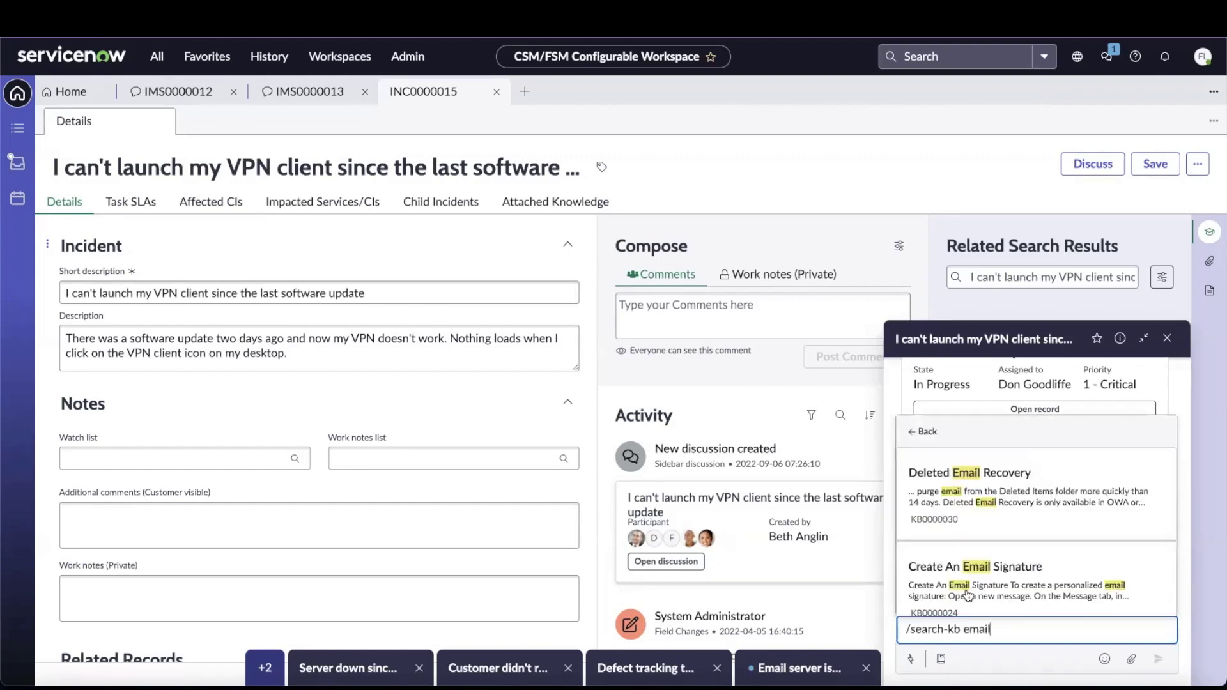
pyautogui.click(1061, 476)
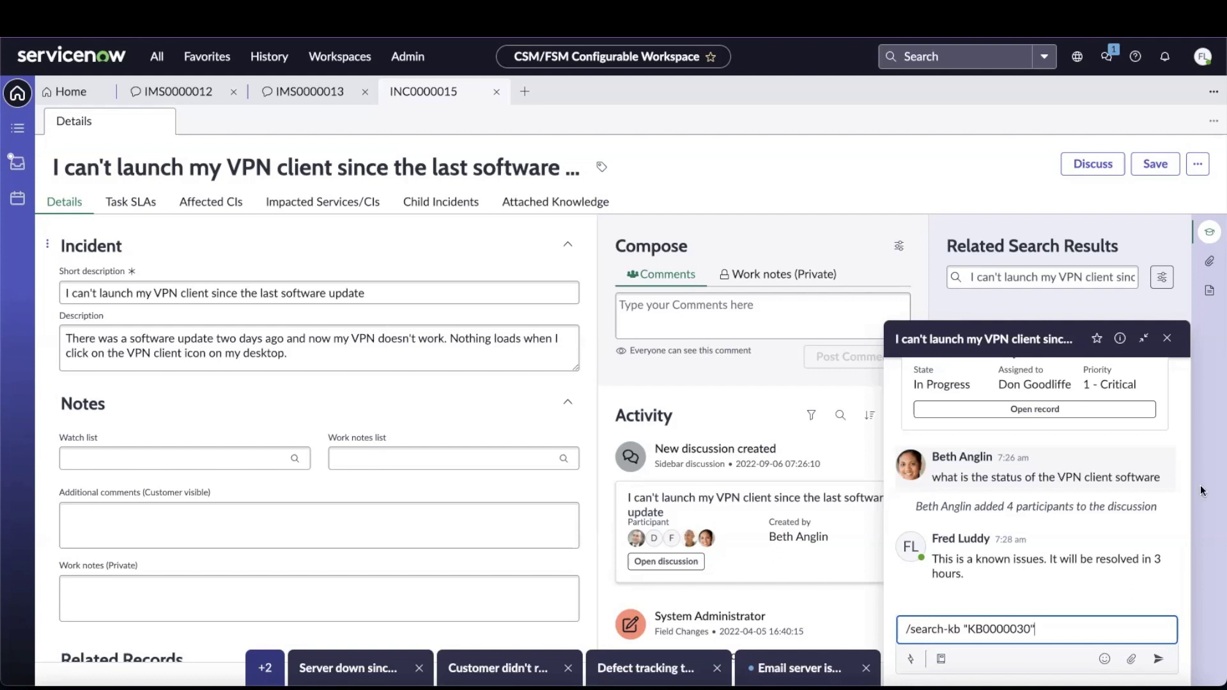
pyautogui.press('Return')
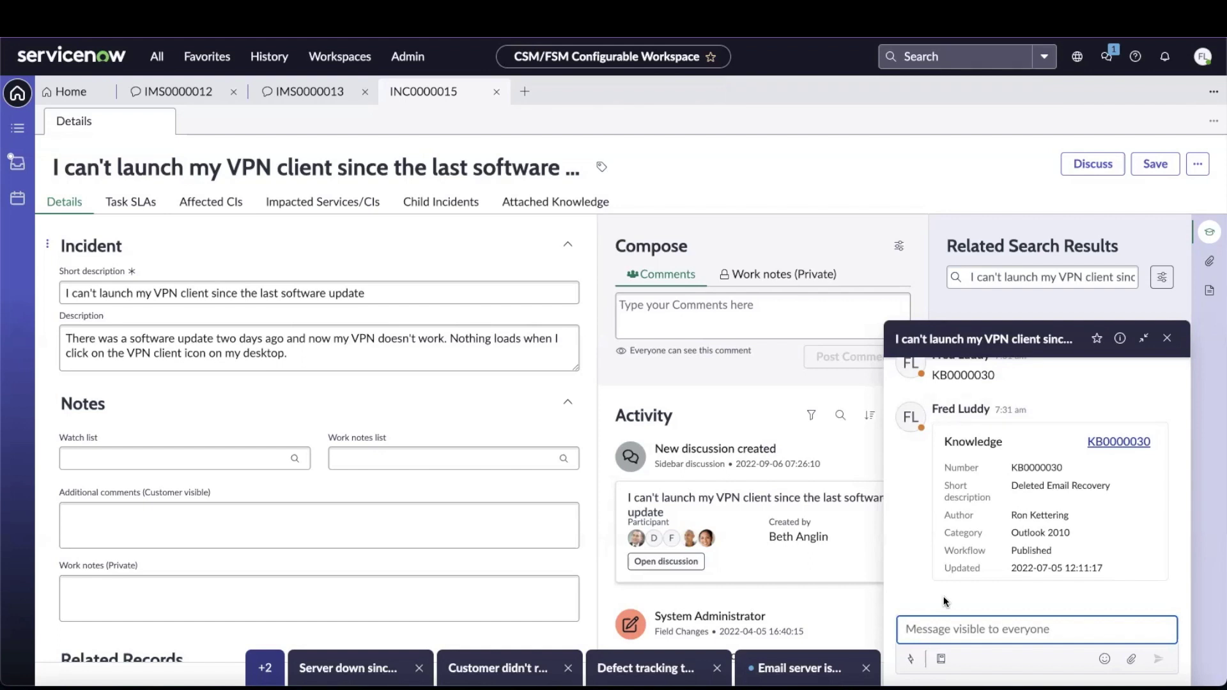
# - Post the "This is a known issues. It will be resolved in 3 hours." message to the incident's activity stream
pyautogui.scroll(3, 985, 511)
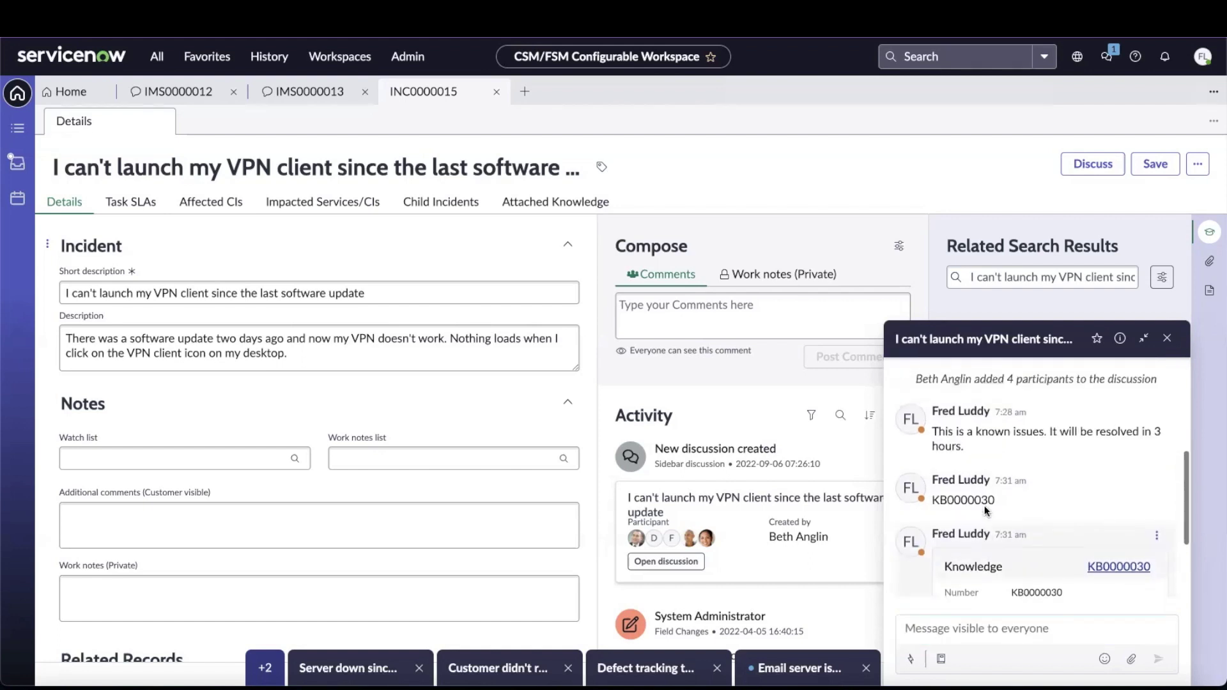
pyautogui.click(1158, 417)
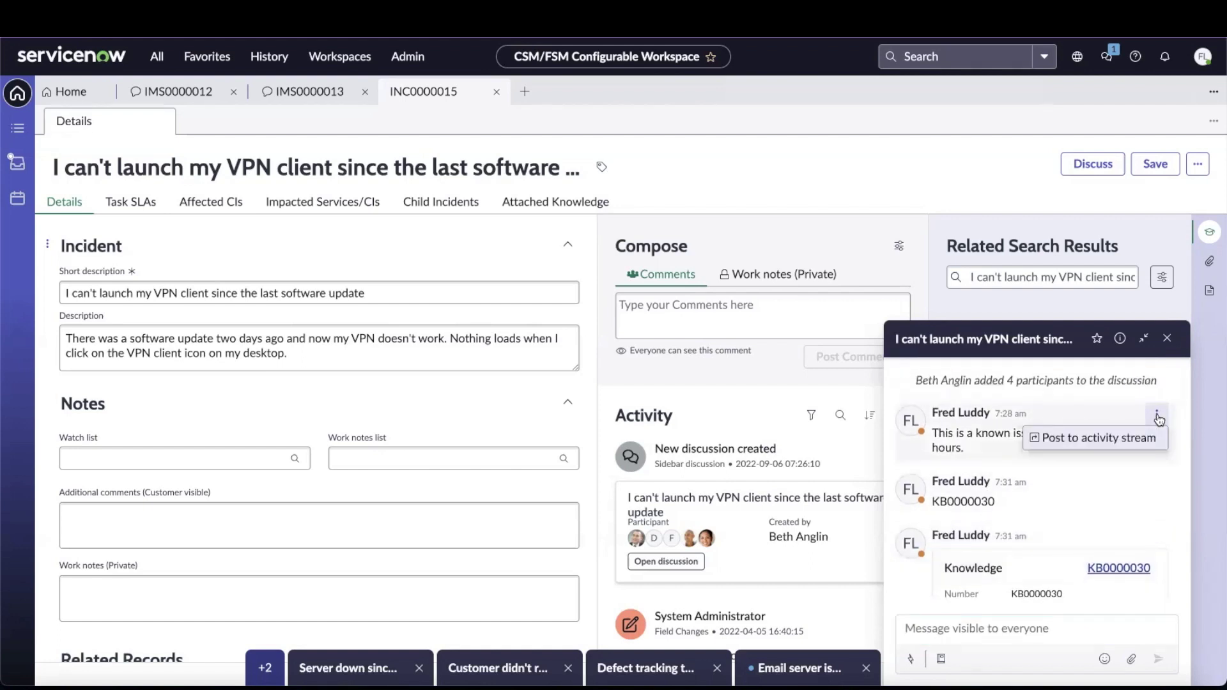
pyautogui.click(1098, 439)
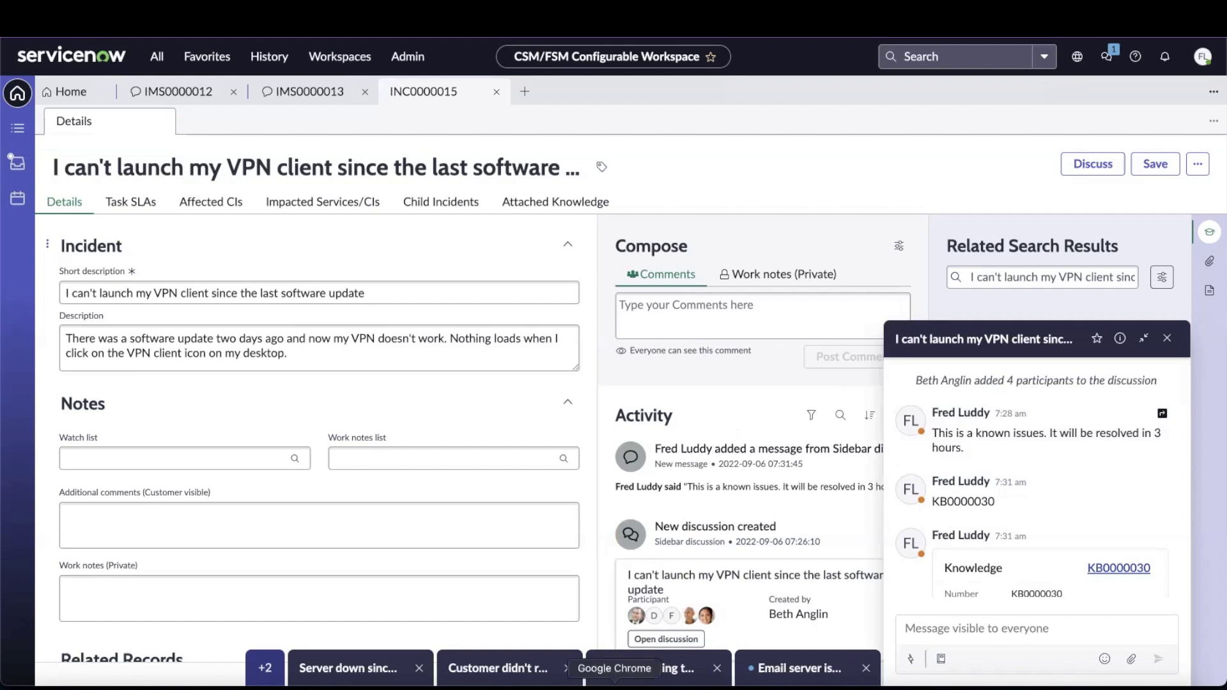
# - Switch to the discussion creator's browser window, review the incident's activity stream and minimize the VPN client discussion
pyautogui.rightClick(615, 685)
pyautogui.click(663, 486)
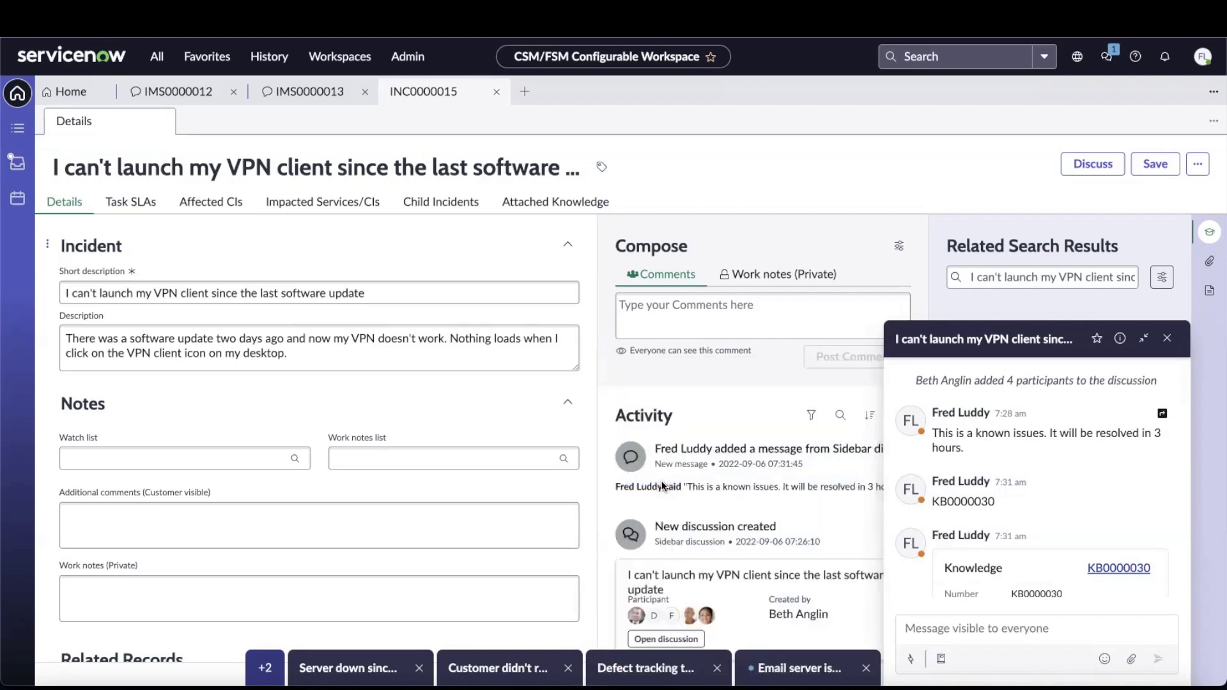
pyautogui.scroll(-3, 737, 415)
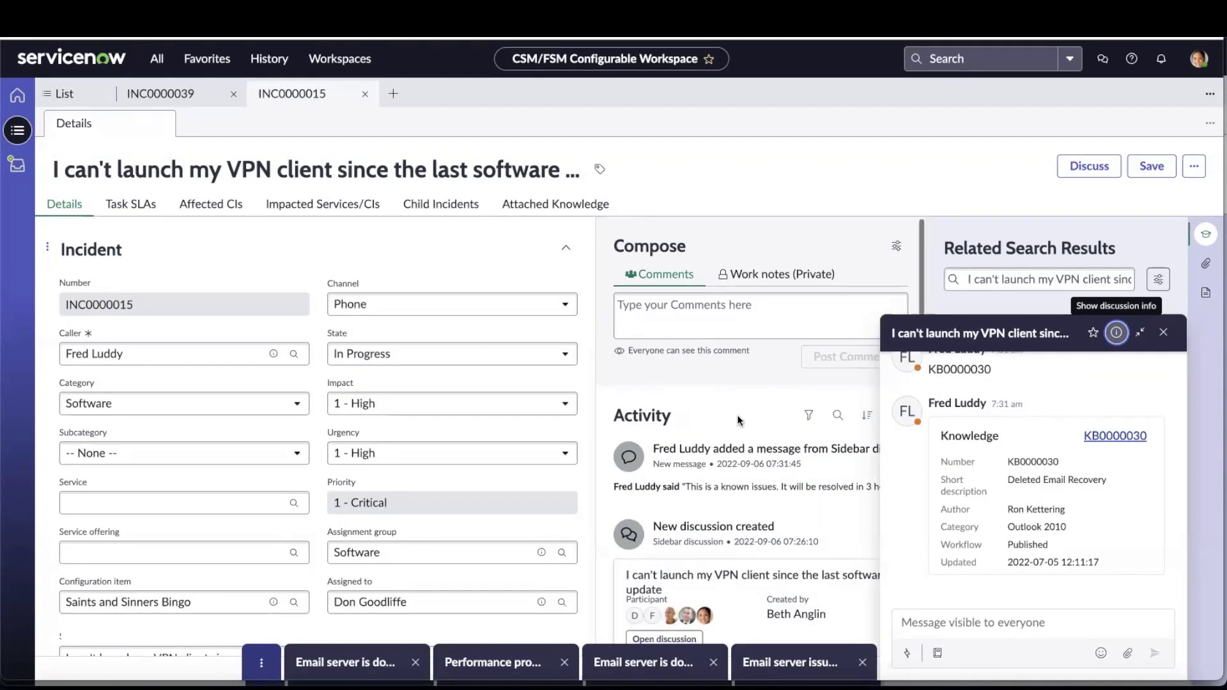
pyautogui.scroll(-3, 737, 416)
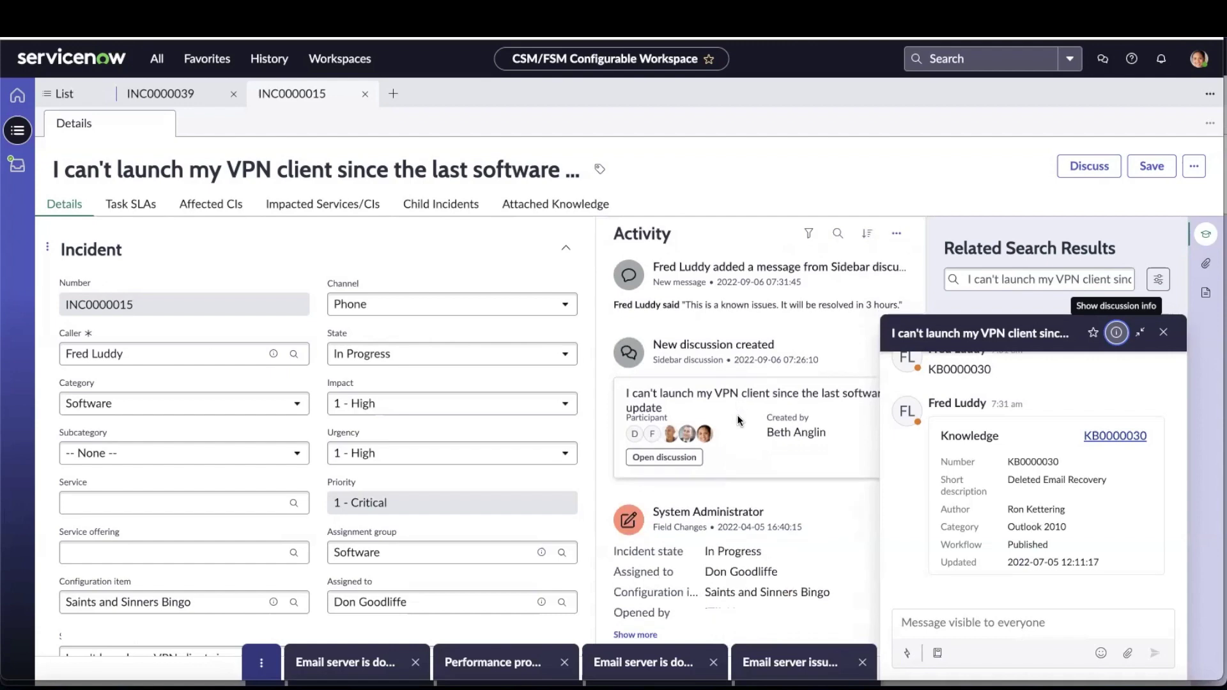
pyautogui.click(1142, 334)
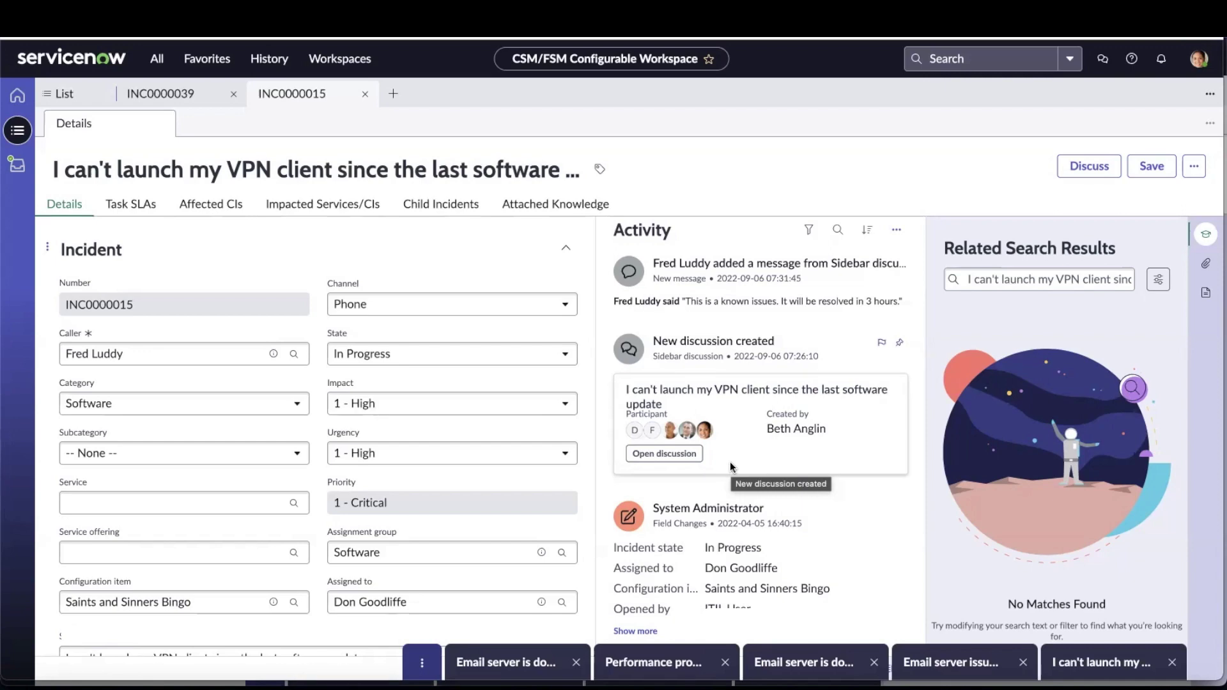
# - Reopen the minimized VPN client discussion and remove the "This is a known issues" message from the activity stream
pyautogui.click(1099, 668)
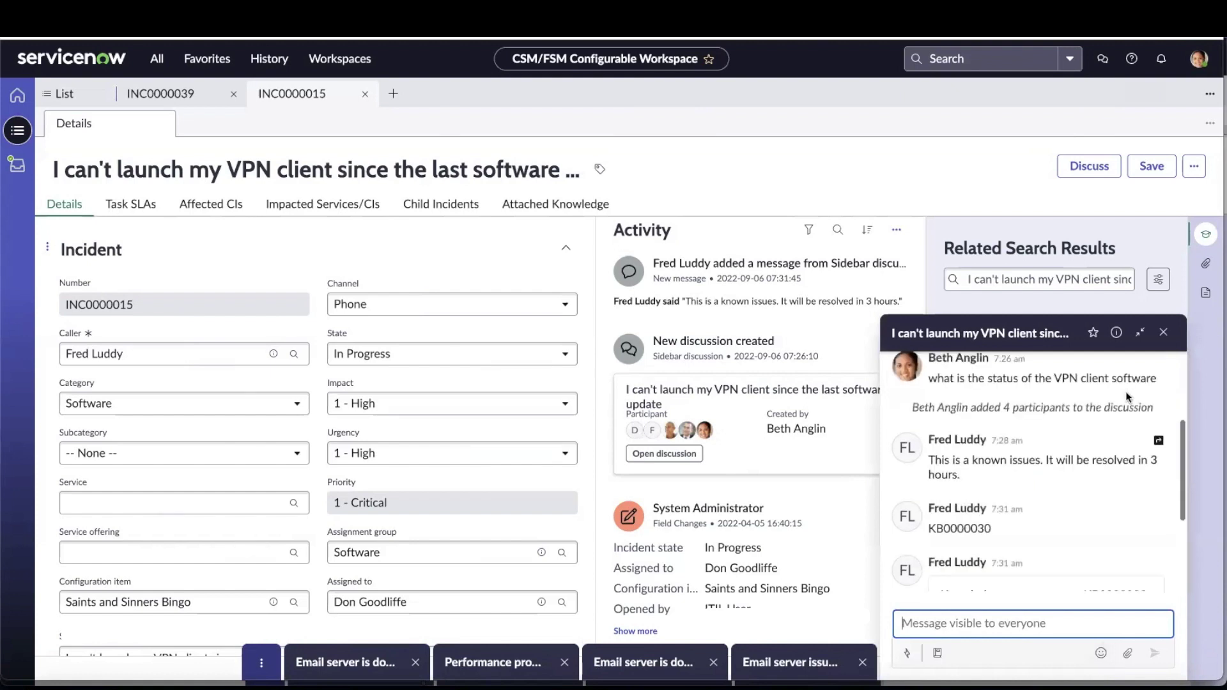
pyautogui.scroll(3, 1083, 387)
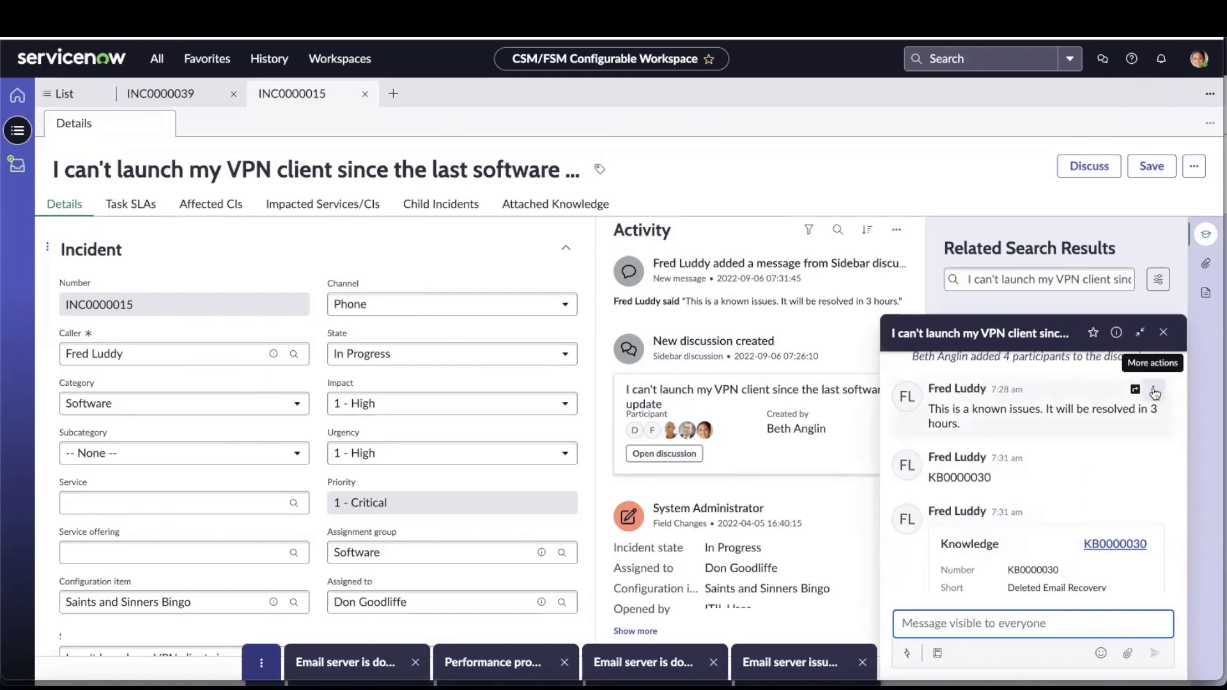
pyautogui.click(1154, 391)
pyautogui.click(1097, 413)
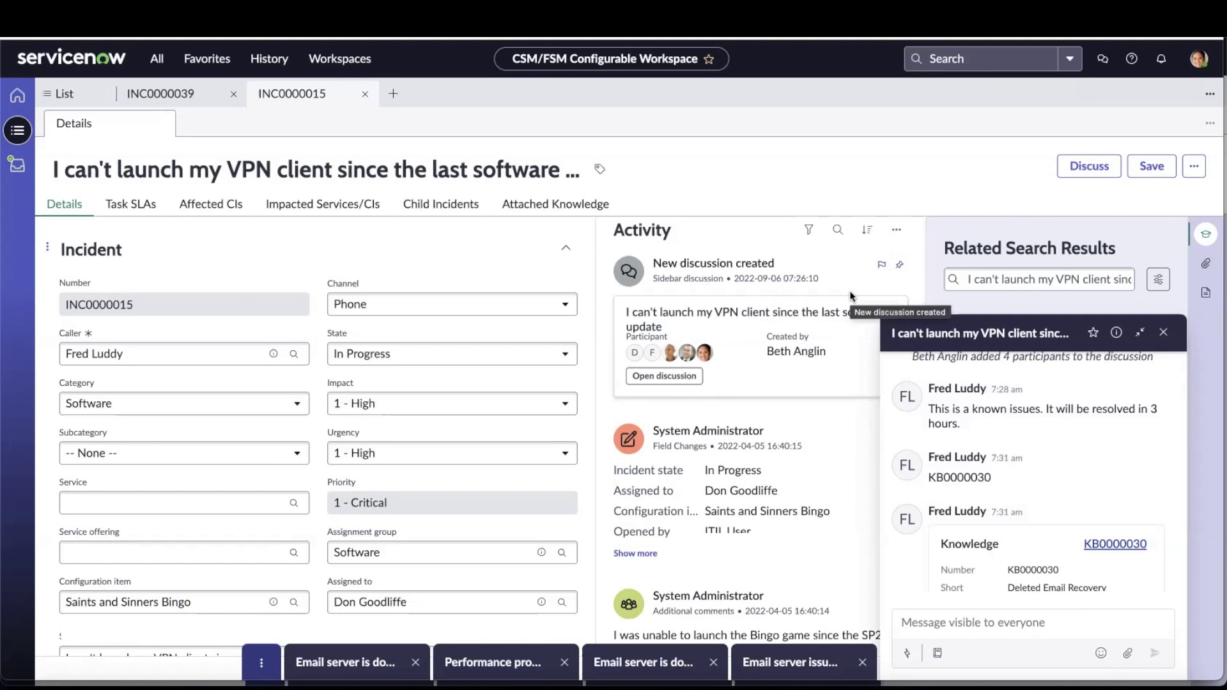
# - Close the VPN client discussion and open the agent inbox beside incident INC0000015
pyautogui.click(1164, 338)
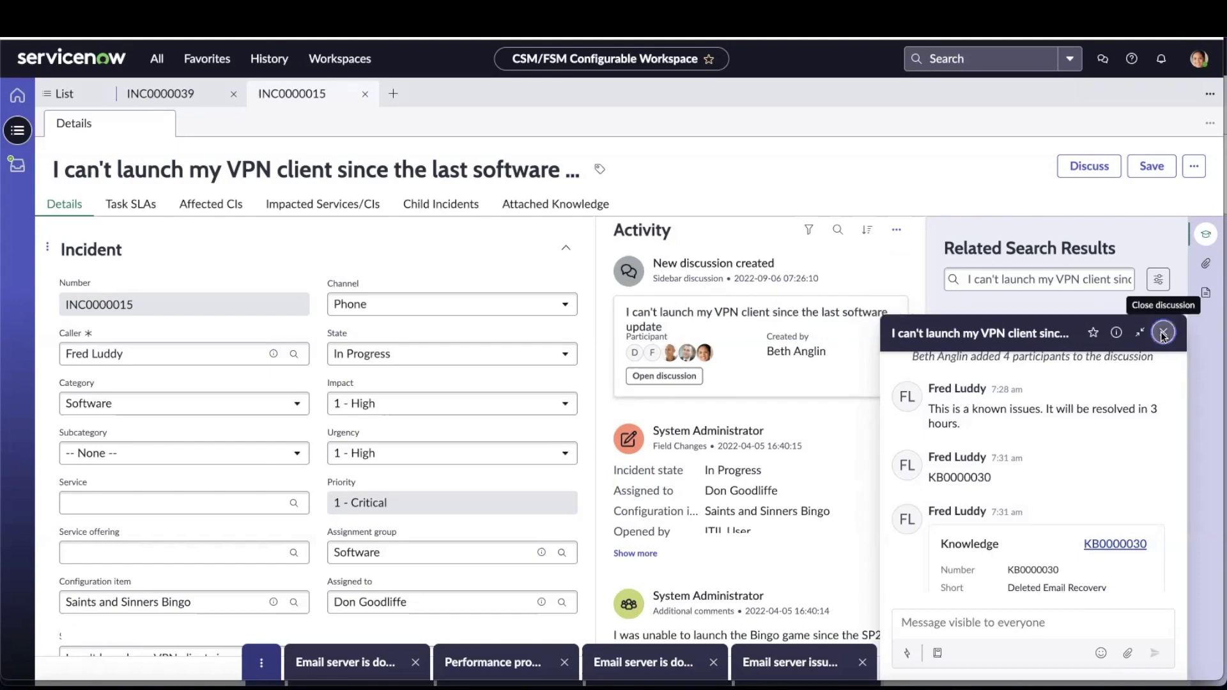
pyautogui.click(17, 168)
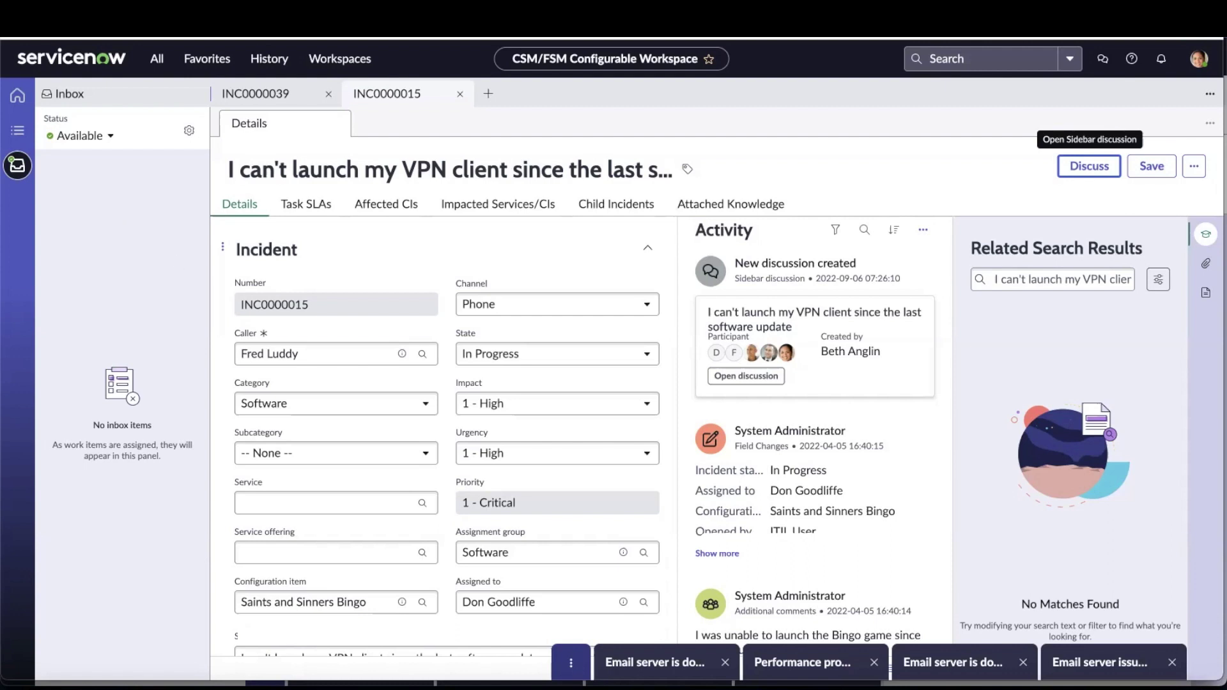
# - Switch to the requester's Service Portal window and request Live Agent Support in the Now Support chat
pyautogui.rightClick(614, 683)
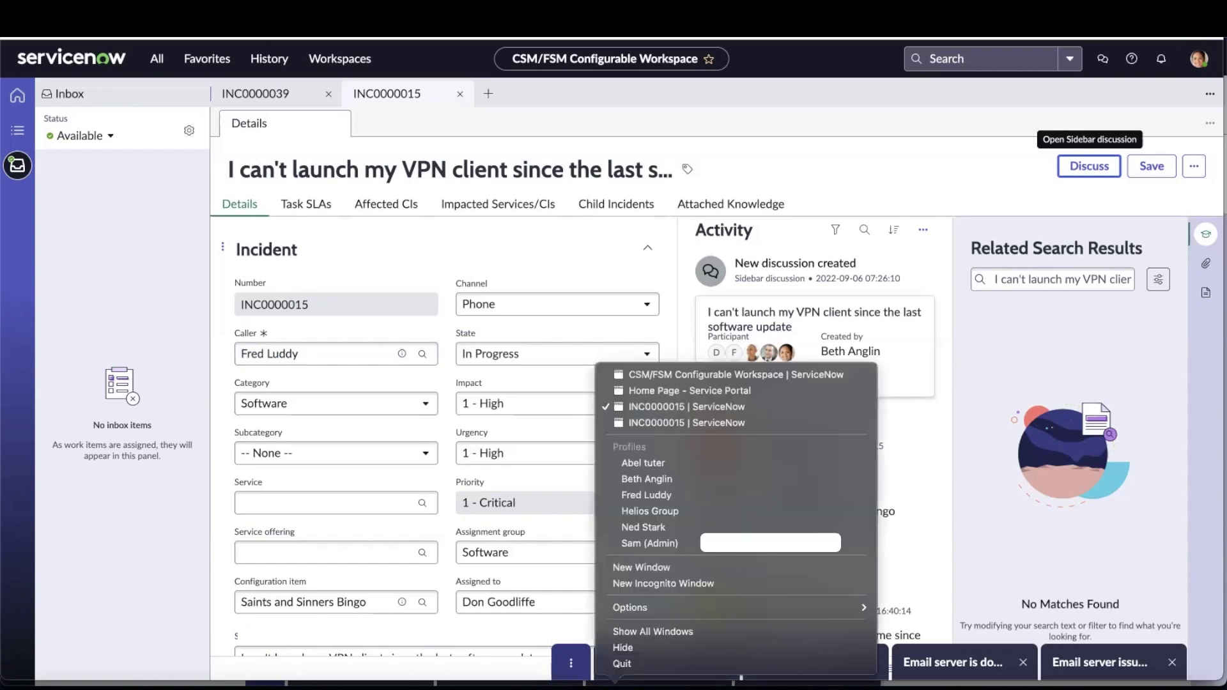
pyautogui.click(654, 462)
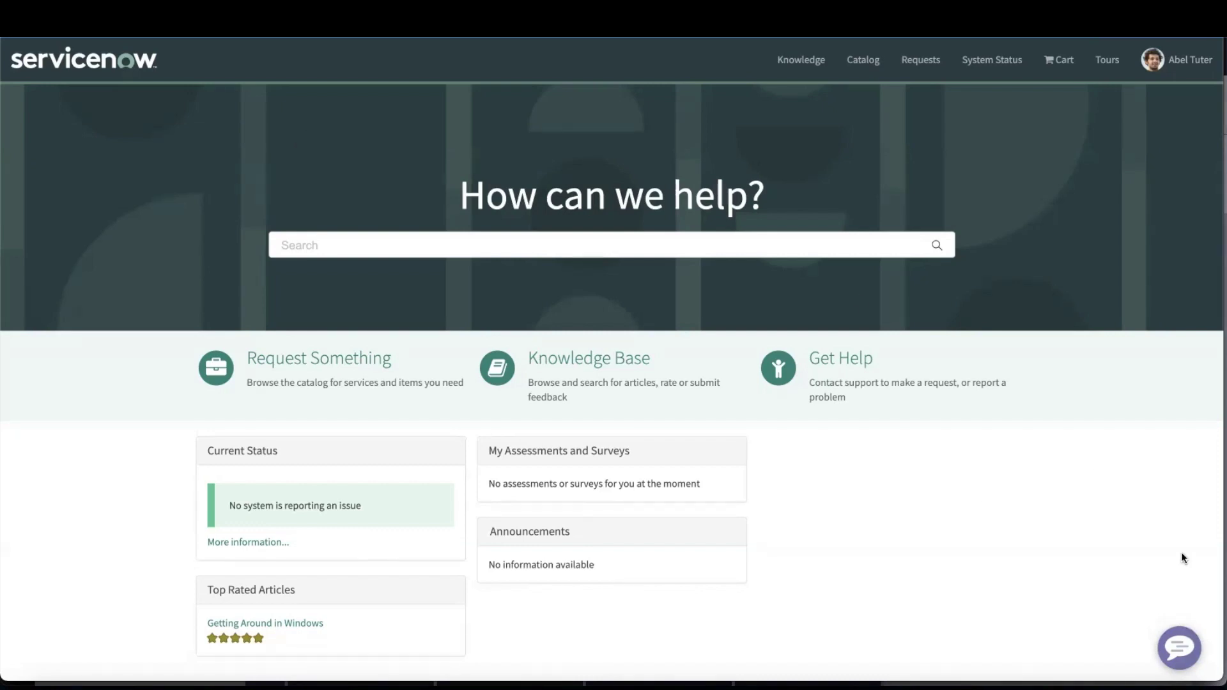
pyautogui.click(1180, 649)
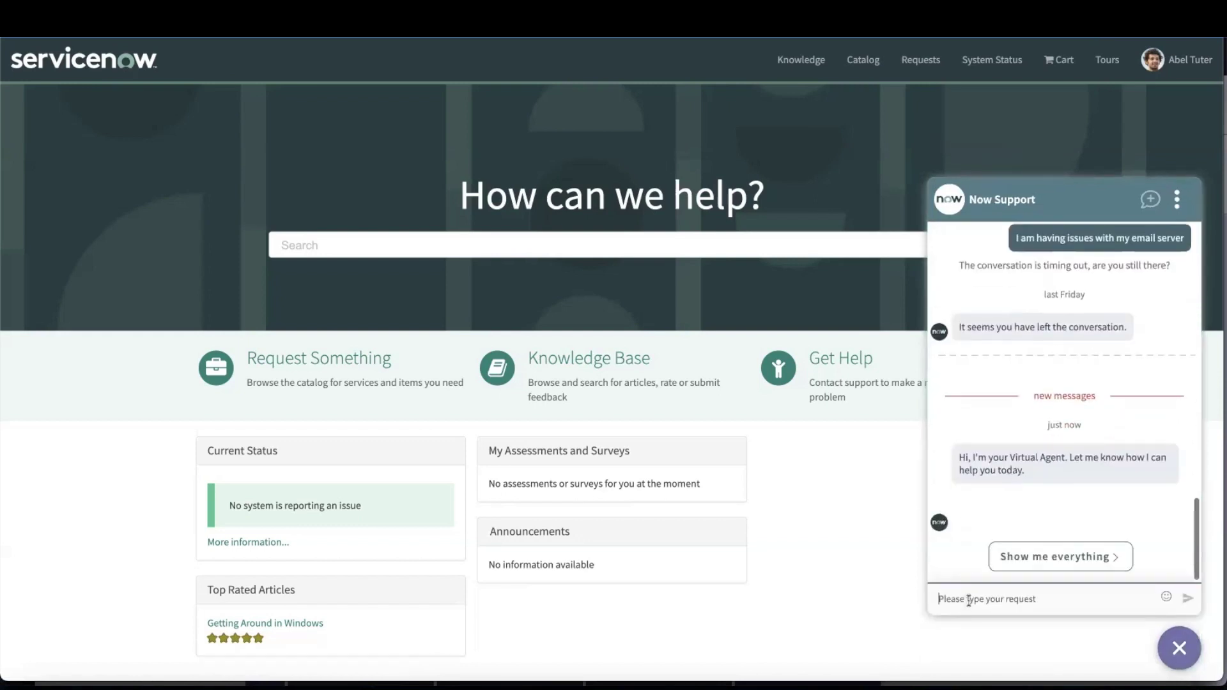
pyautogui.click(1087, 556)
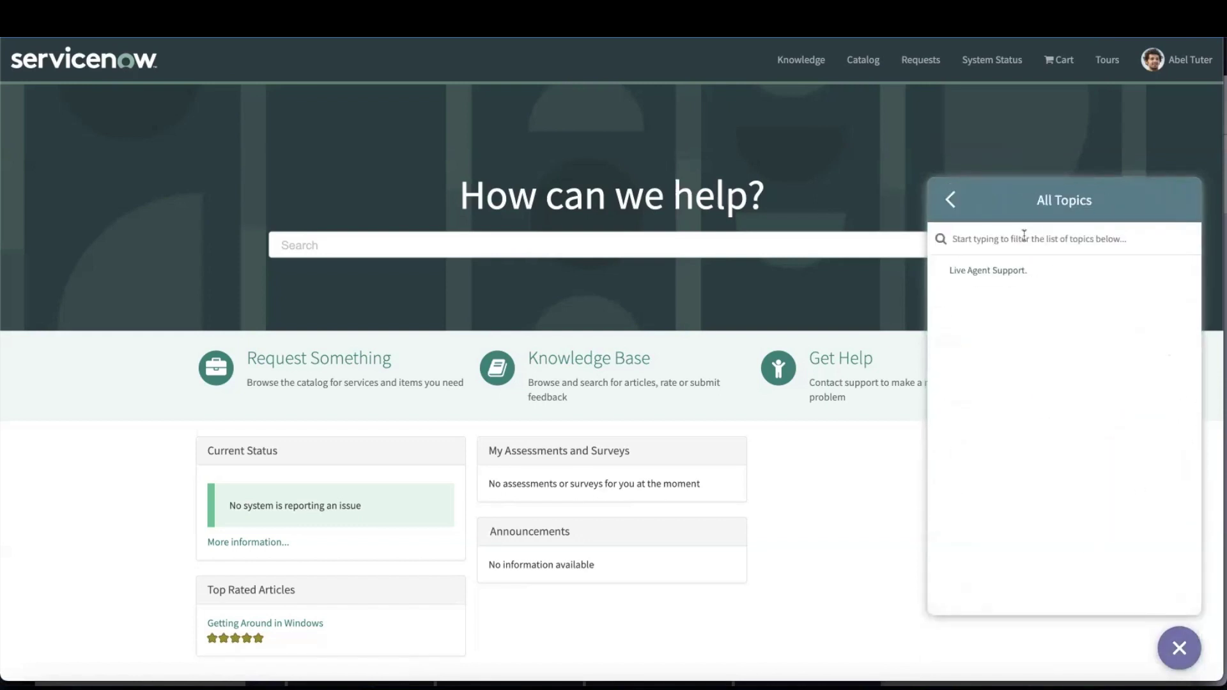
pyautogui.click(990, 272)
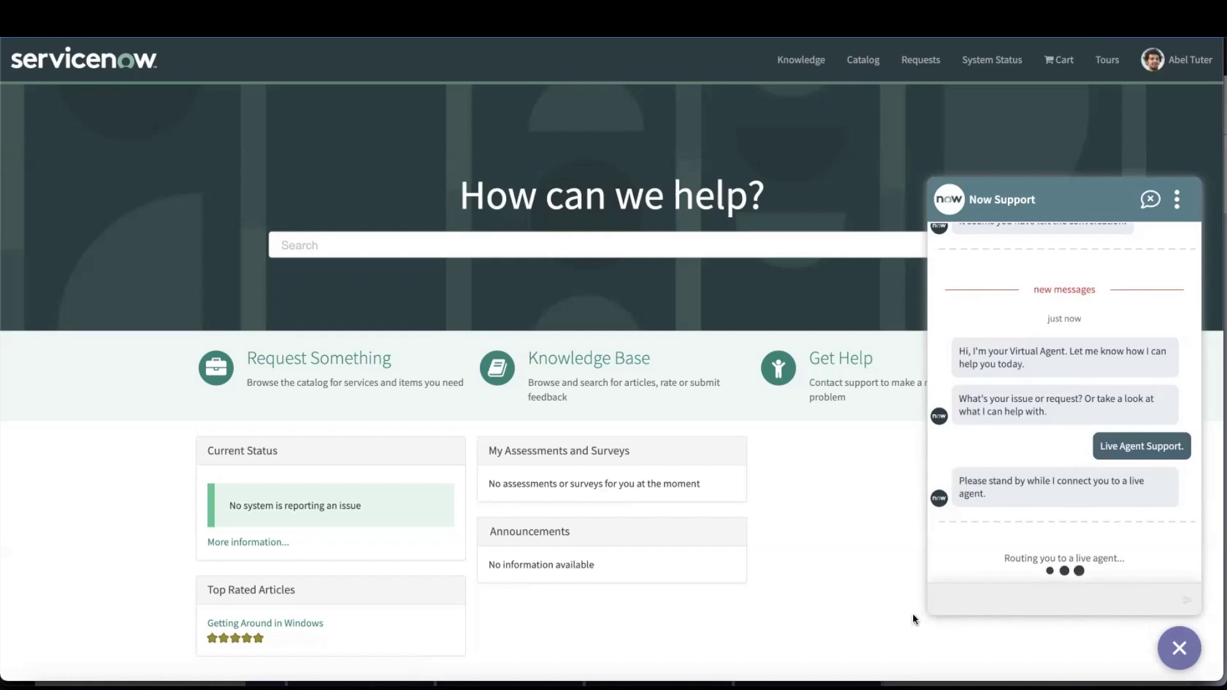
# - Switch to the support agent's browser window and accept the incoming chat IMS0000015
pyautogui.rightClick(615, 686)
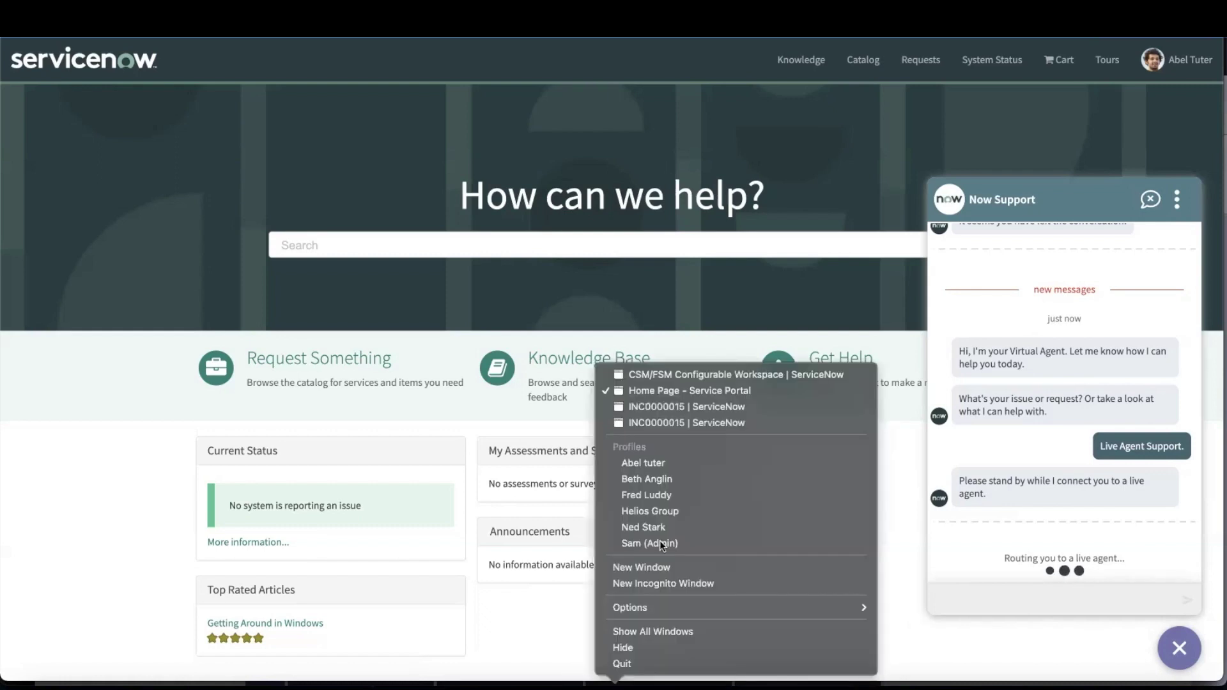
pyautogui.click(657, 480)
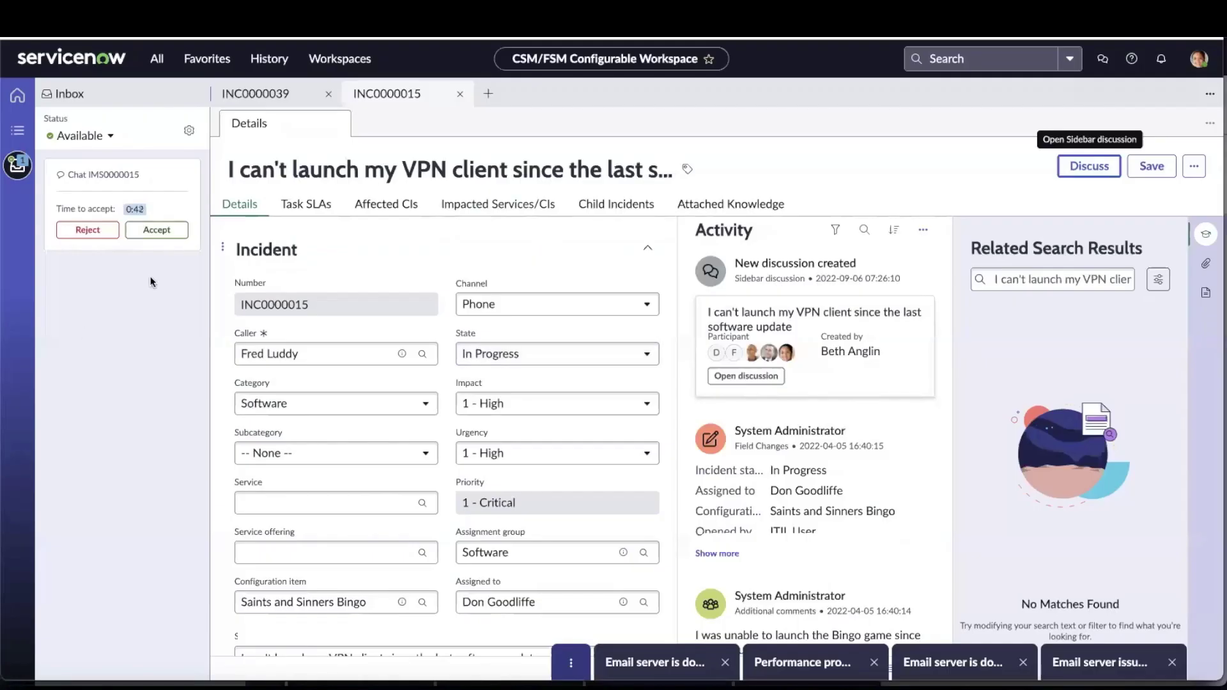
pyautogui.click(160, 232)
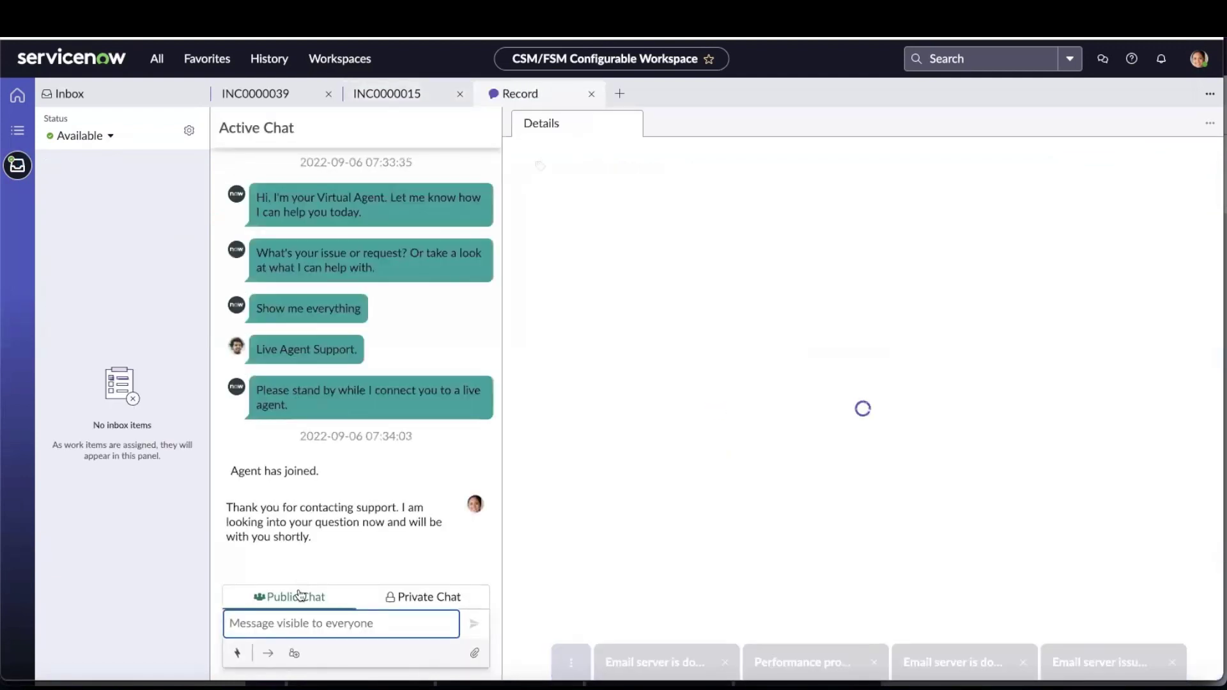
# - Greet the requester by first name in the public chat and send "how can I help you today?"
pyautogui.click(270, 623)
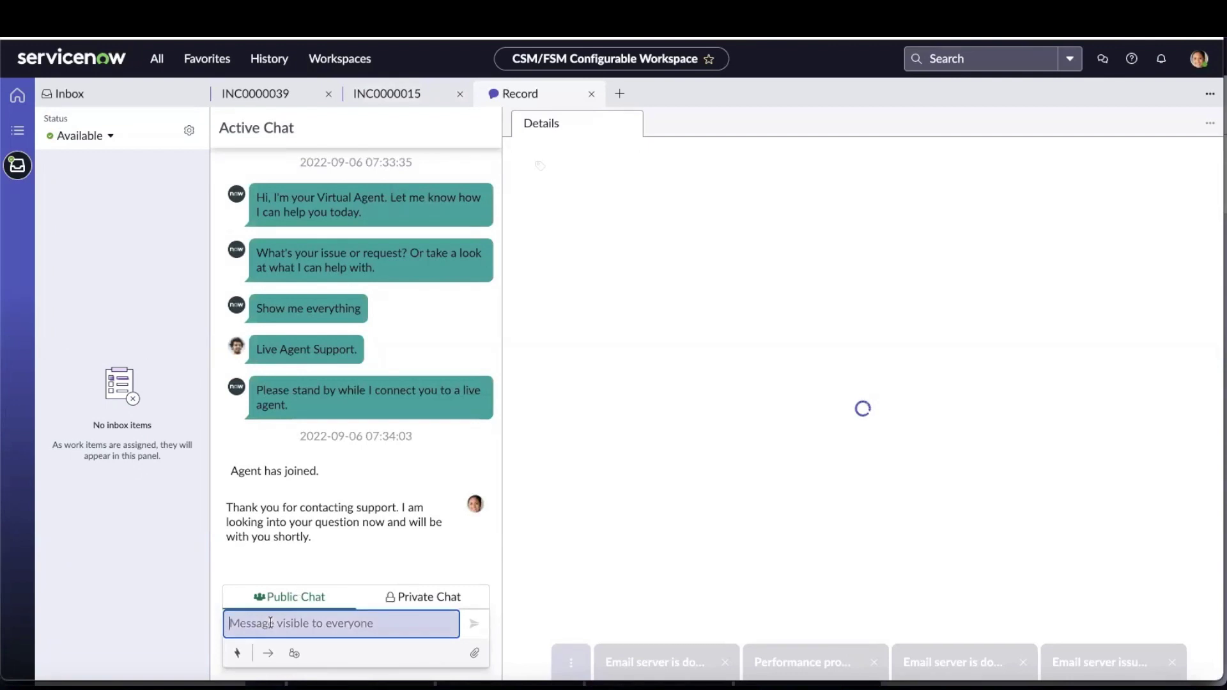
pyautogui.write('Hi')
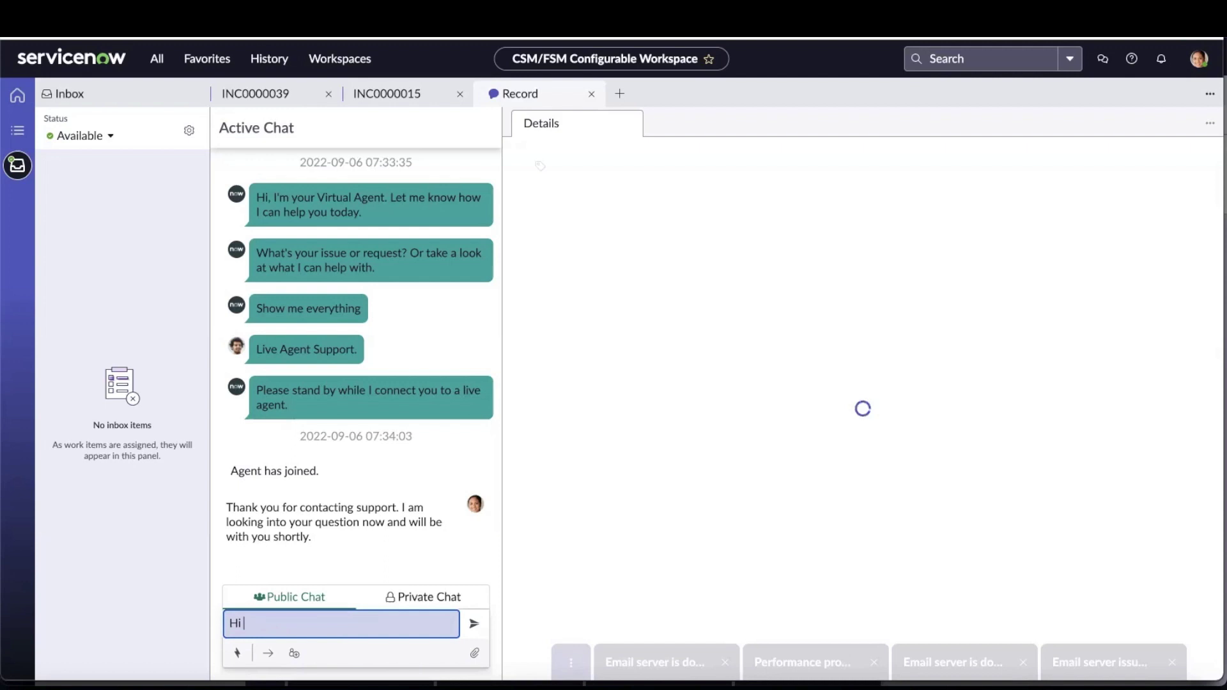
pyautogui.write(' Abel')
pyautogui.press('Return')
pyautogui.write('how')
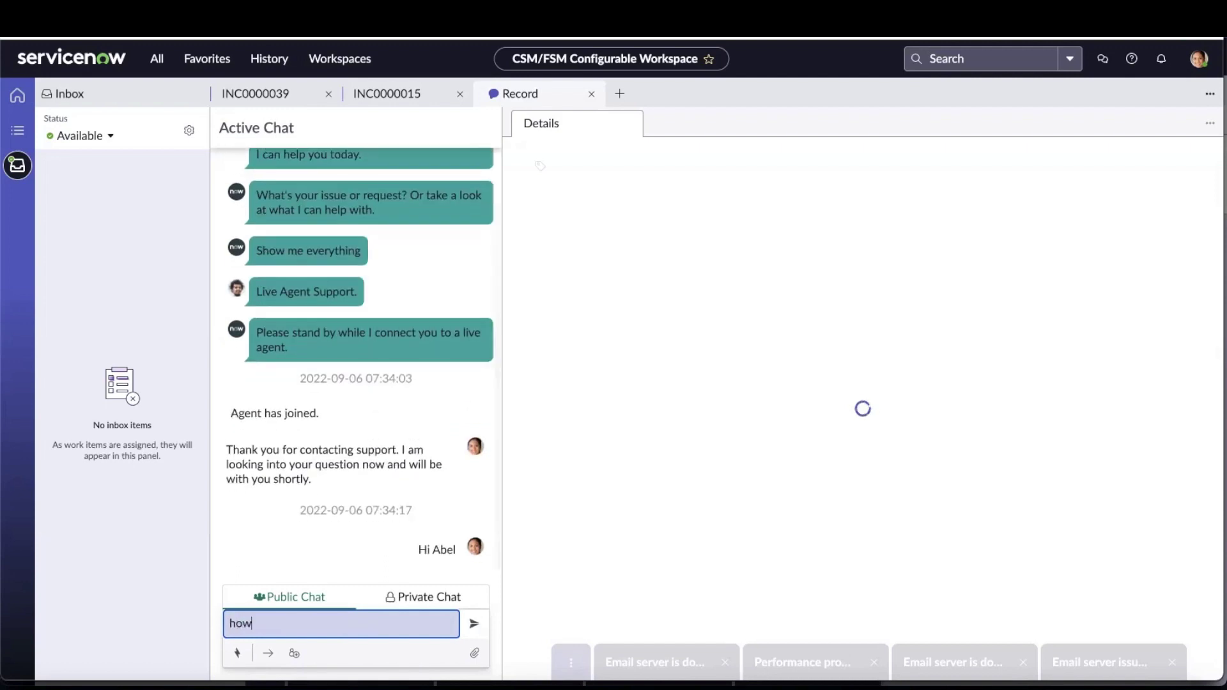
pyautogui.write(' can I help you toda')
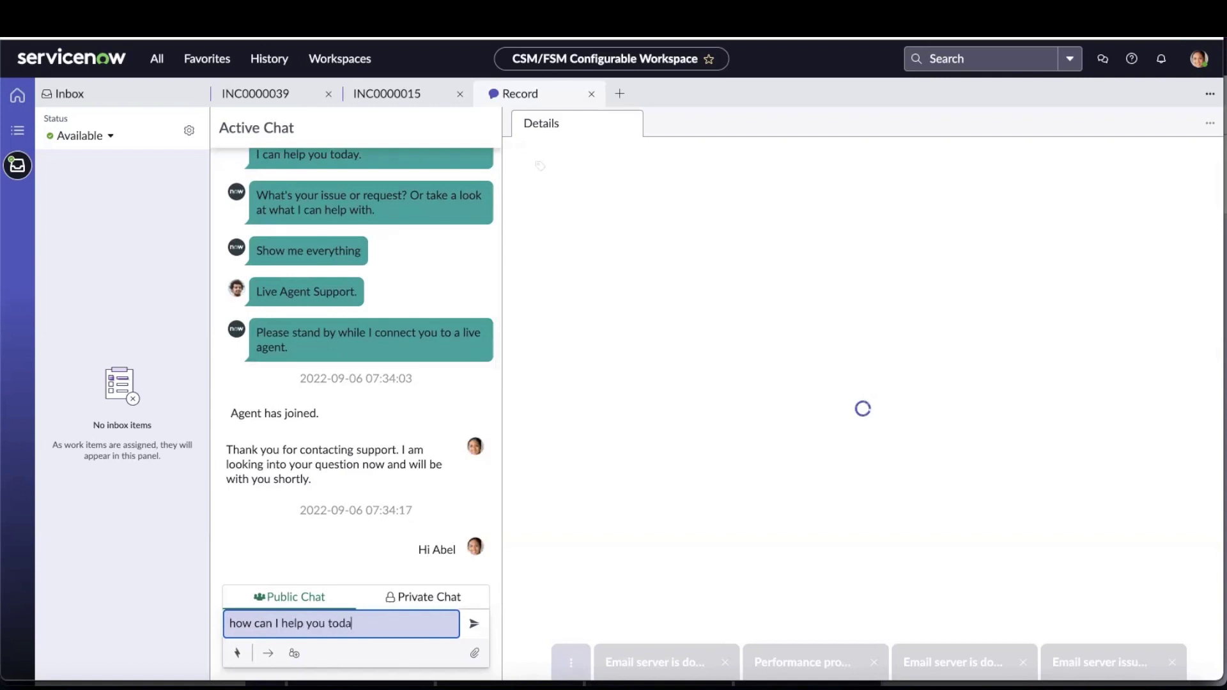
pyautogui.write('y?')
pyautogui.press('Return')
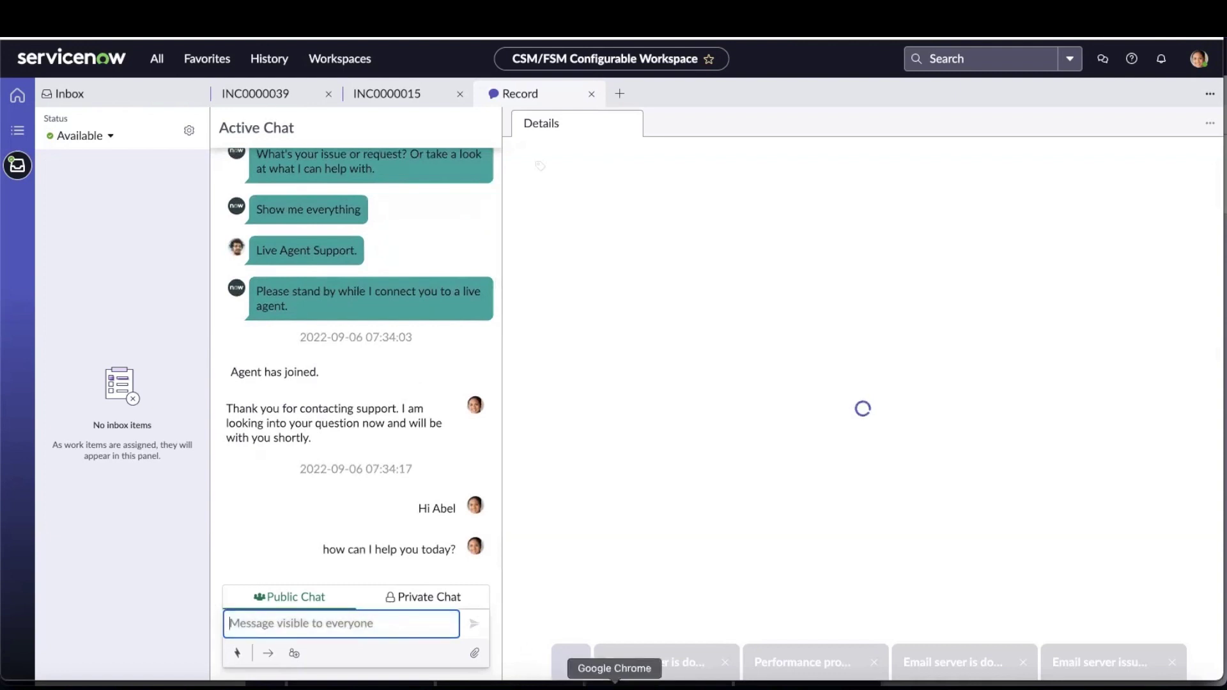
# - Switch to the requester's window and send the chat message "My email server is not working. I need this to be available soon."
pyautogui.rightClick(615, 682)
pyautogui.click(657, 463)
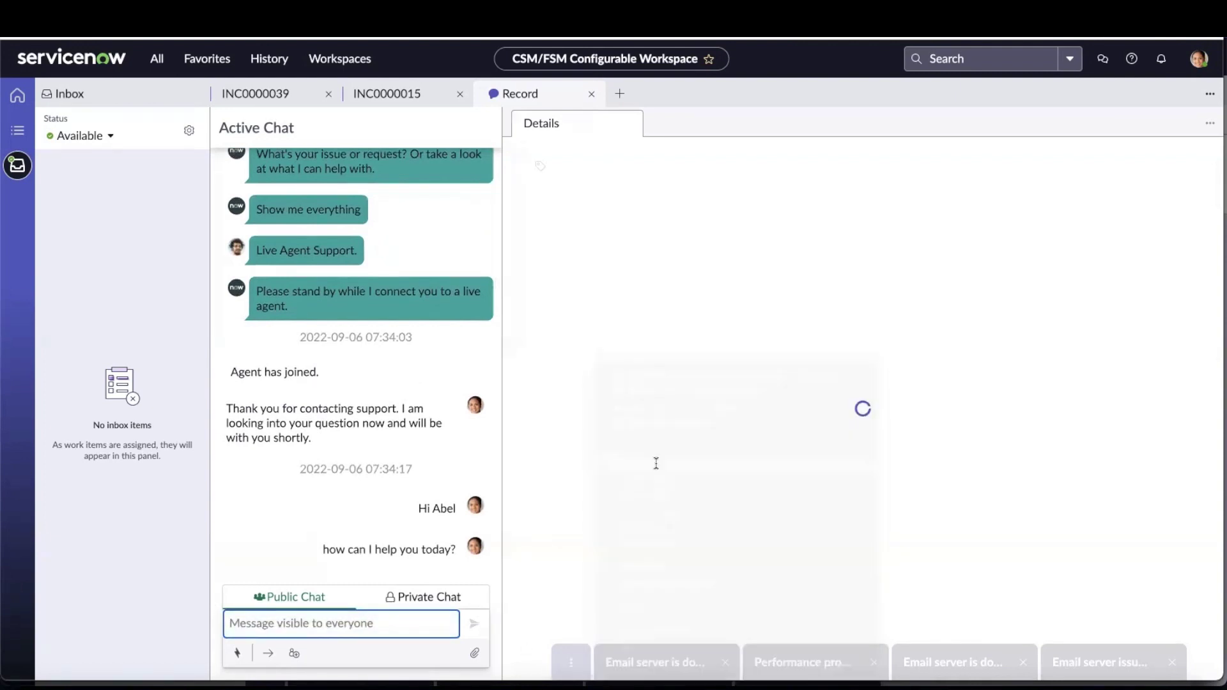
pyautogui.click(985, 599)
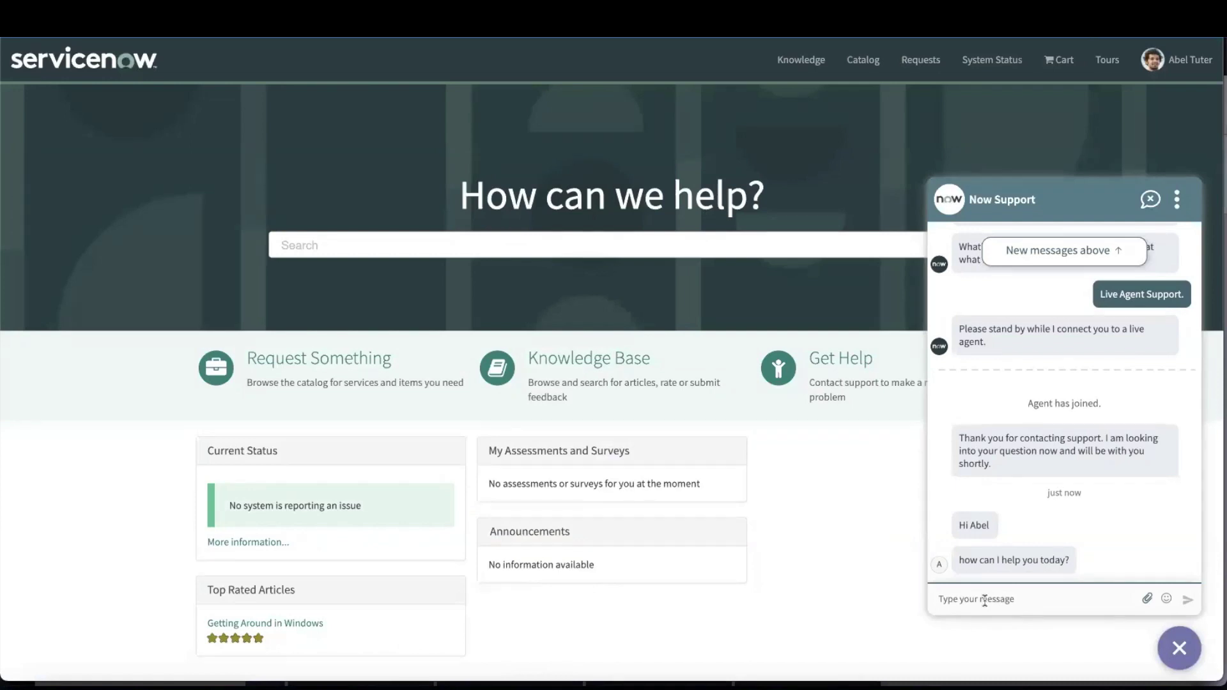
pyautogui.write('My')
pyautogui.write(' email ser')
pyautogui.write('vi')
pyautogui.write('er is not')
pyautogui.write(' working')
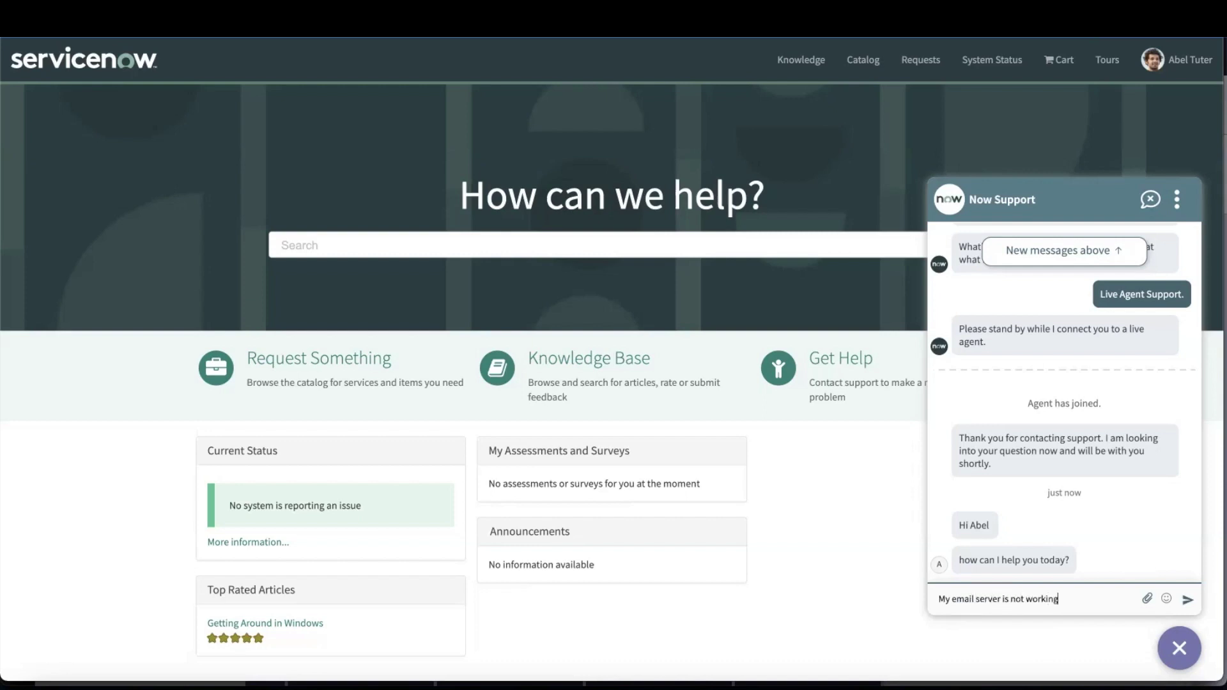
pyautogui.write('. I need this to be availa')
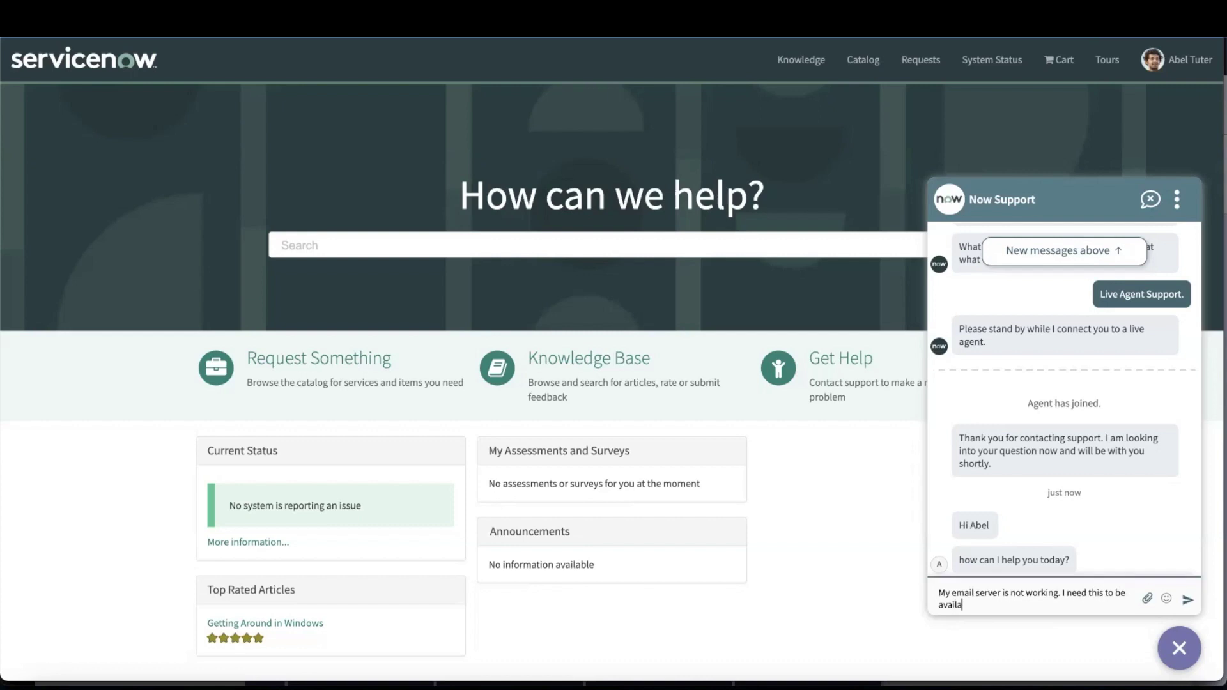
pyautogui.write('ble soon as i HA')
pyautogui.press('BackSpace')
pyautogui.press('BackSpace')
pyautogui.press('BackSpace')
pyautogui.press('BackSpace')
pyautogui.press('BackSpace')
pyautogui.press('BackSpace')
pyautogui.press('BackSpace')
pyautogui.press('BackSpace')
pyautogui.write('.')
pyautogui.click(1188, 602)
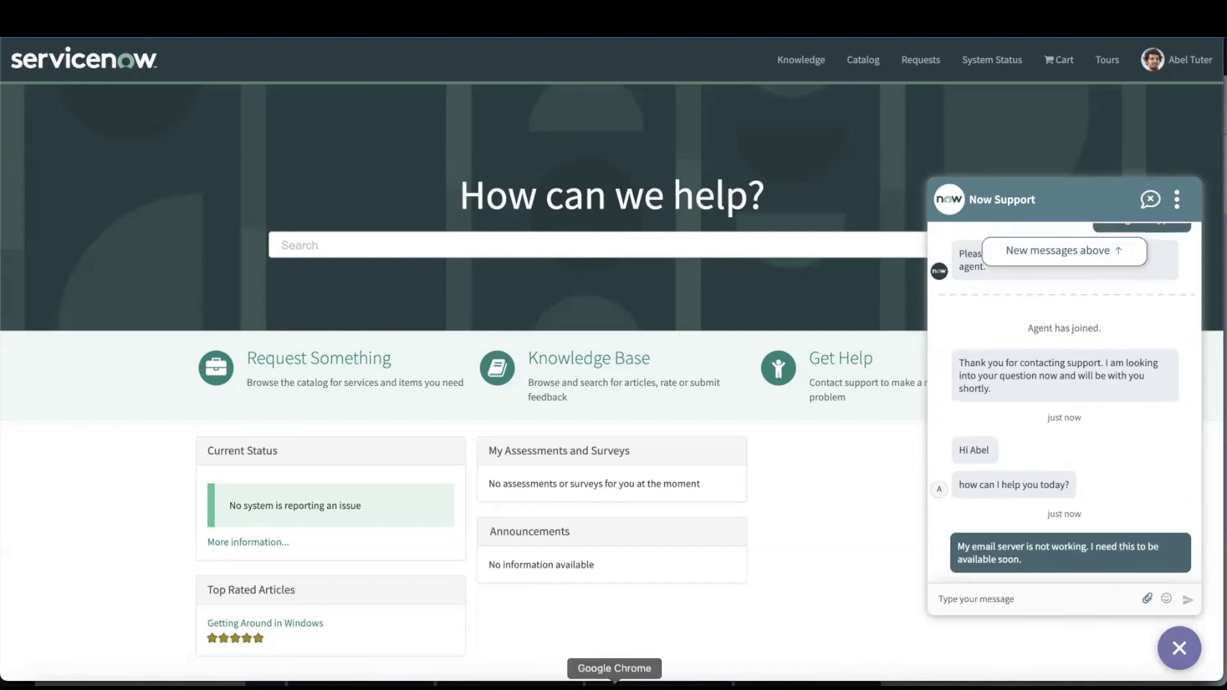
# - Return to the support agent's window and begin a Sidebar discussion on interaction IMS0000015 with the subject "Email server is down"
pyautogui.rightClick(614, 683)
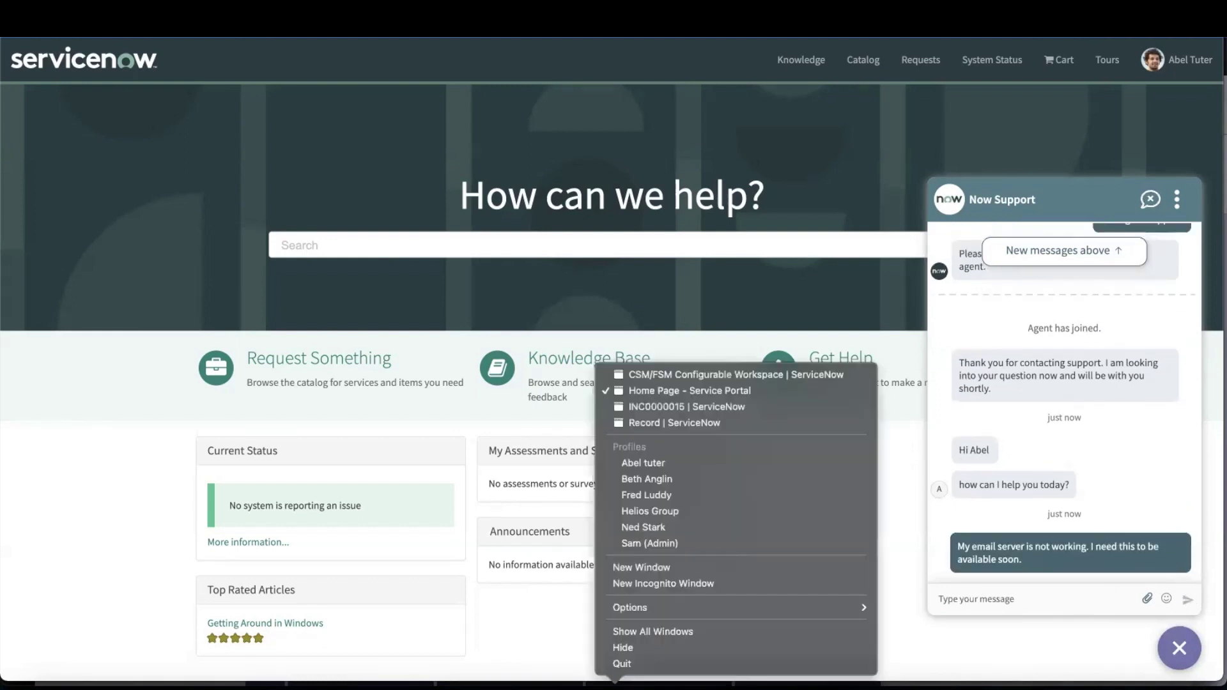
pyautogui.click(654, 477)
pyautogui.click(251, 627)
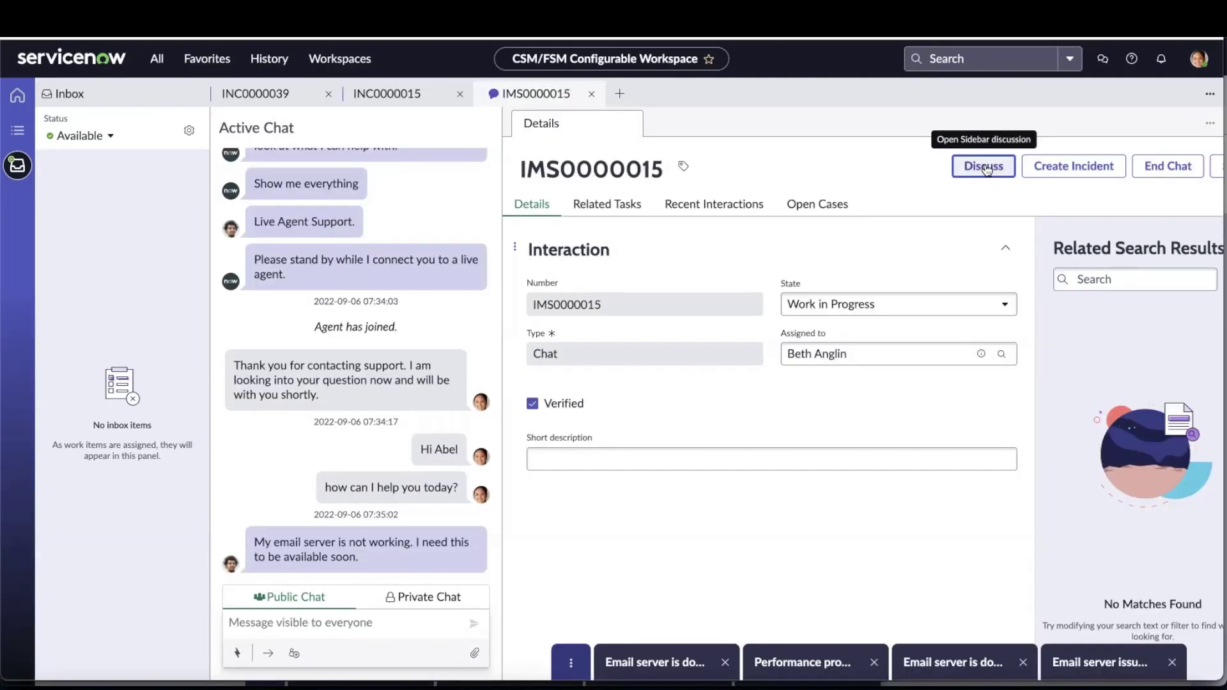
pyautogui.click(984, 166)
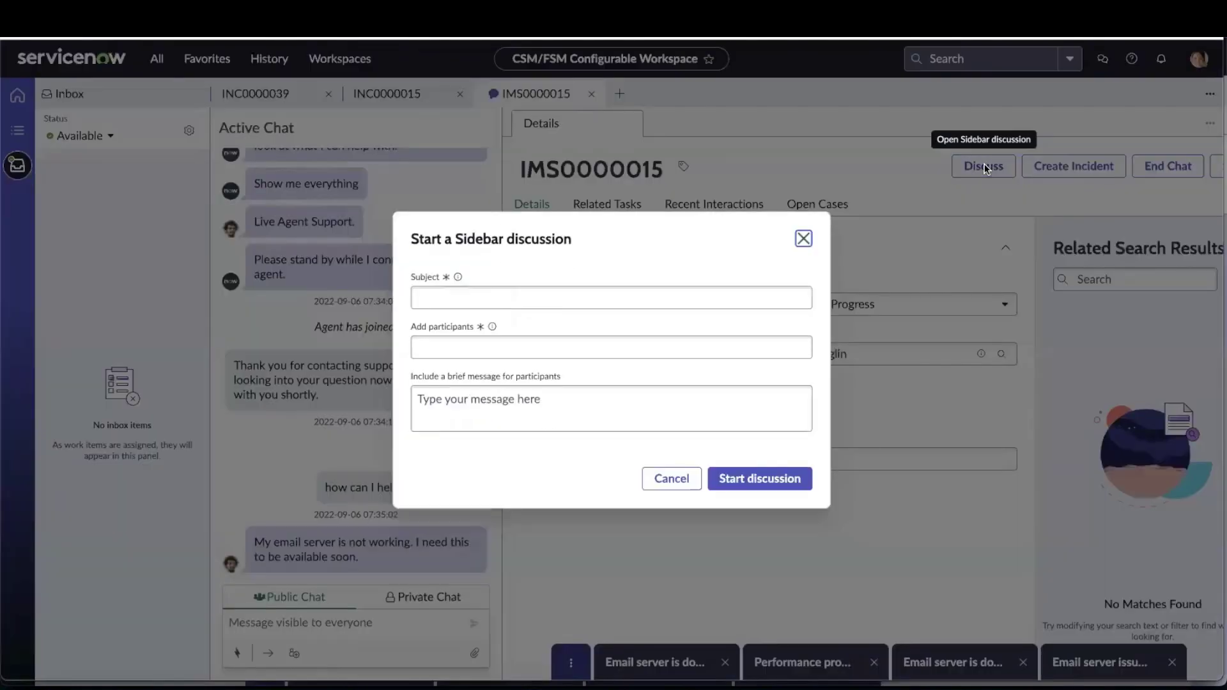
pyautogui.click(436, 282)
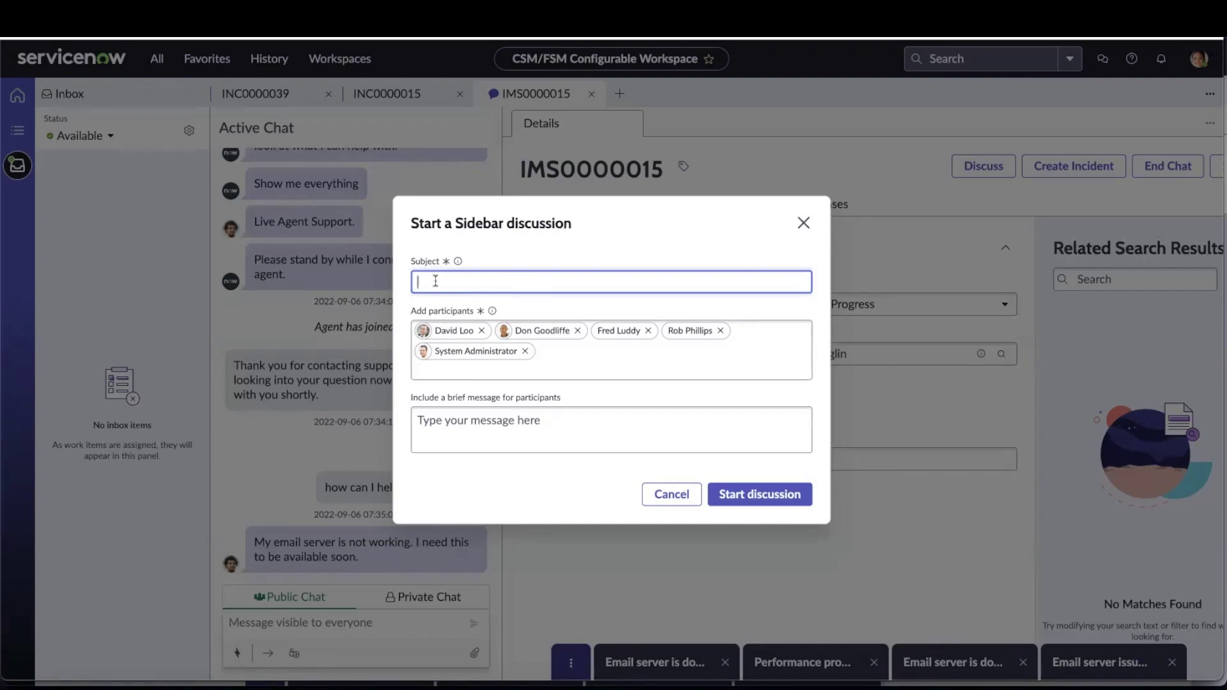
pyautogui.write('Email server is down')
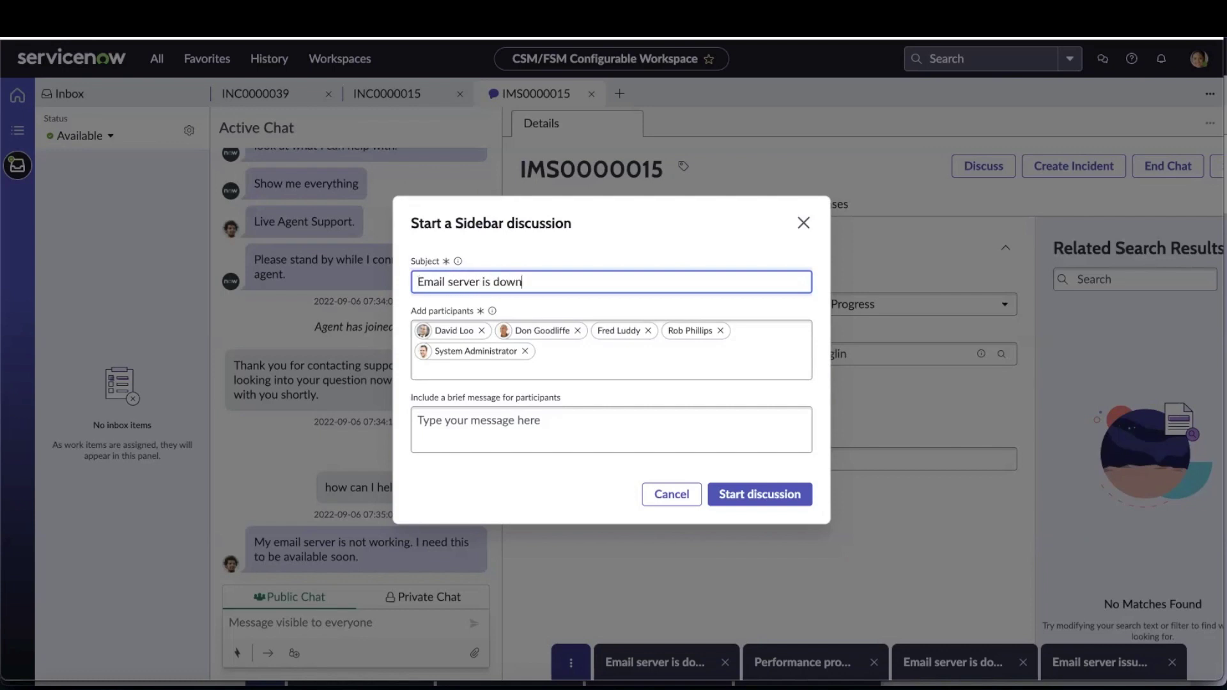
# - Remove three user participants from the new discussion, keeping System Administrator, and add one of them back by searching for "do"
pyautogui.click(721, 332)
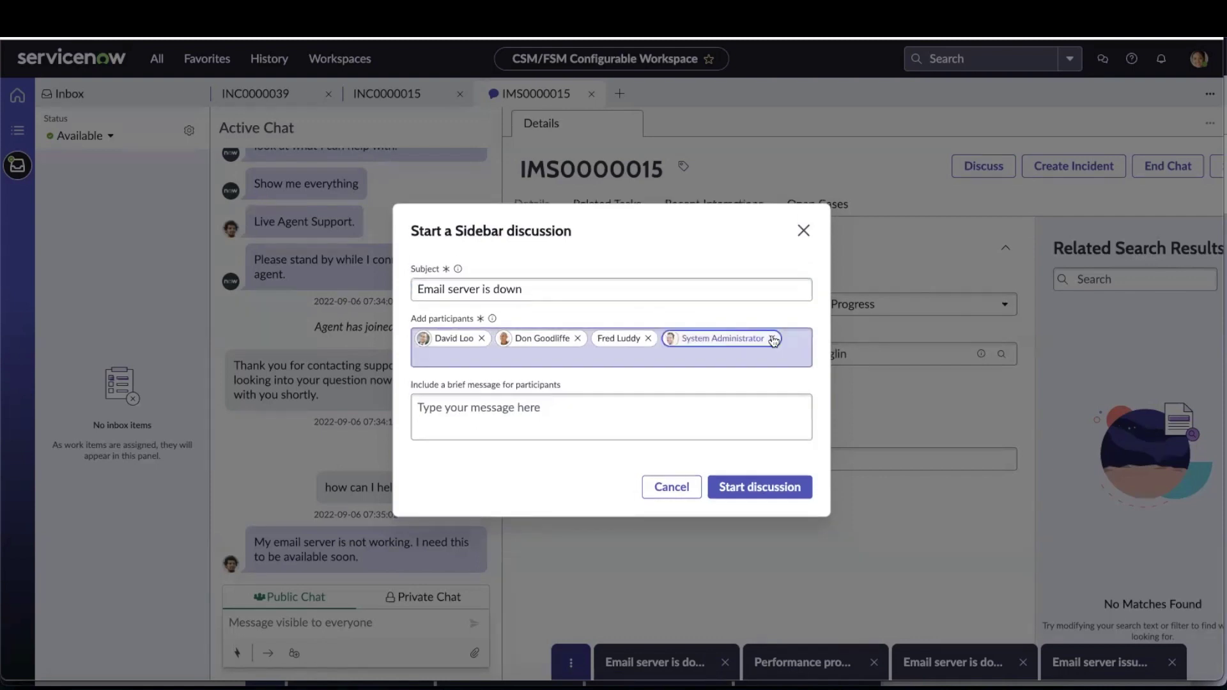
pyautogui.click(579, 338)
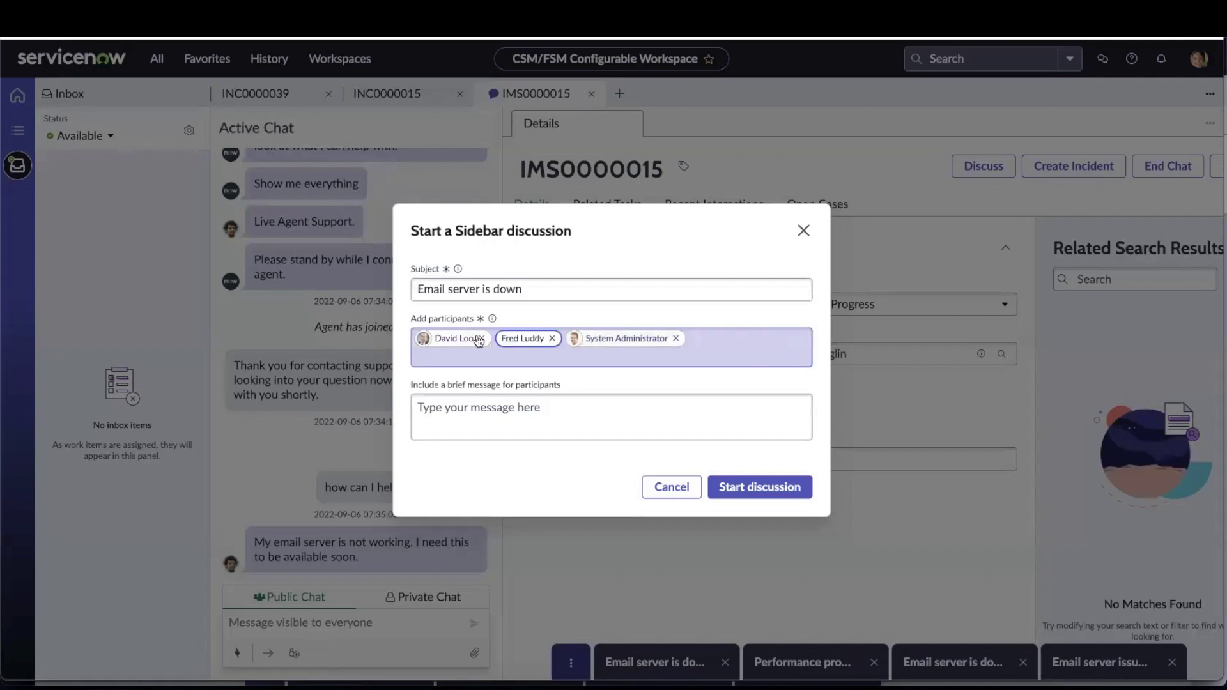
pyautogui.click(482, 339)
pyautogui.click(638, 347)
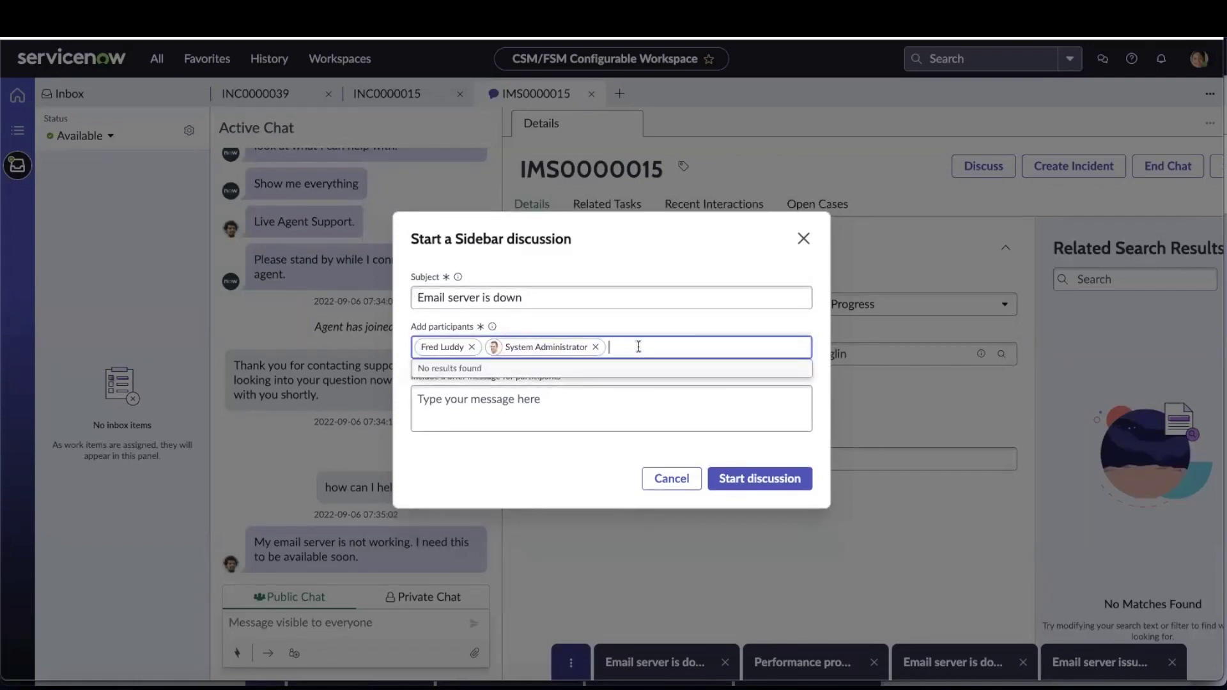
pyautogui.write('do')
pyautogui.click(506, 376)
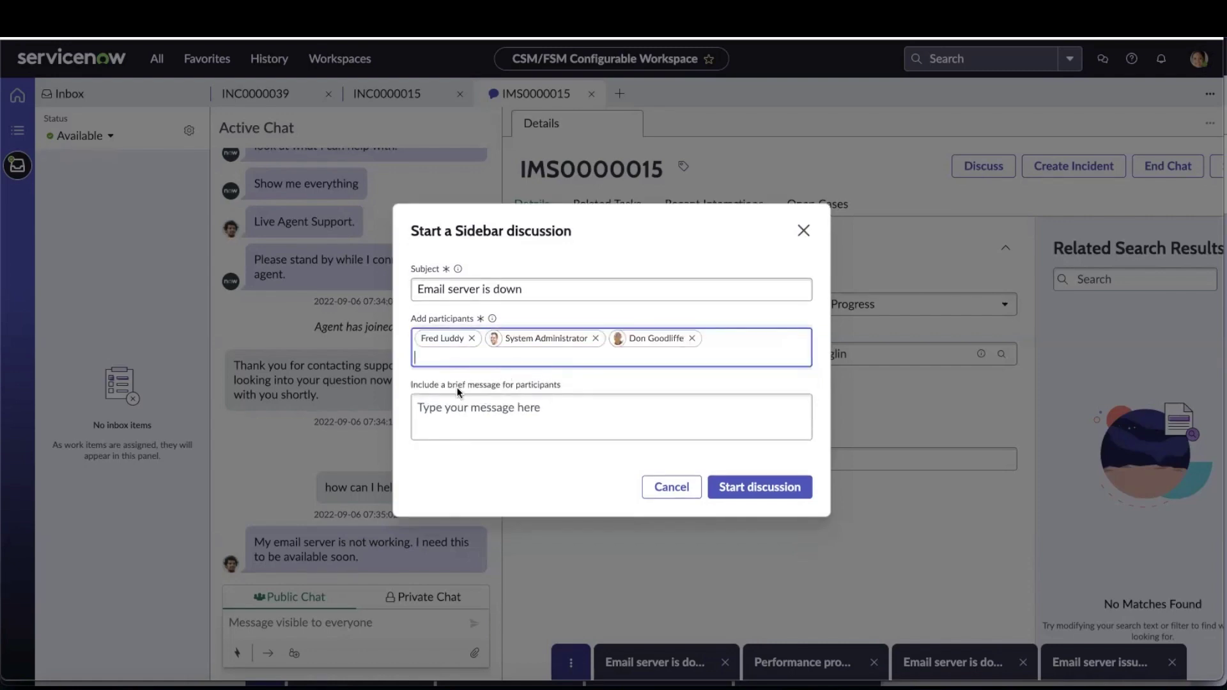
# - Add the message "I got a customer asking for email server issues. do we have an update?" and start the discussion
pyautogui.click(438, 406)
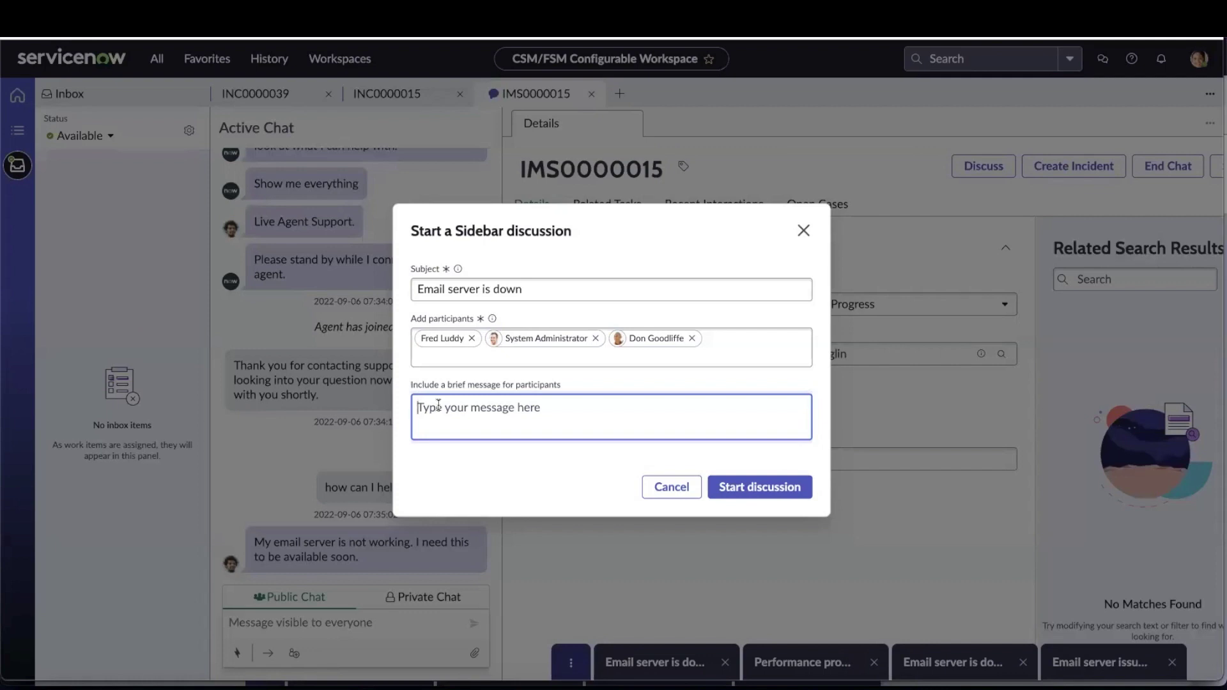
pyautogui.write('I got a')
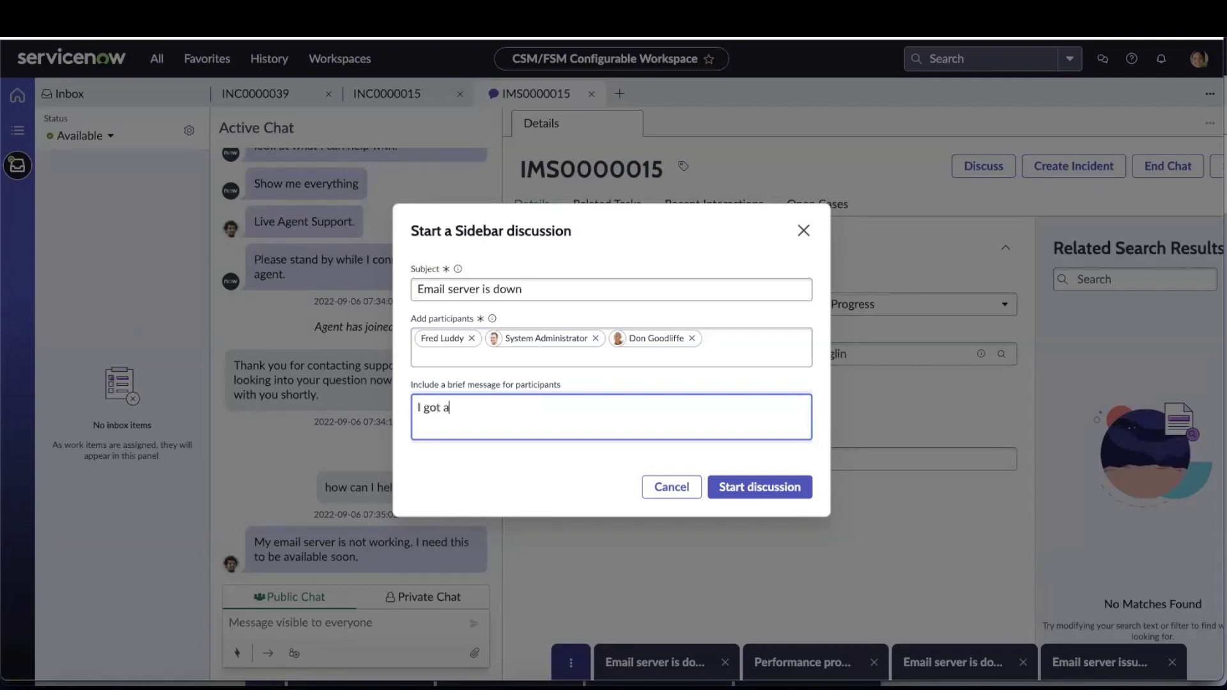
pyautogui.write(' customer asking for e')
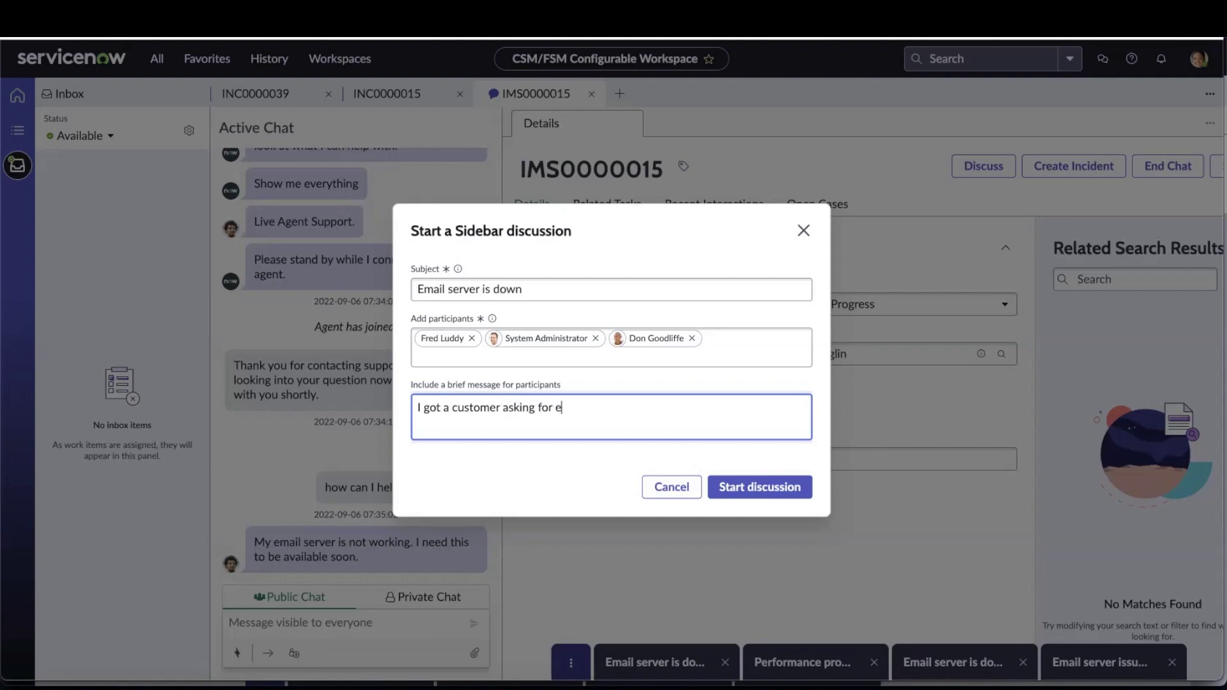
pyautogui.write('mail server issuse')
pyautogui.write('do we have an update?')
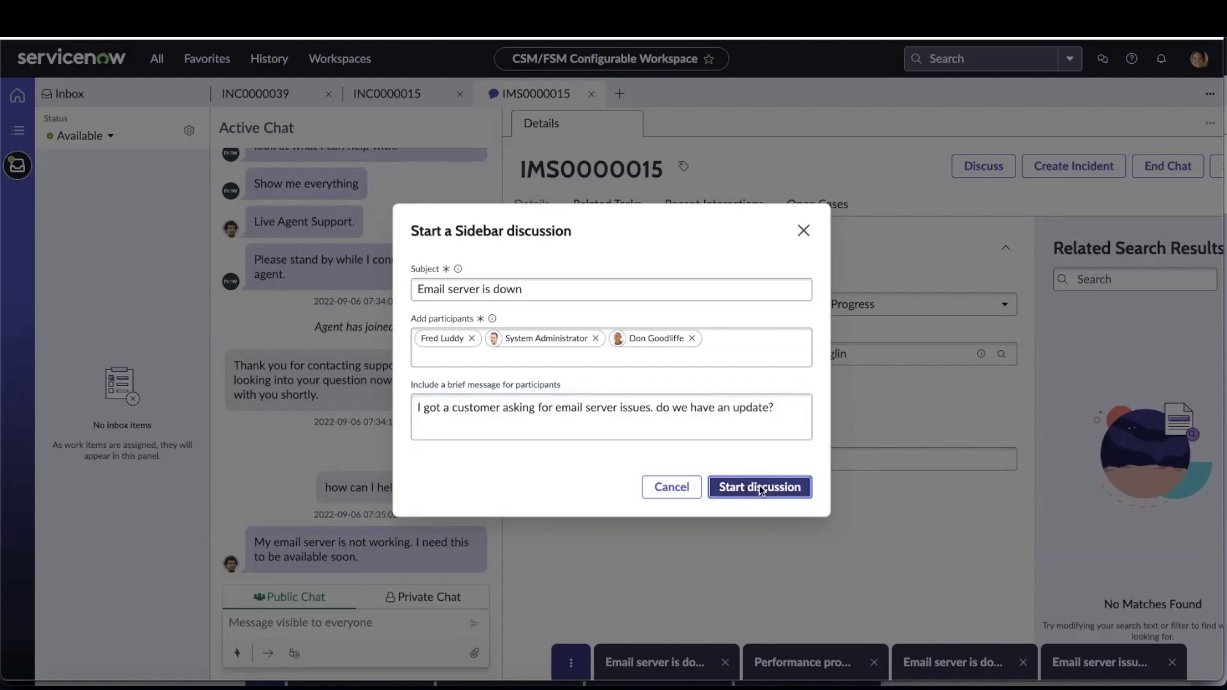
pyautogui.click(760, 488)
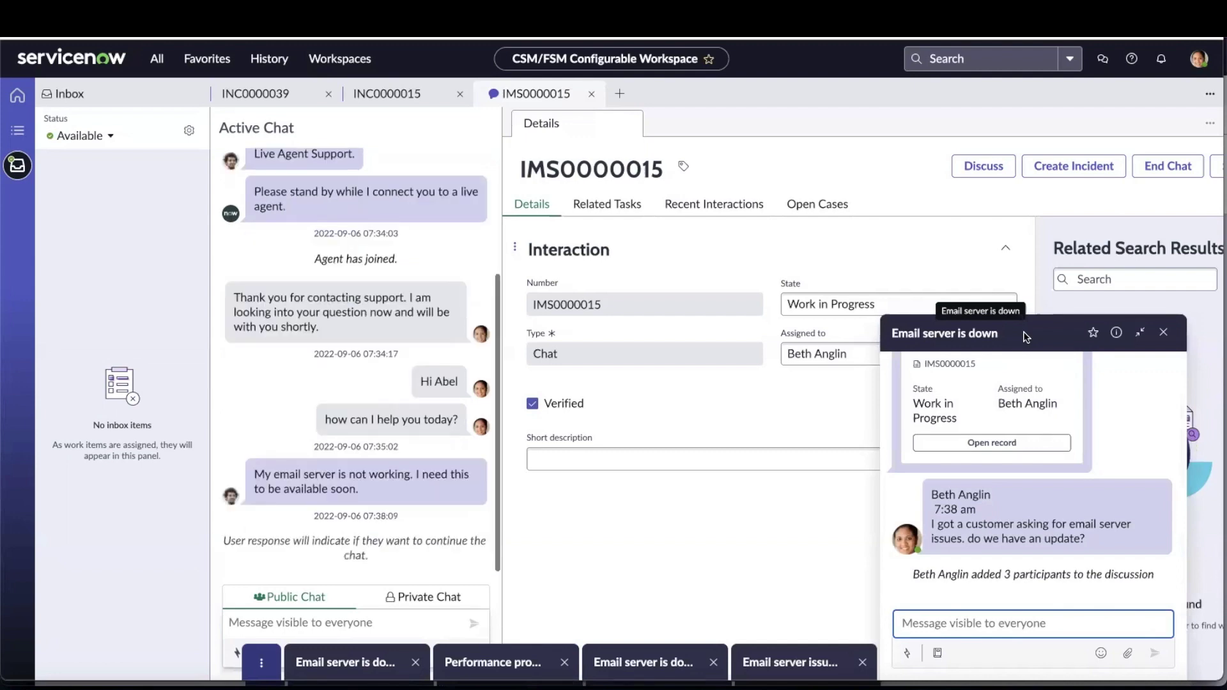
# - Send "hi" to the requester in the public chat of interaction IMS0000015
pyautogui.click(285, 624)
pyautogui.write('hi')
pyautogui.press('Return')
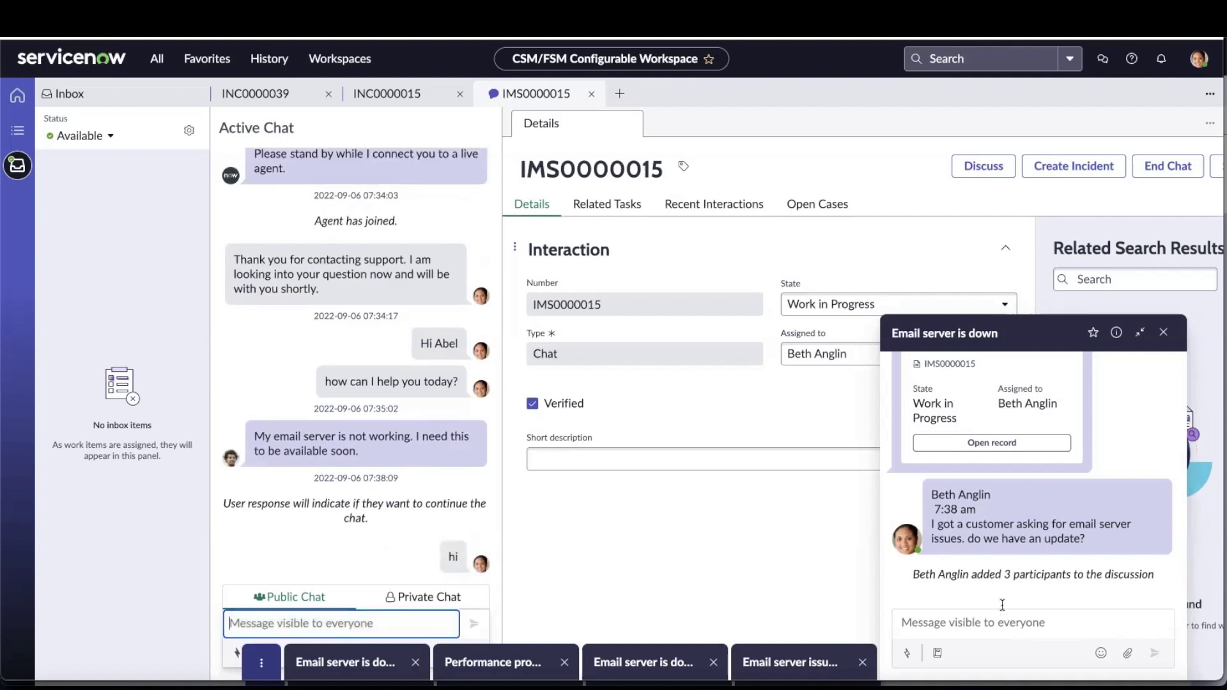
# - Switch to the colleague's browser window that was invited to the discussion and minimize the open VPN client discussion
pyautogui.click(995, 625)
pyautogui.click(995, 625)
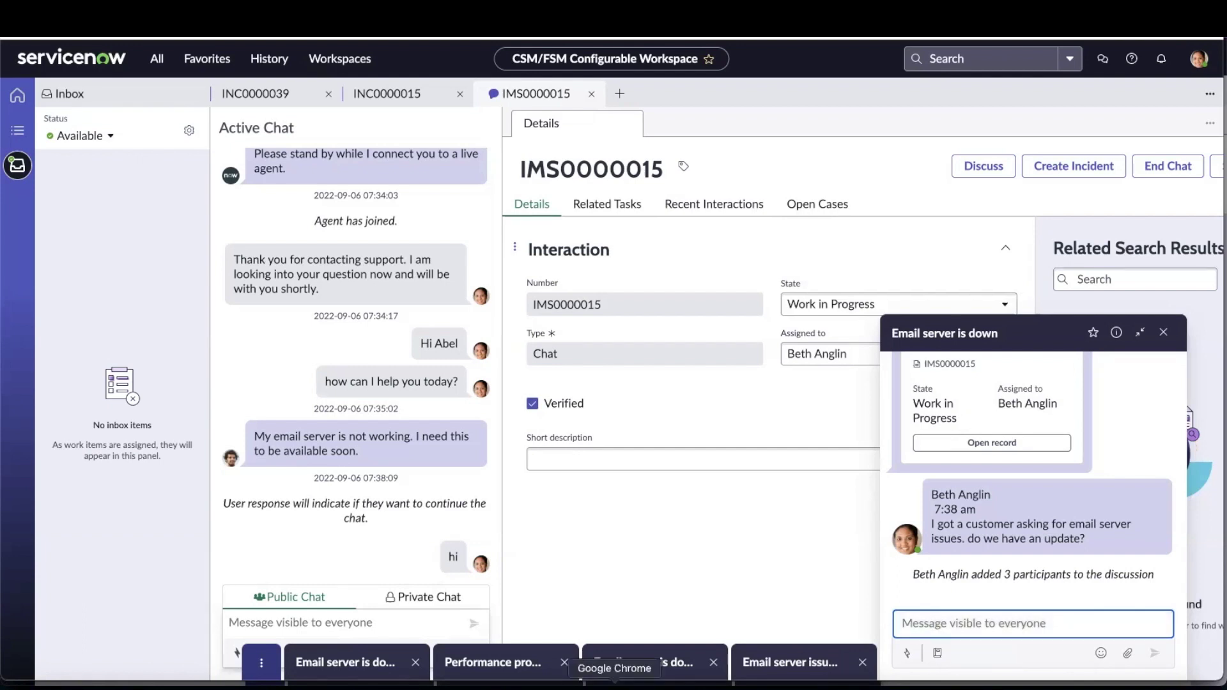
pyautogui.rightClick(614, 686)
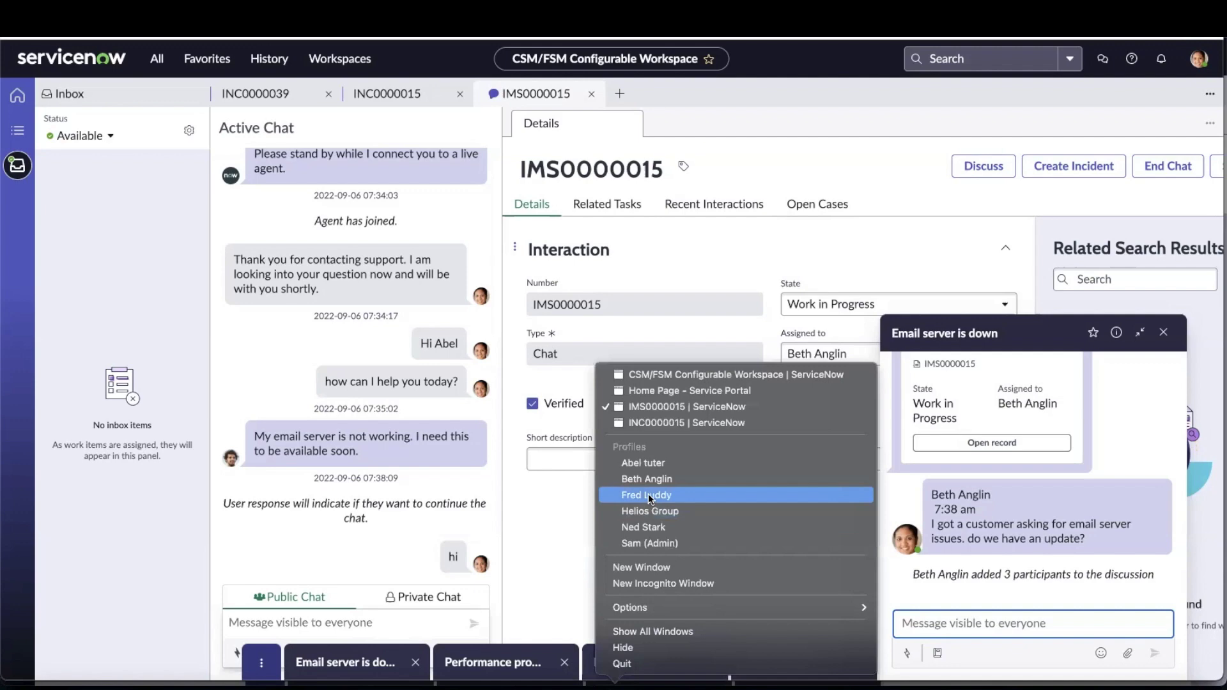
pyautogui.click(647, 496)
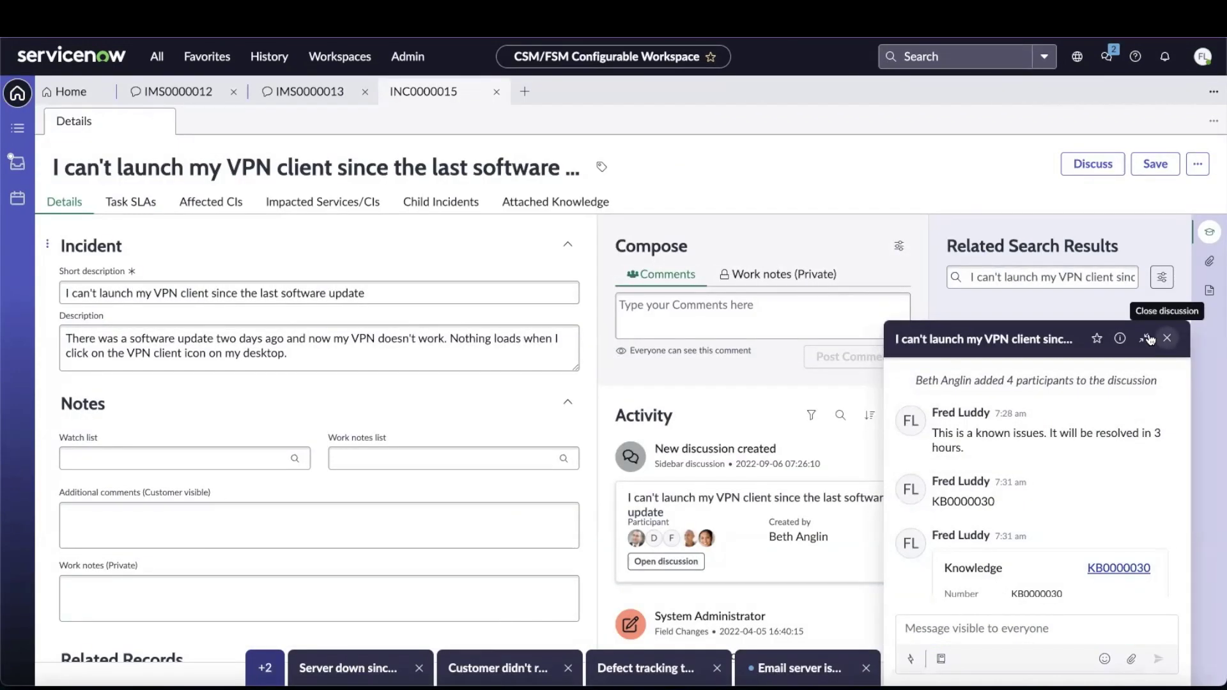
pyautogui.click(1149, 340)
# - Look through the colleague's list of Sidebar discussions and open "Email server is down" for interaction IMS0000015
pyautogui.click(1107, 56)
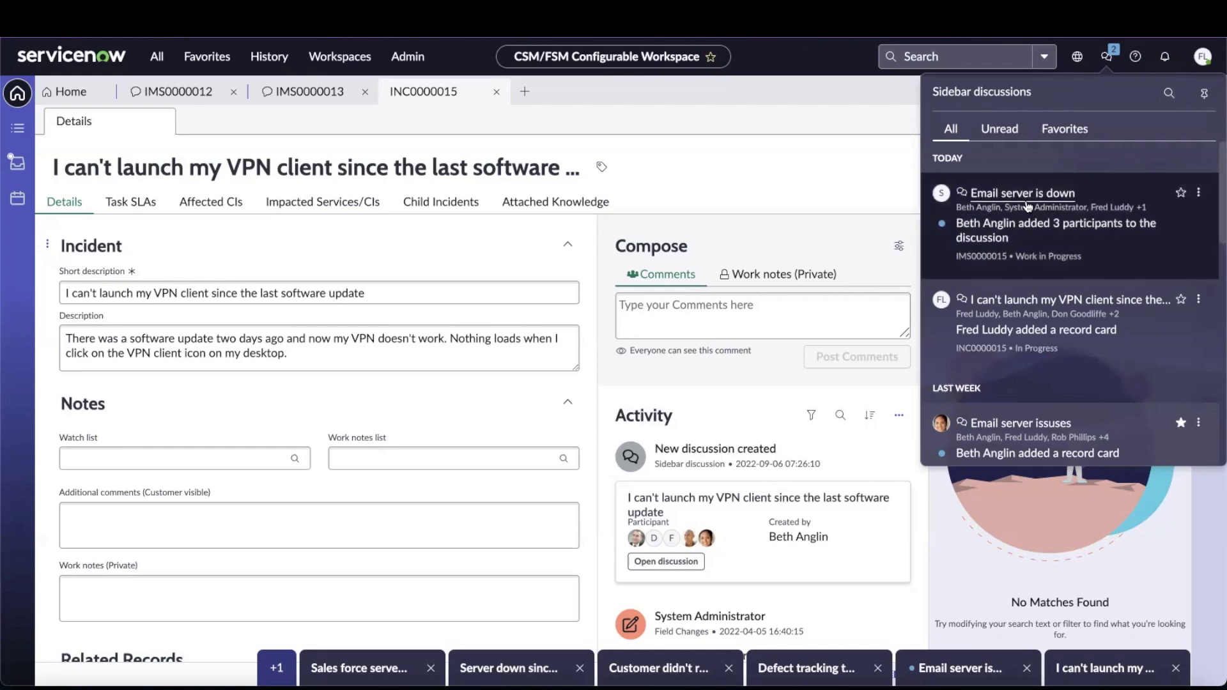
pyautogui.scroll(-2, 1062, 369)
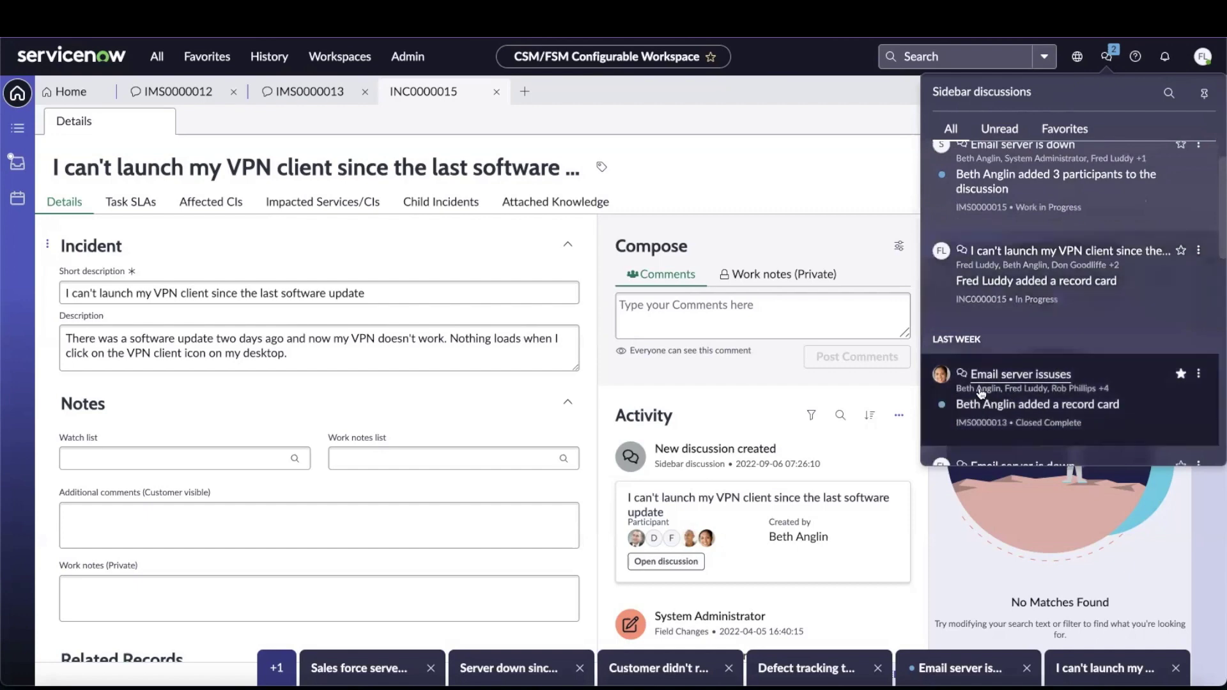
pyautogui.scroll(2, 1103, 269)
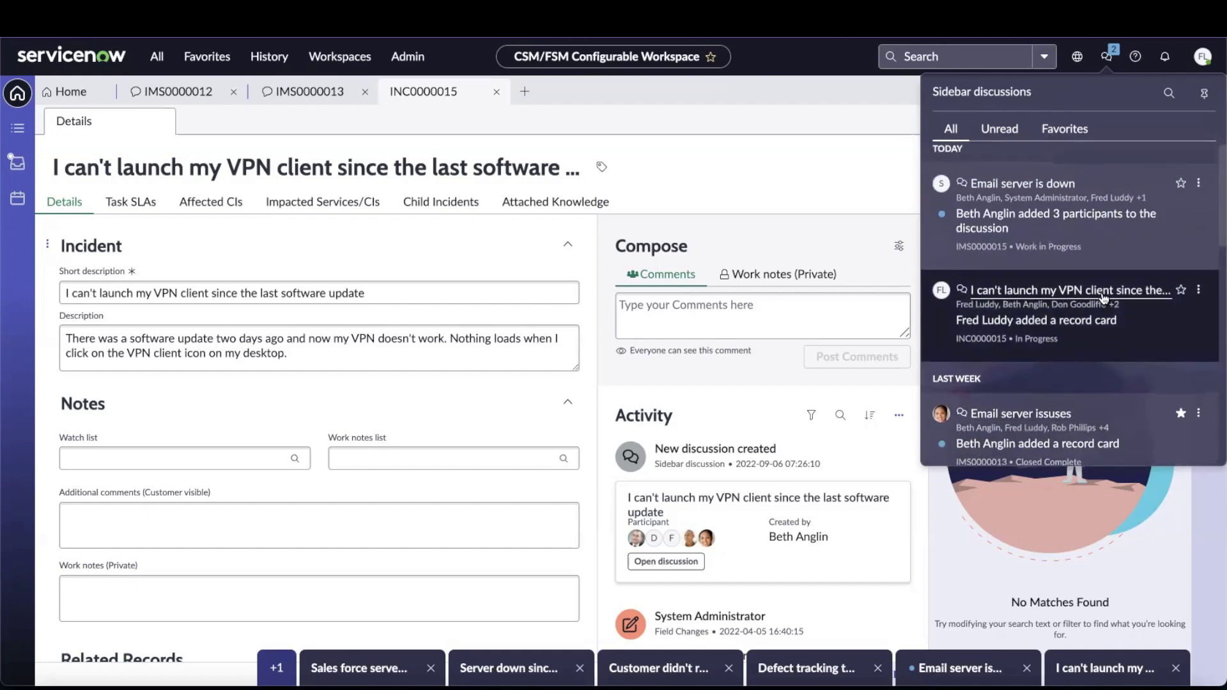
pyautogui.click(1016, 185)
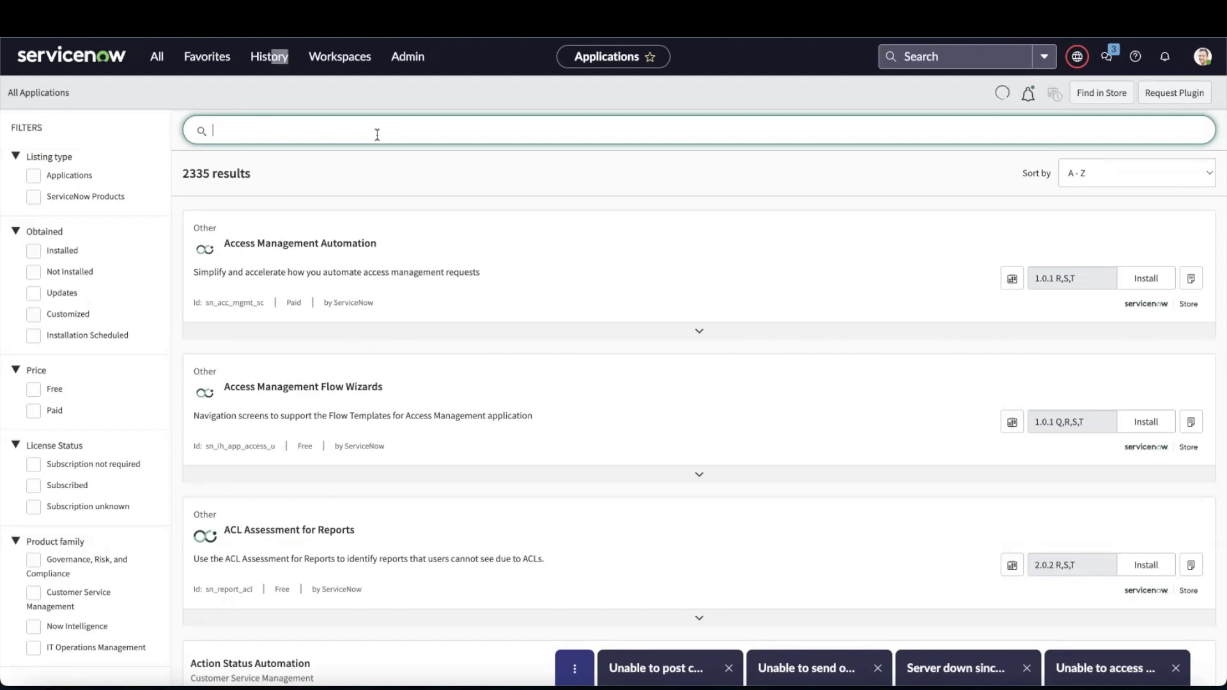
# - Search all applications for "Omni-Experience Standard Feature Set" and review the summary, key features, requirements and release notes on its Store page
pyautogui.write('Omni-Experience Standard Feature Set')
pyautogui.press('Return')
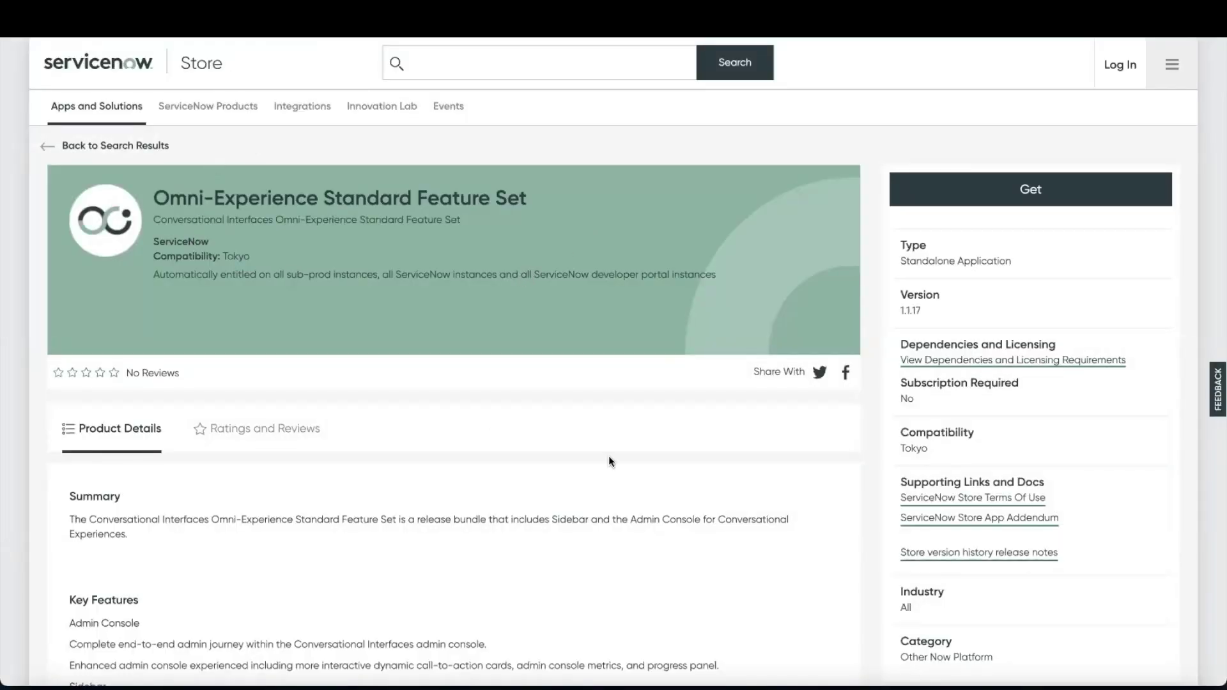
pyautogui.scroll(-5, 588, 457)
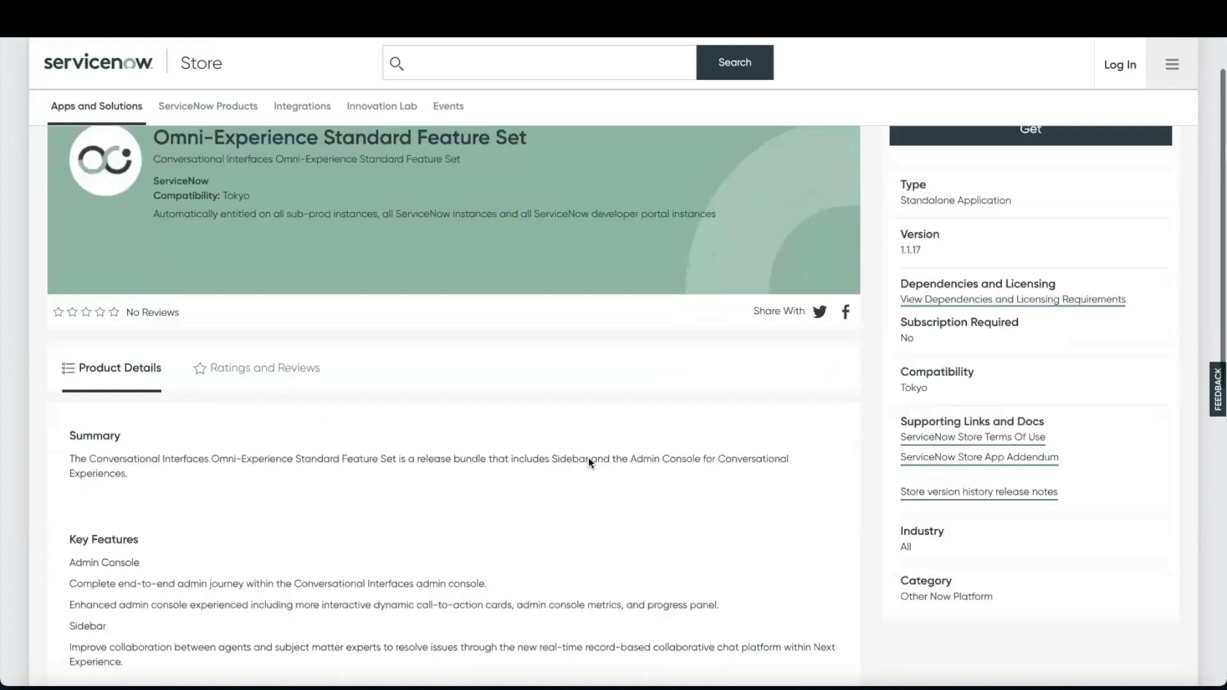
pyautogui.scroll(-3, 588, 462)
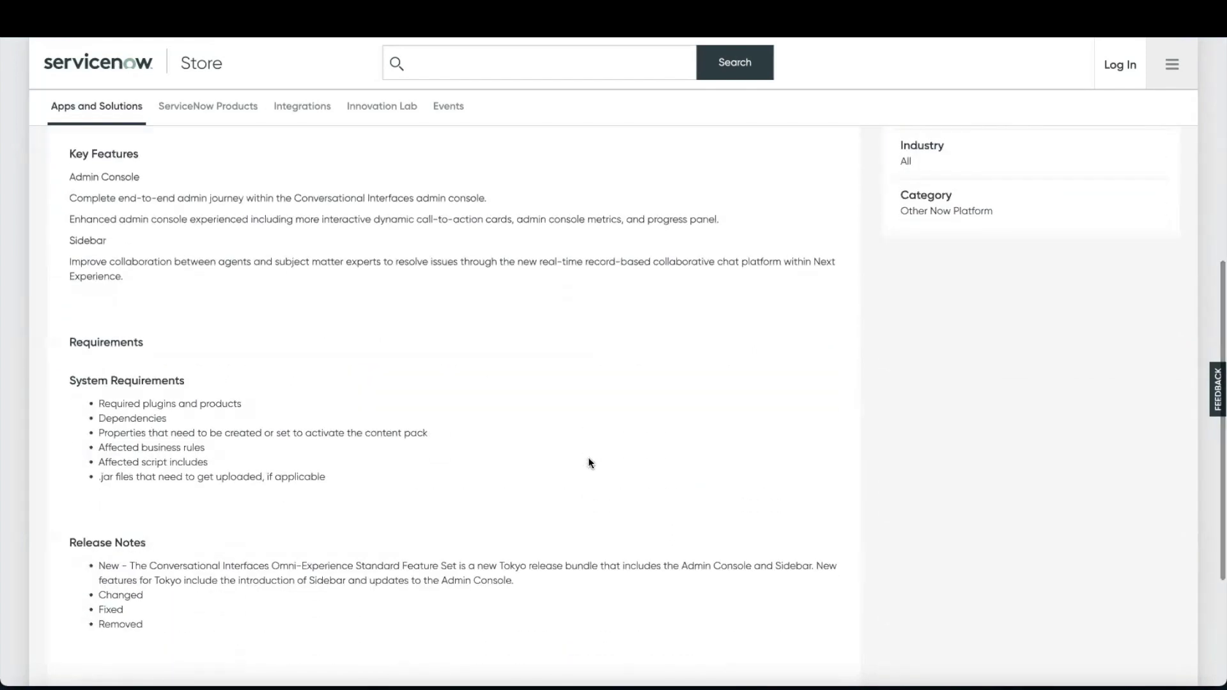
pyautogui.scroll(-3, 588, 461)
pyautogui.scroll(4, 588, 461)
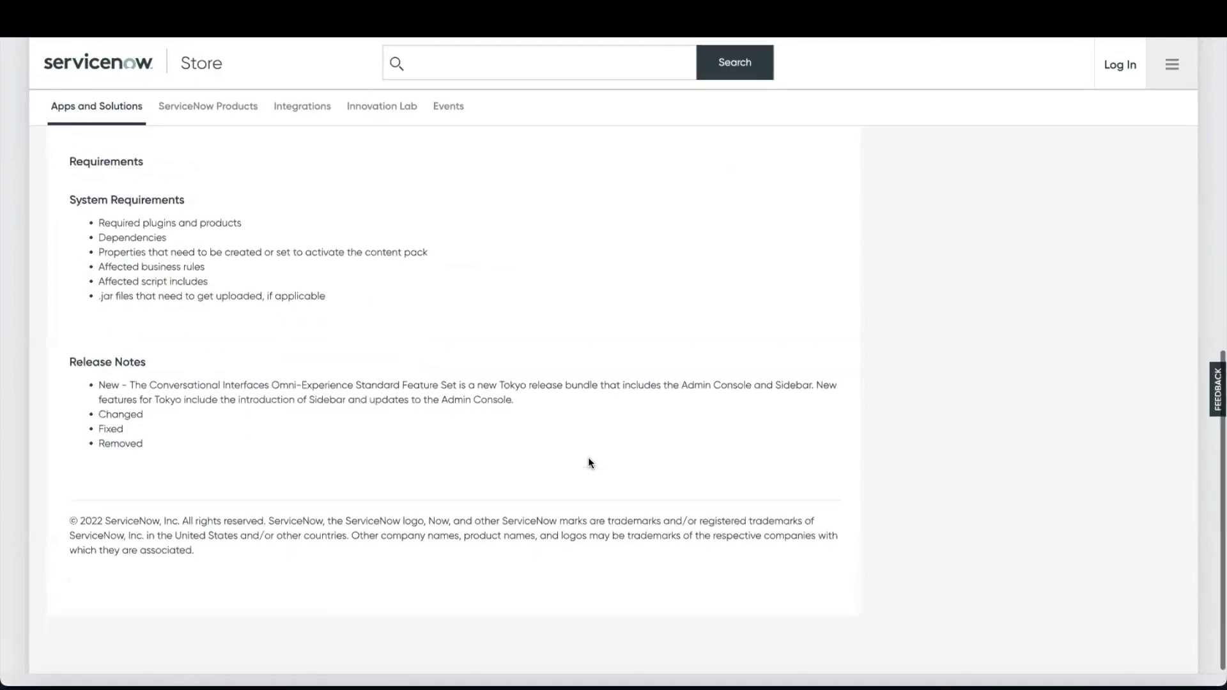
pyautogui.scroll(5, 588, 457)
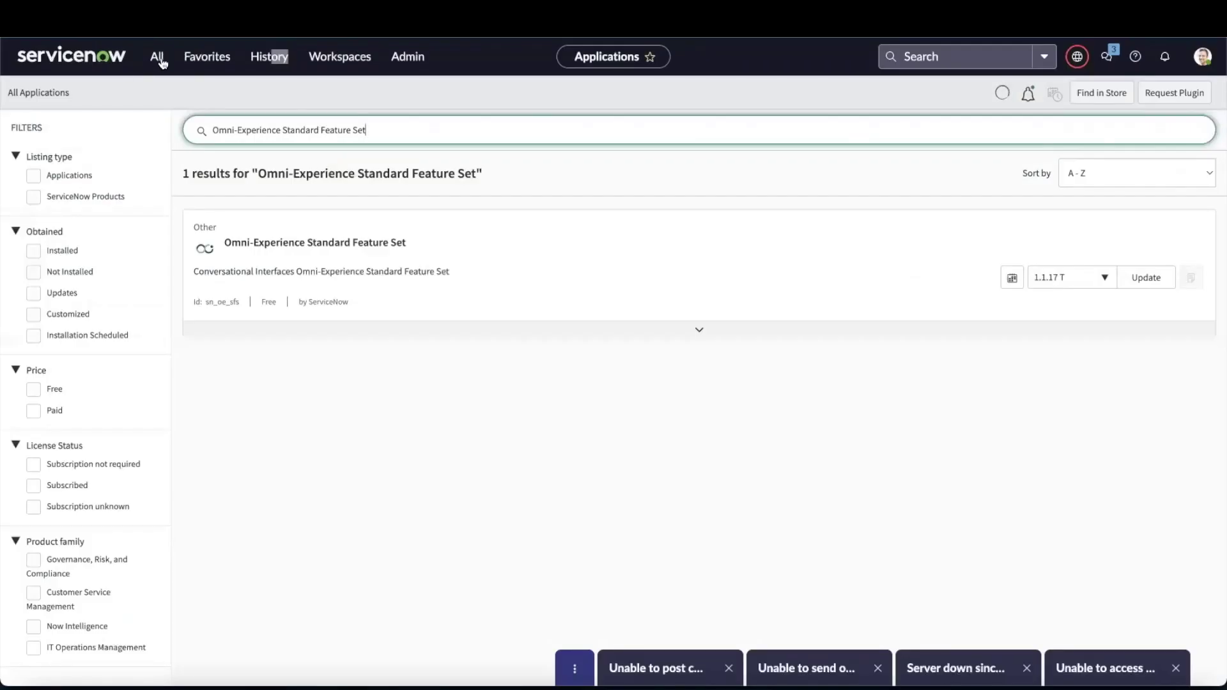
# - Filter the navigator for "conver" and open the Manager user query table settings under Sidebar in the Conversational Interfaces settings
pyautogui.click(158, 57)
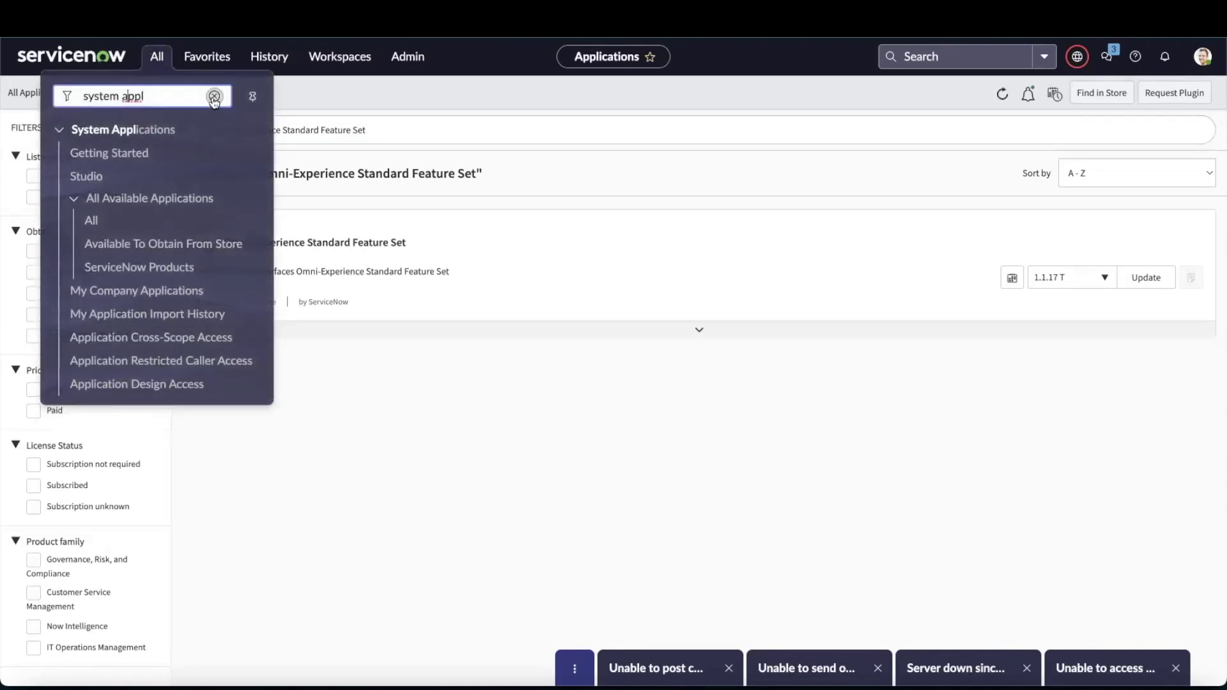
pyautogui.click(214, 96)
pyautogui.write('c')
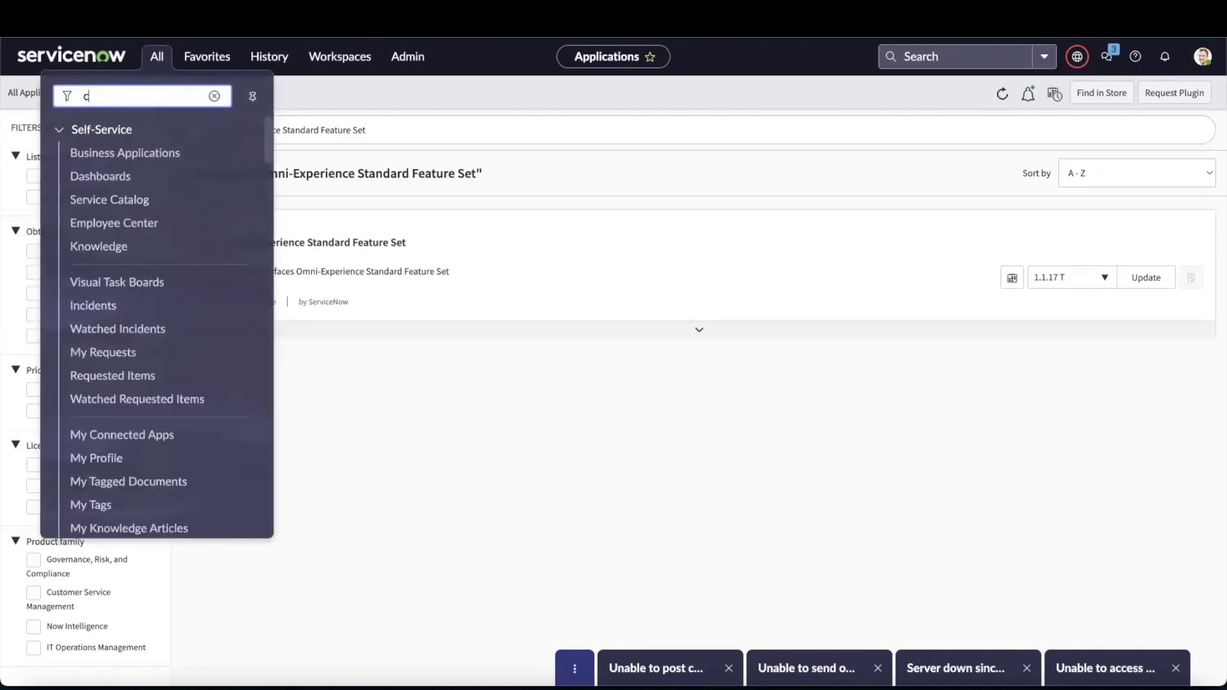
pyautogui.write('onver')
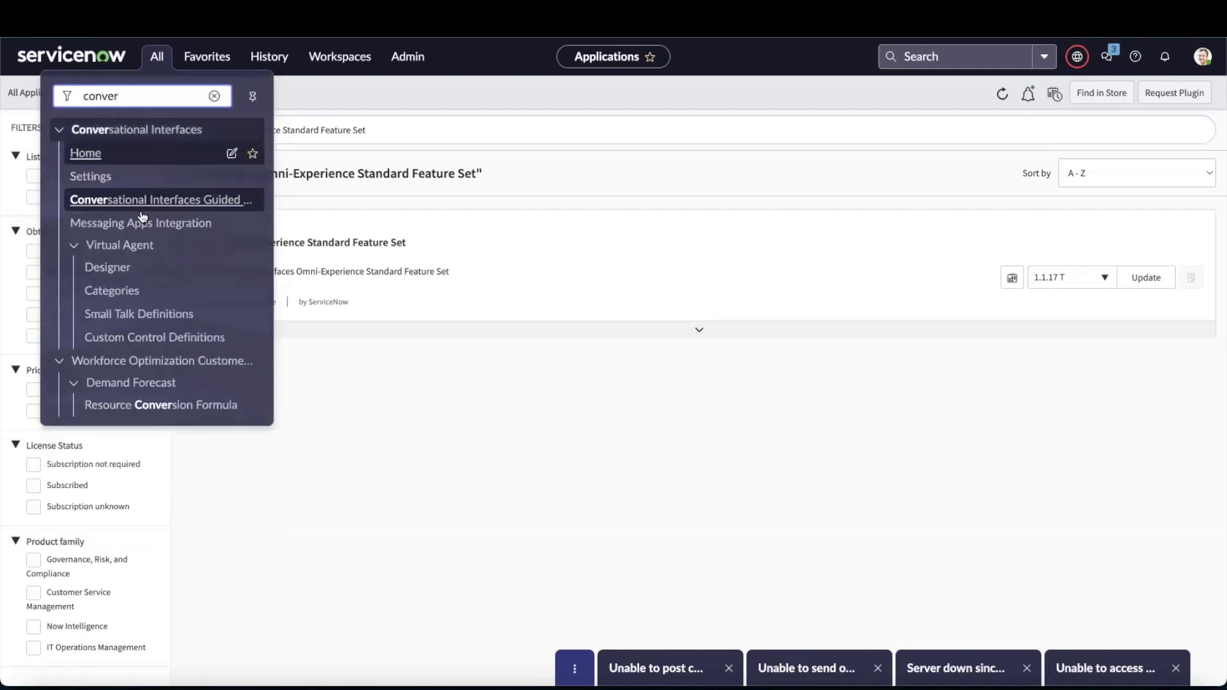
pyautogui.click(86, 177)
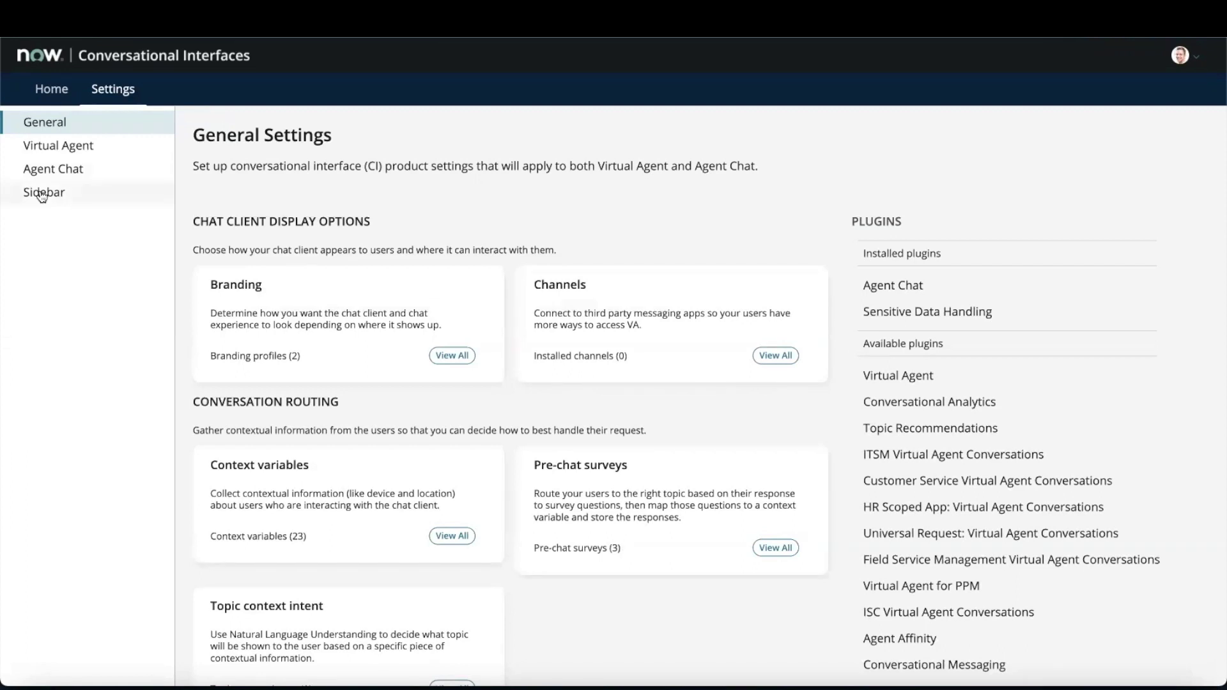
pyautogui.click(41, 194)
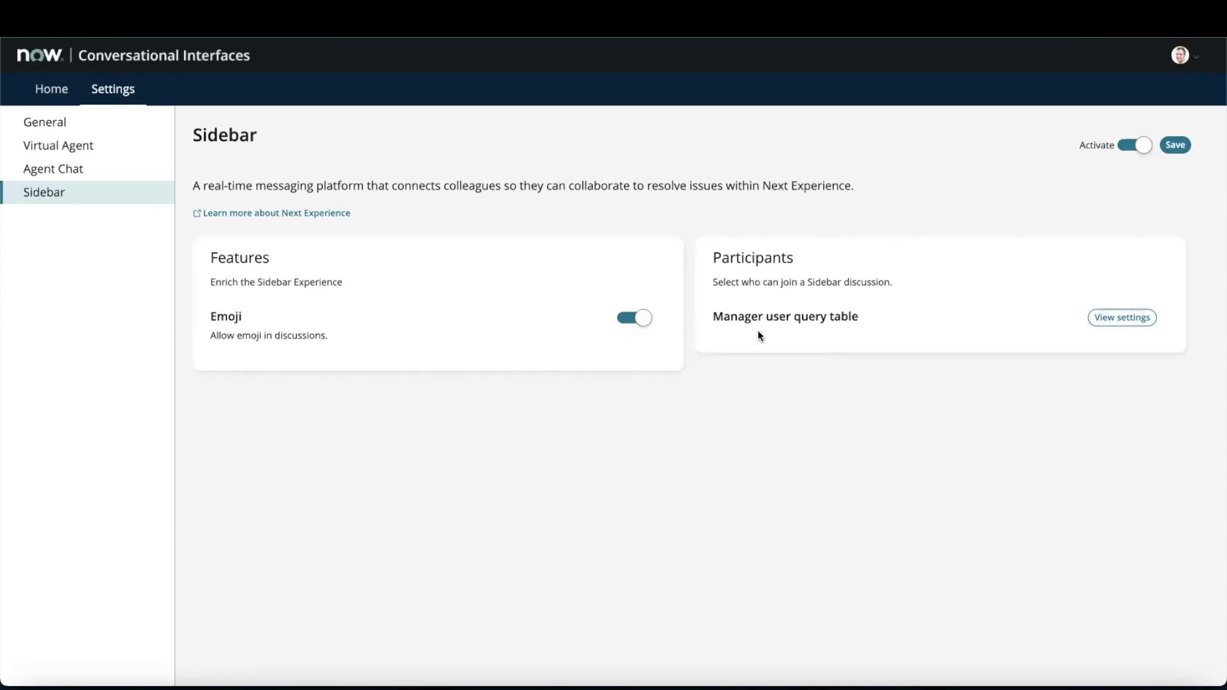
pyautogui.click(1110, 318)
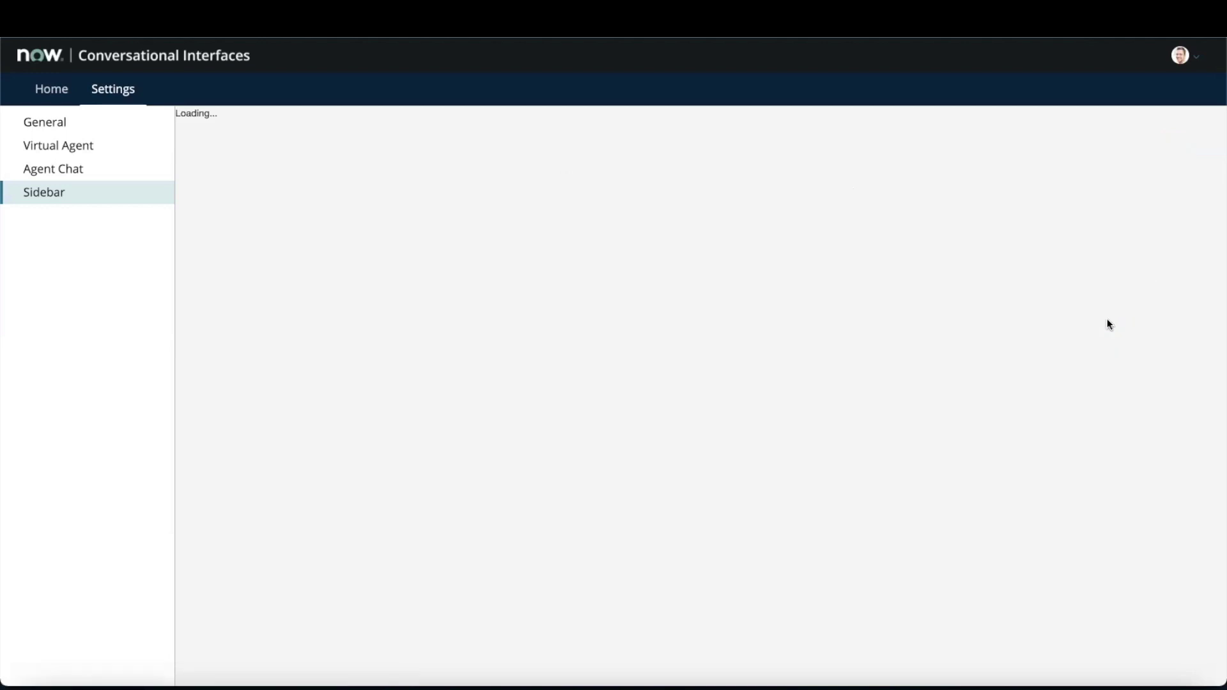